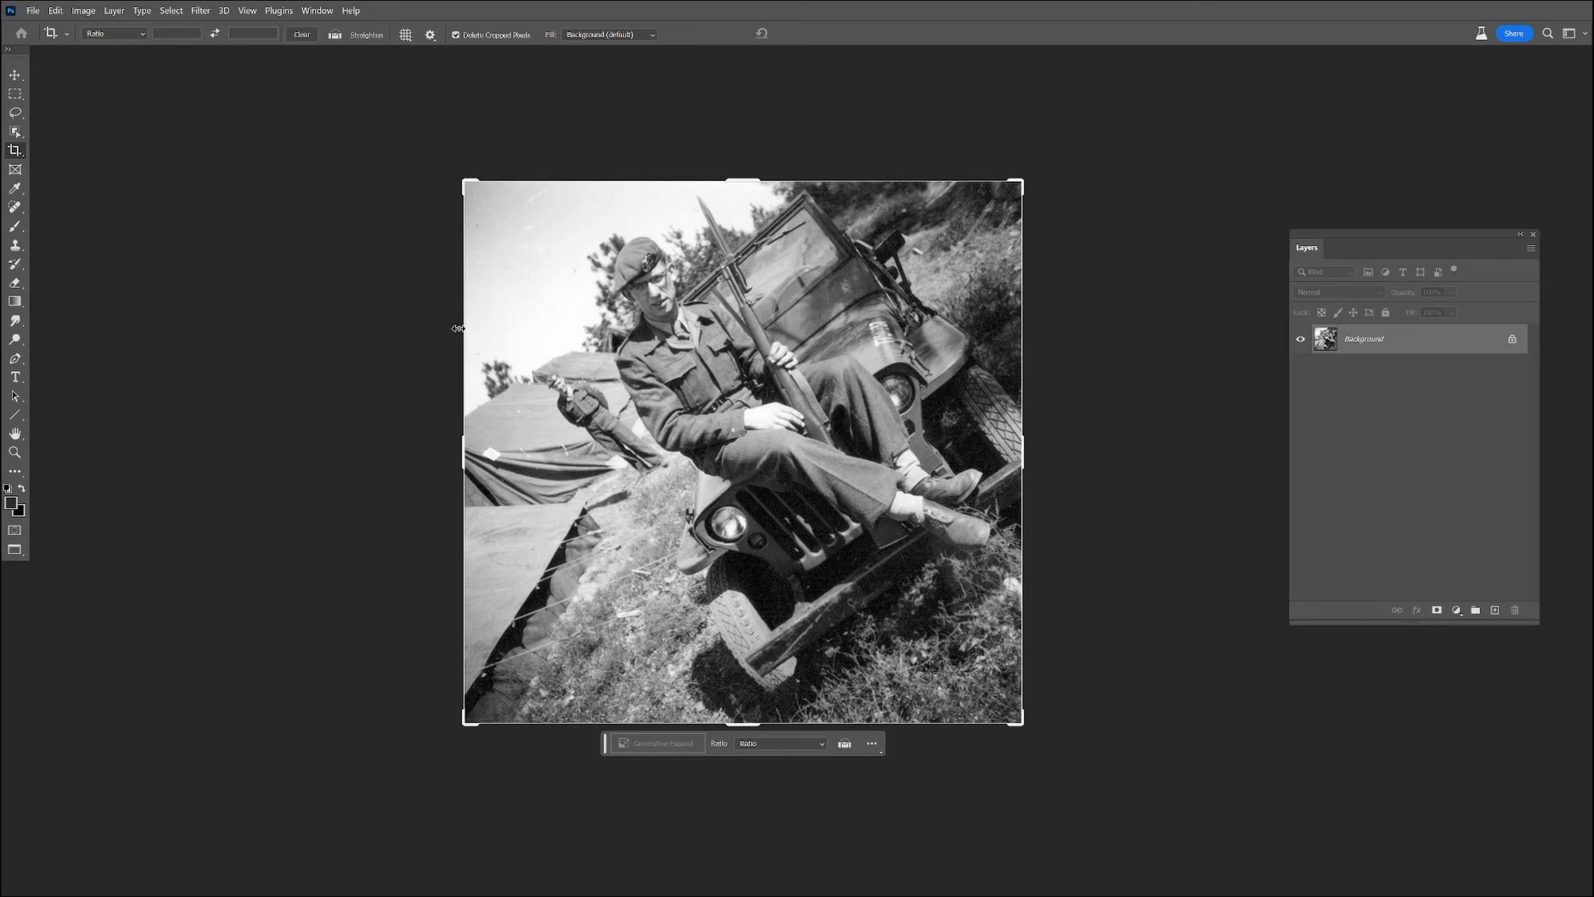
Step: Measure the photo's tilt with the Ruler tool, tracing a diagonal line from the upper-right background to the lower tent edge
left_click(14, 188)
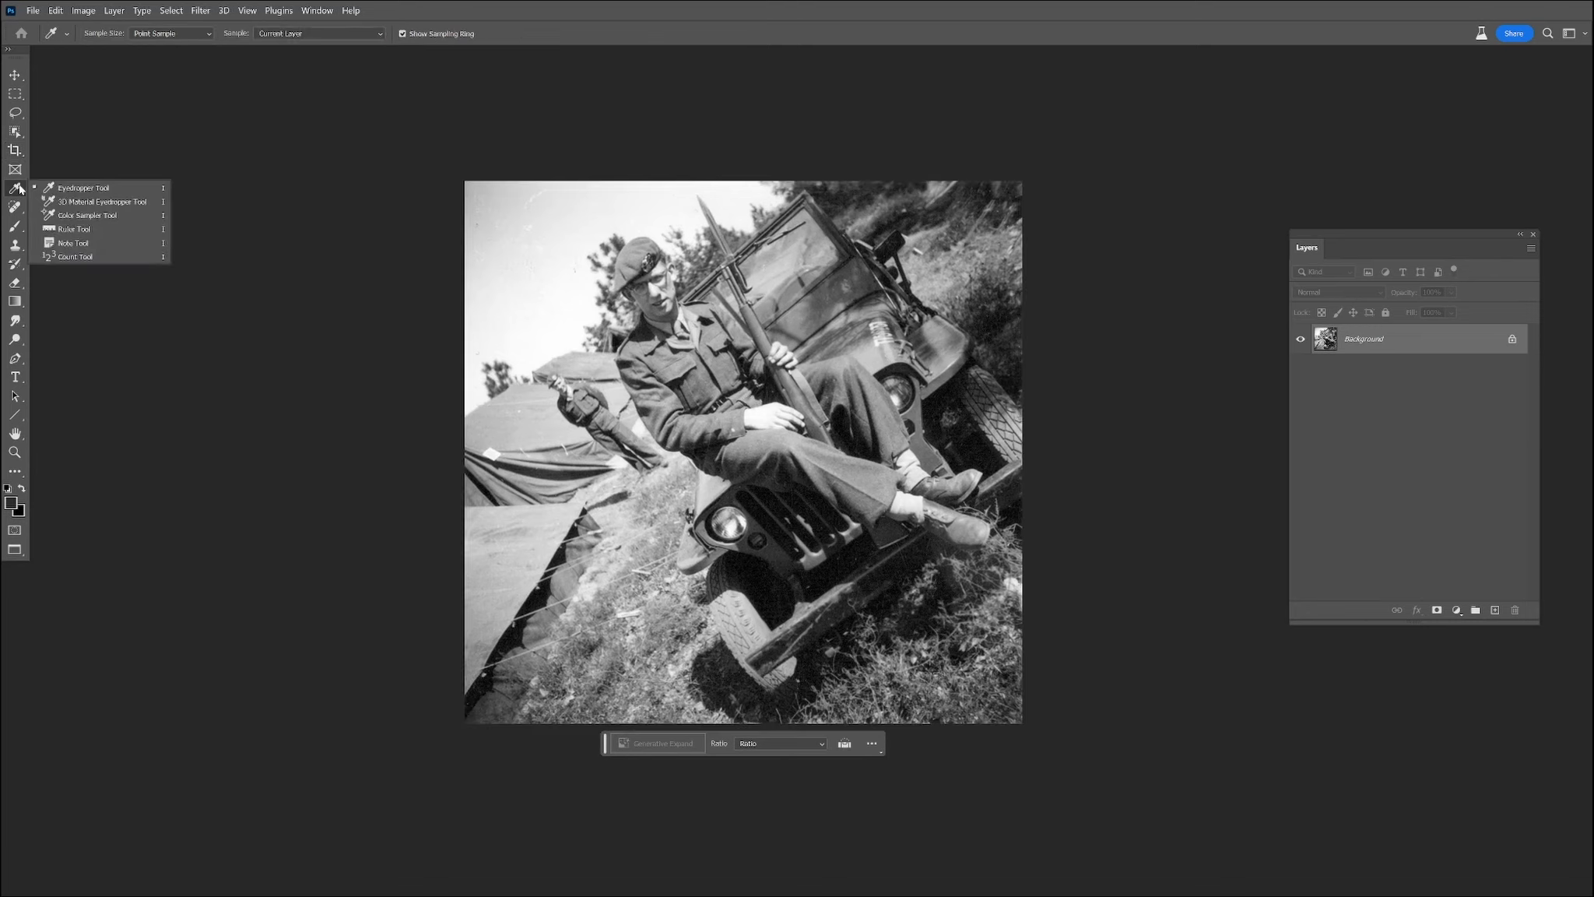
left_click(75, 229)
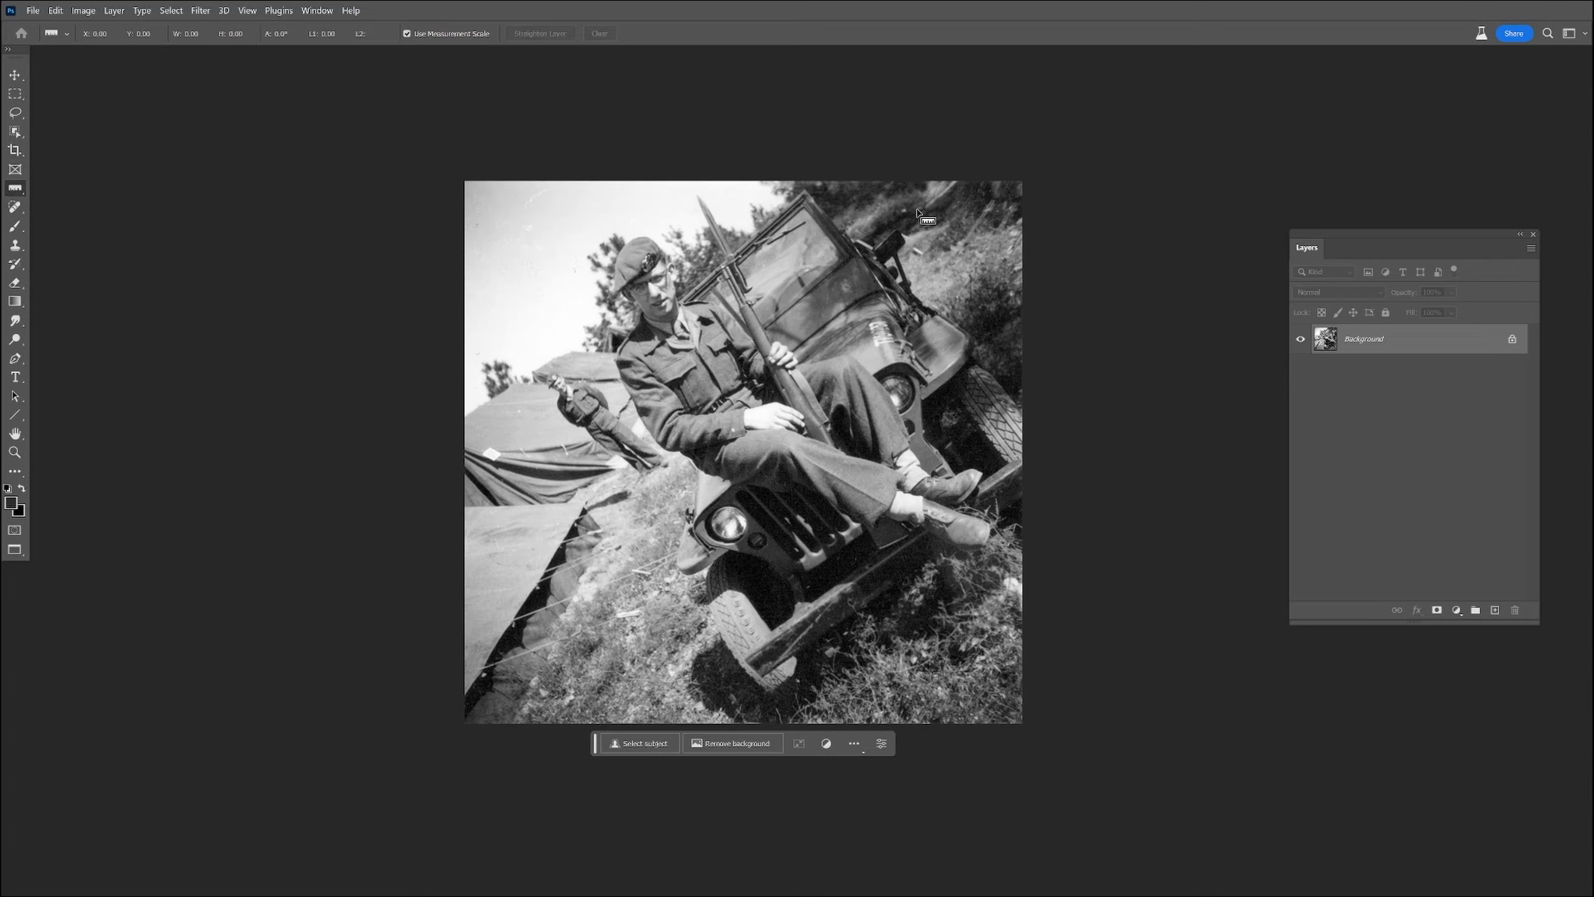
mouse_move(955, 222)
left_mouse_down()
mouse_move(546, 504)
mouse_move(496, 600)
left_mouse_up()
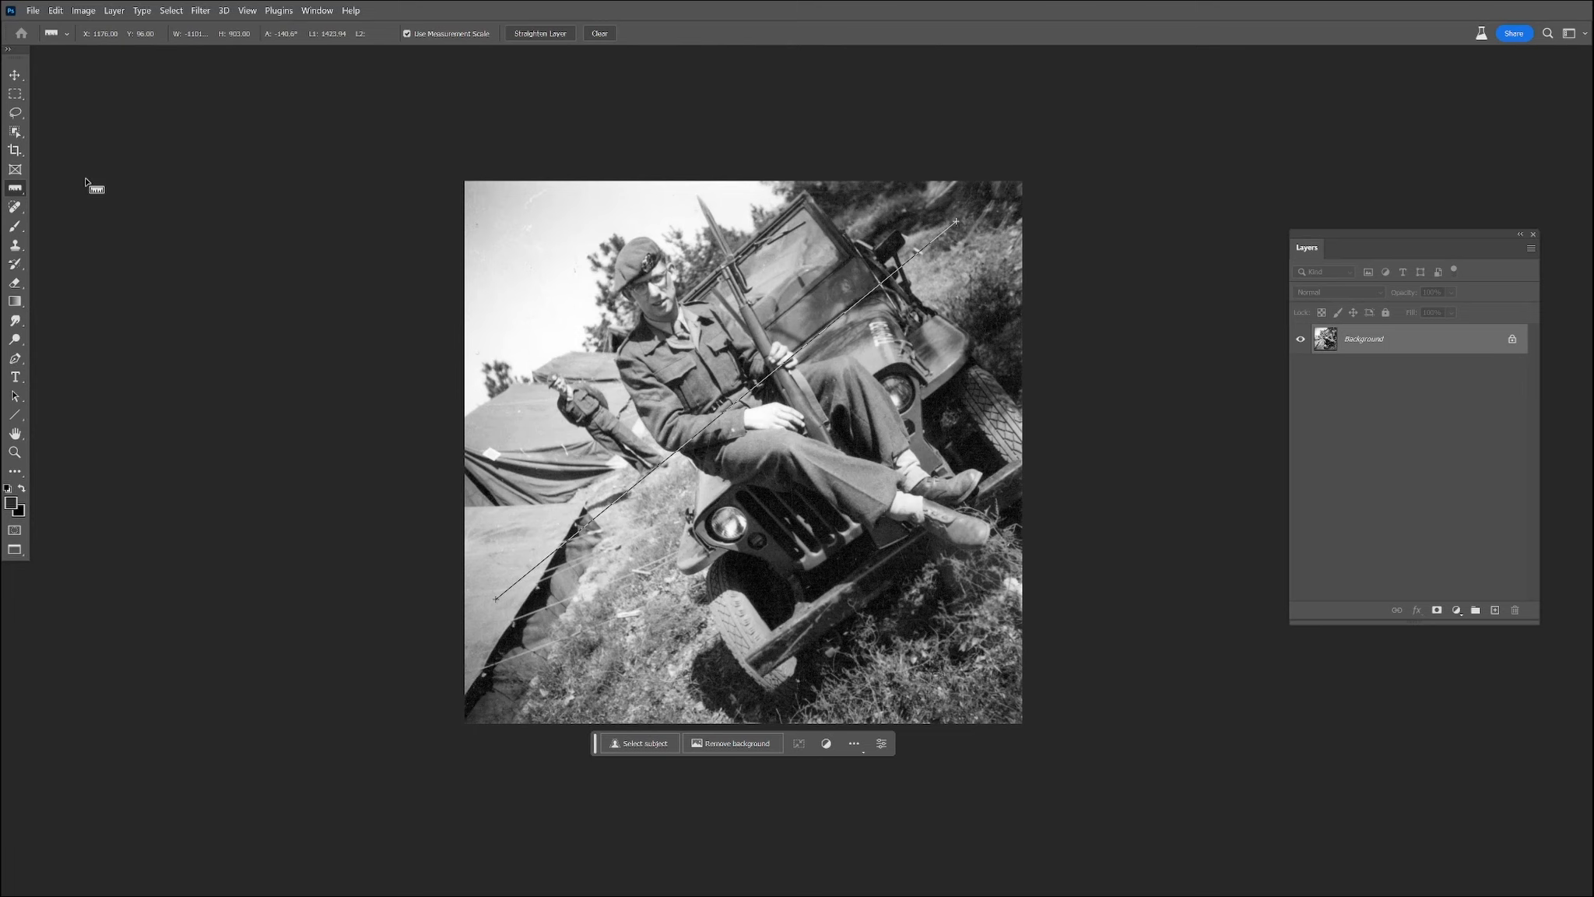
right_click(15, 190)
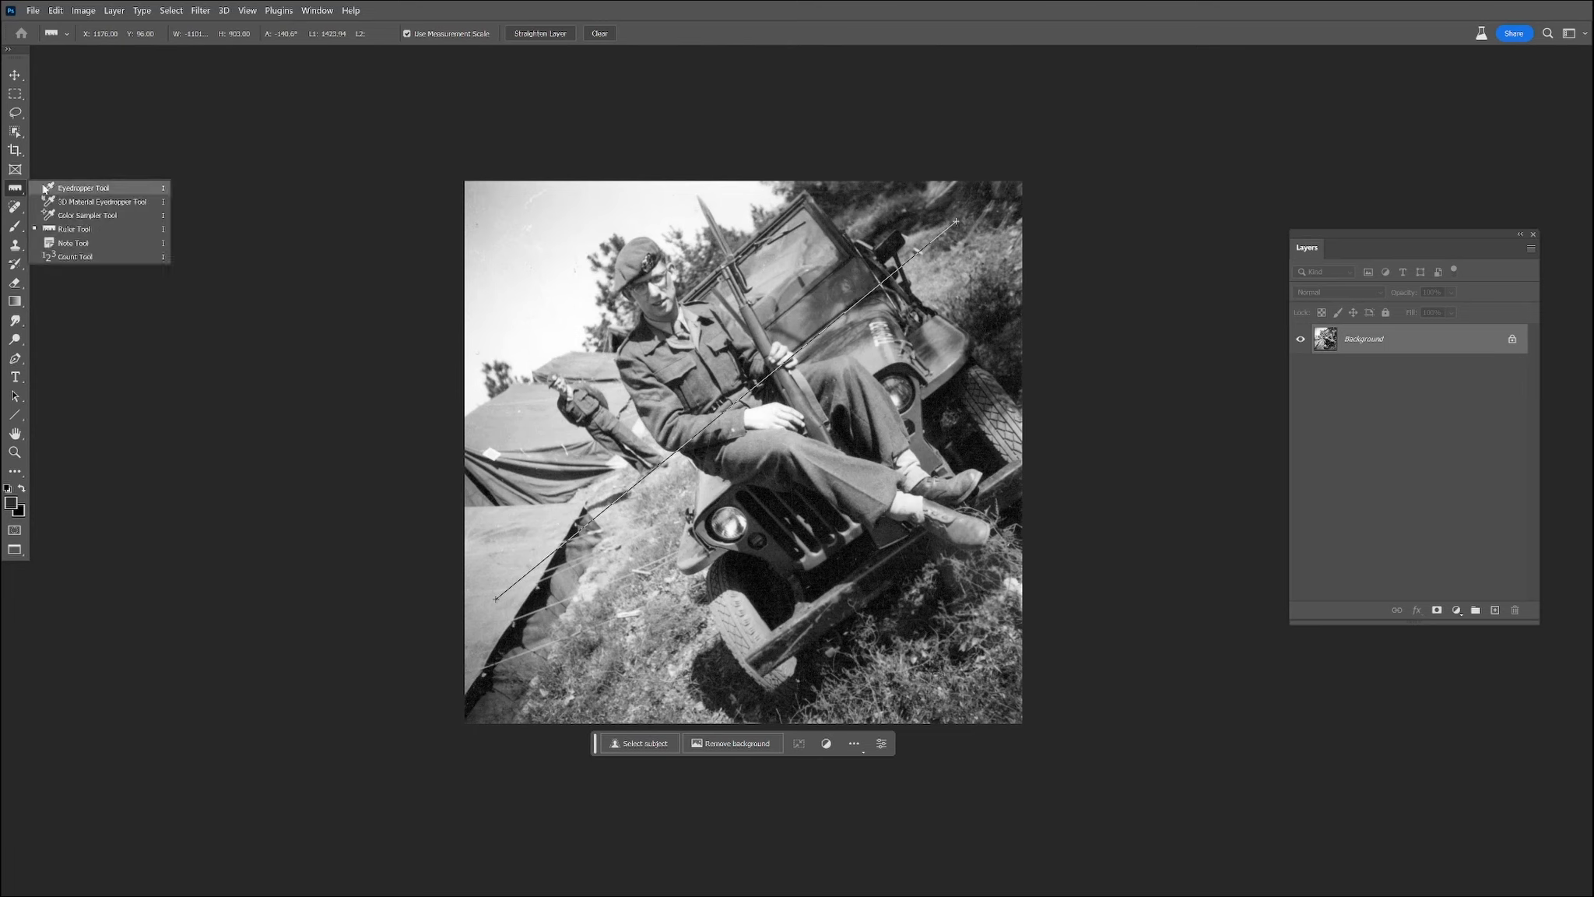
left_click(18, 185)
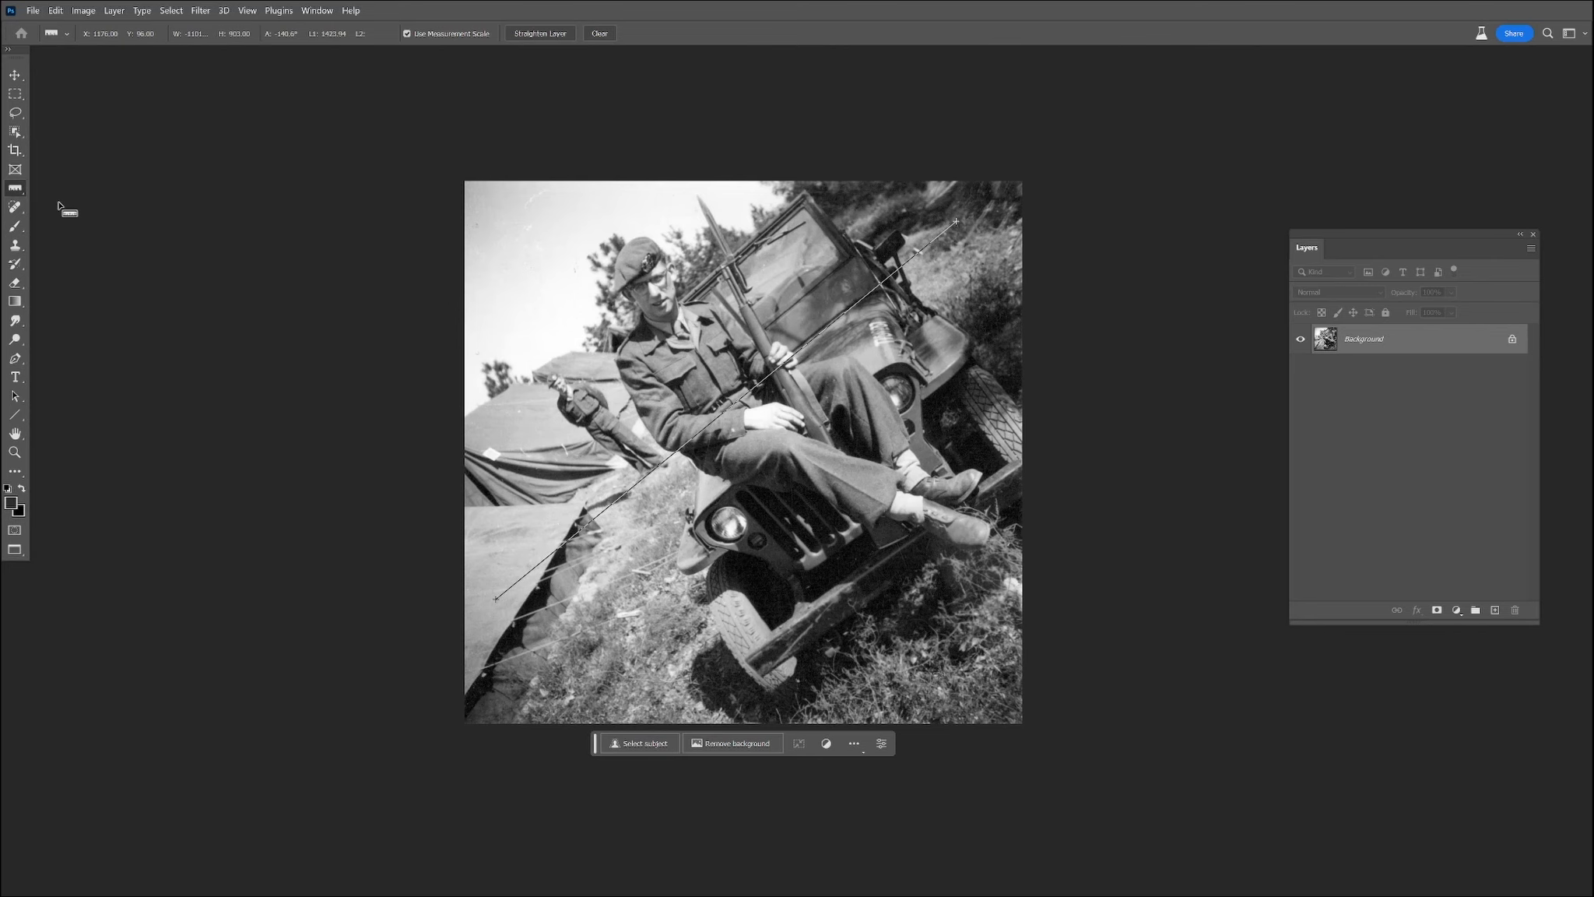
Step: Try rotating the canvas by an arbitrary angle of 39.36° counter clockwise
left_click(83, 10)
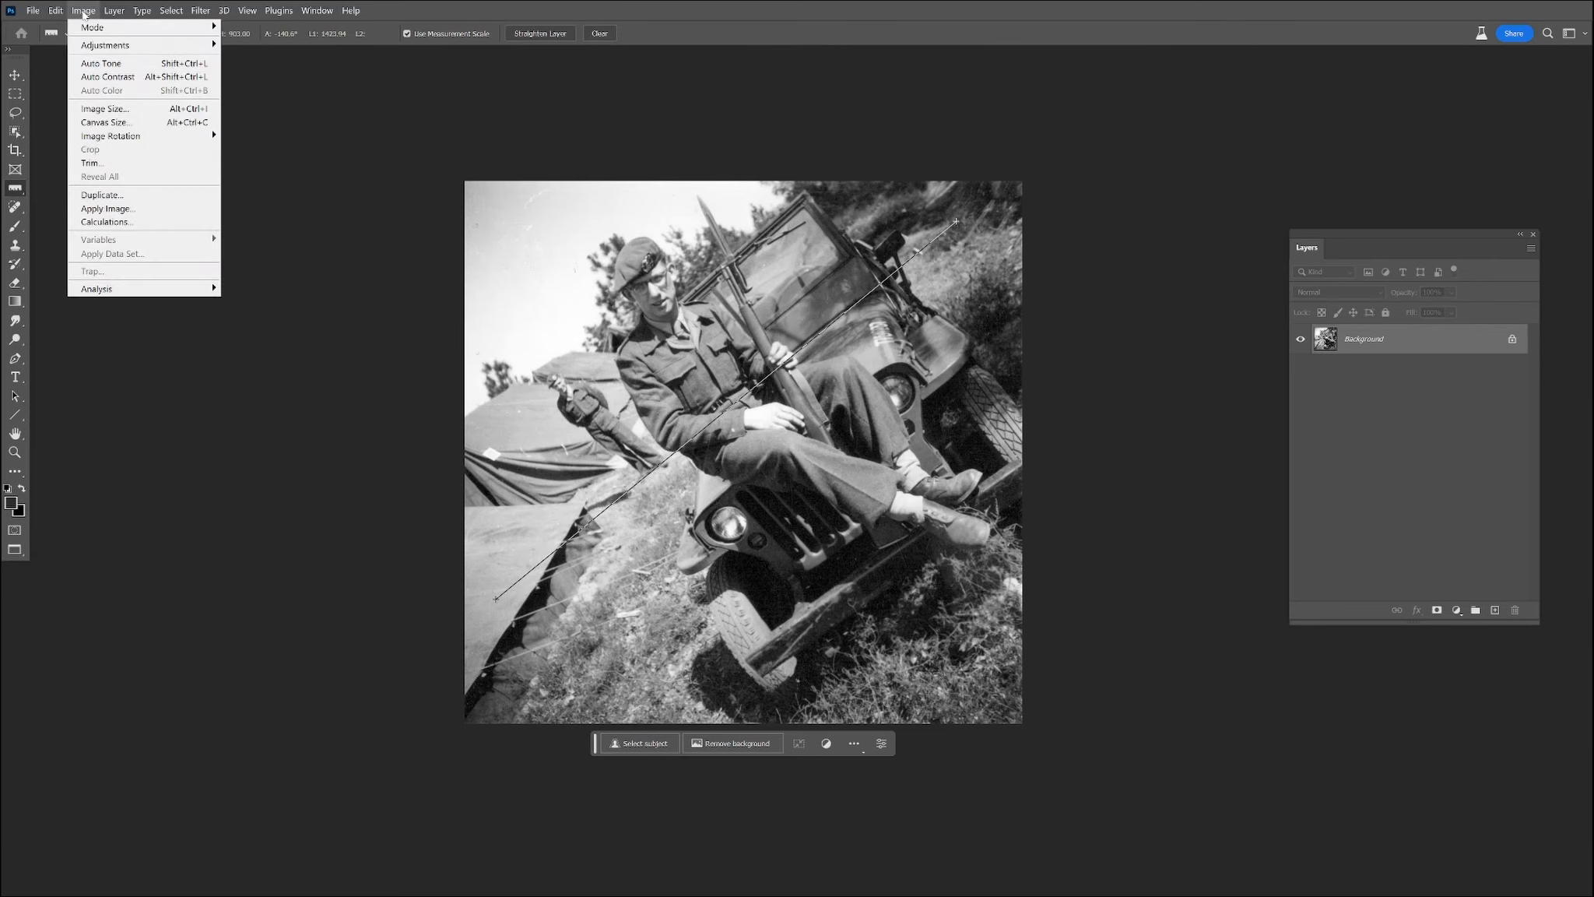
mouse_move(124, 141)
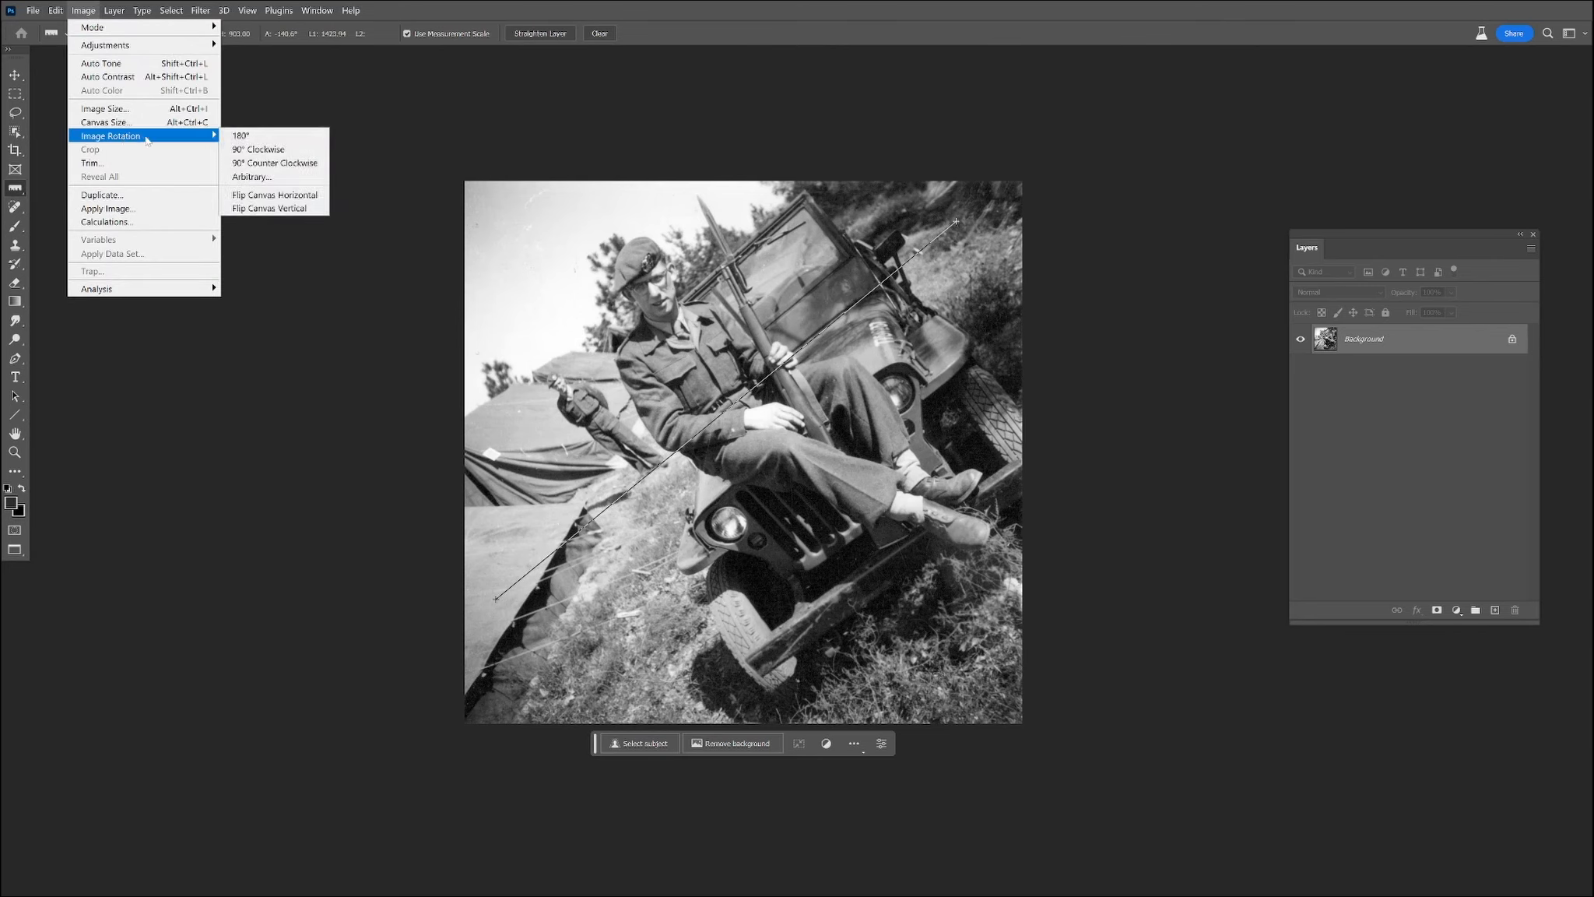
left_click(262, 177)
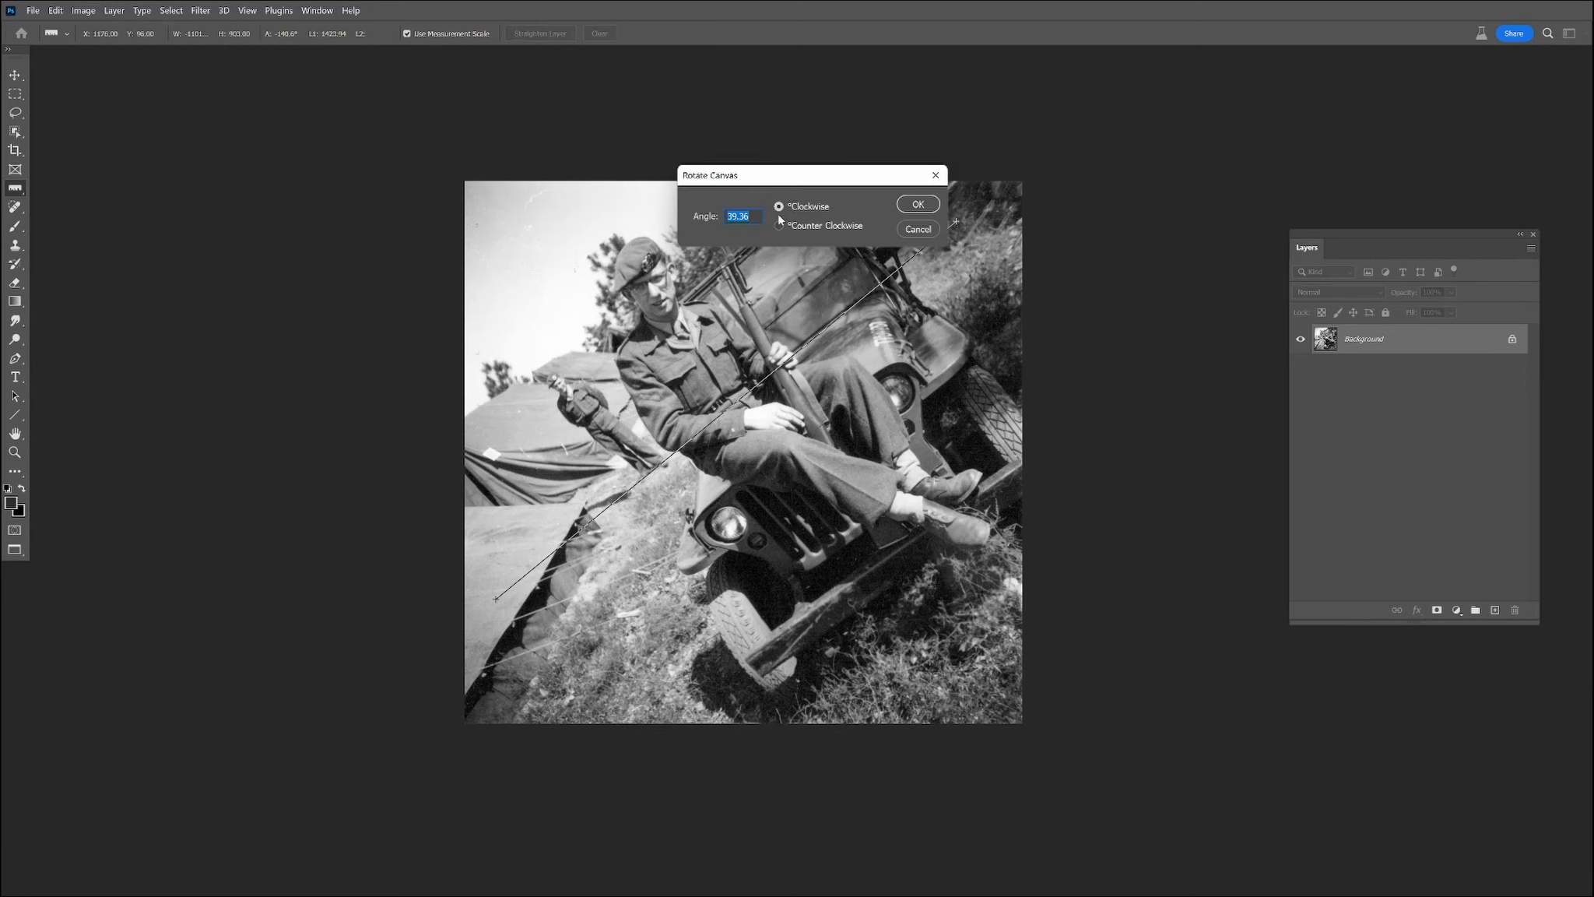
left_click(794, 227)
left_click(919, 204)
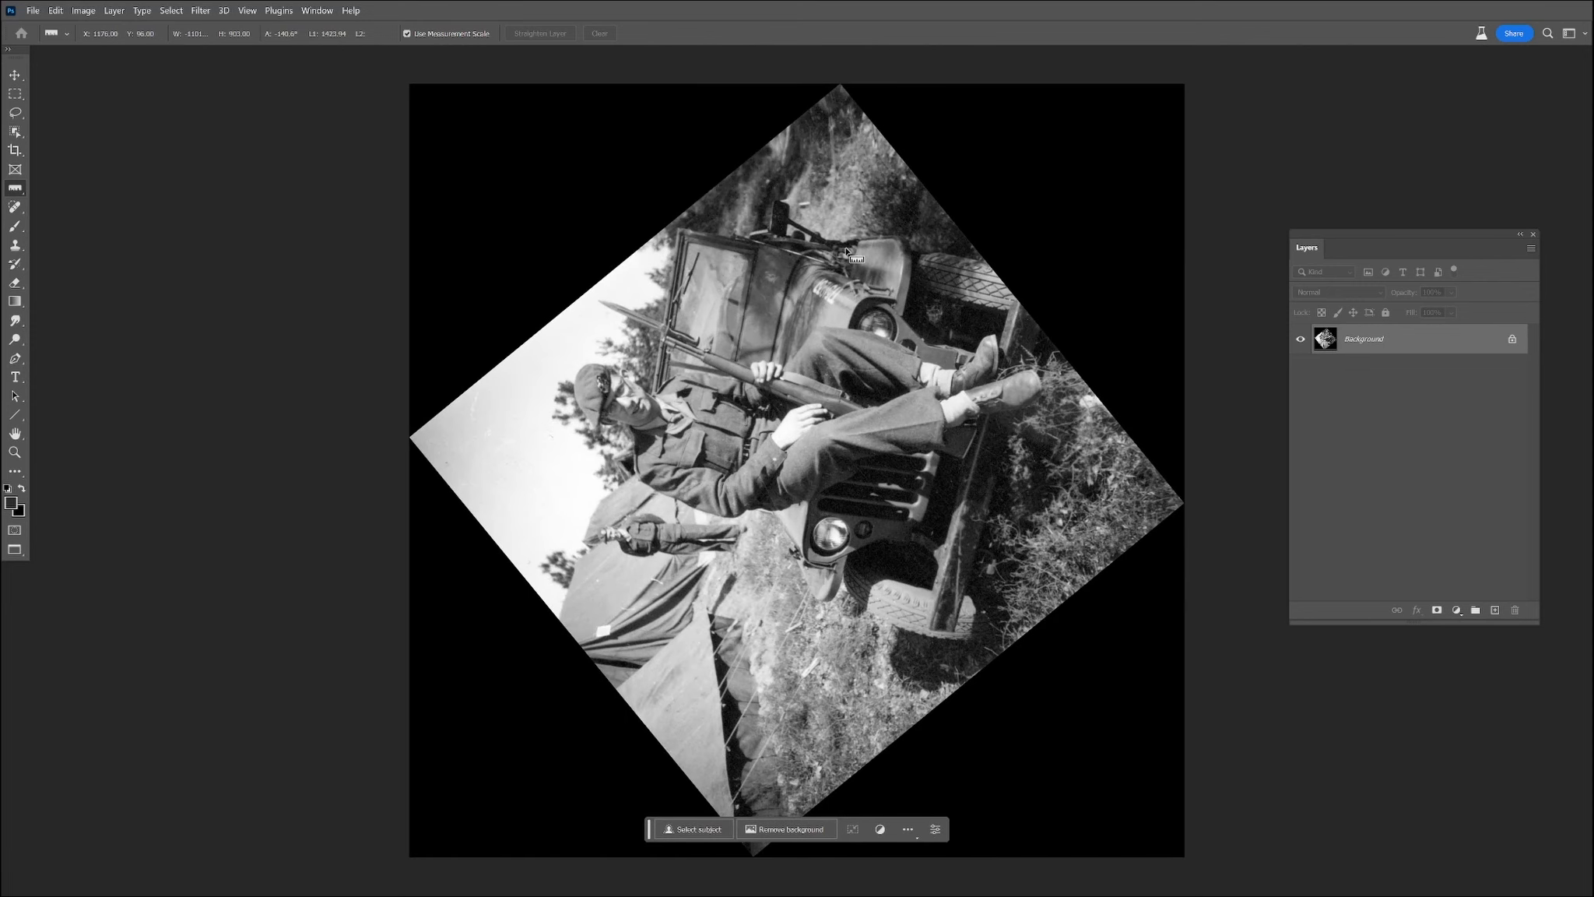
key("ctrl+z")
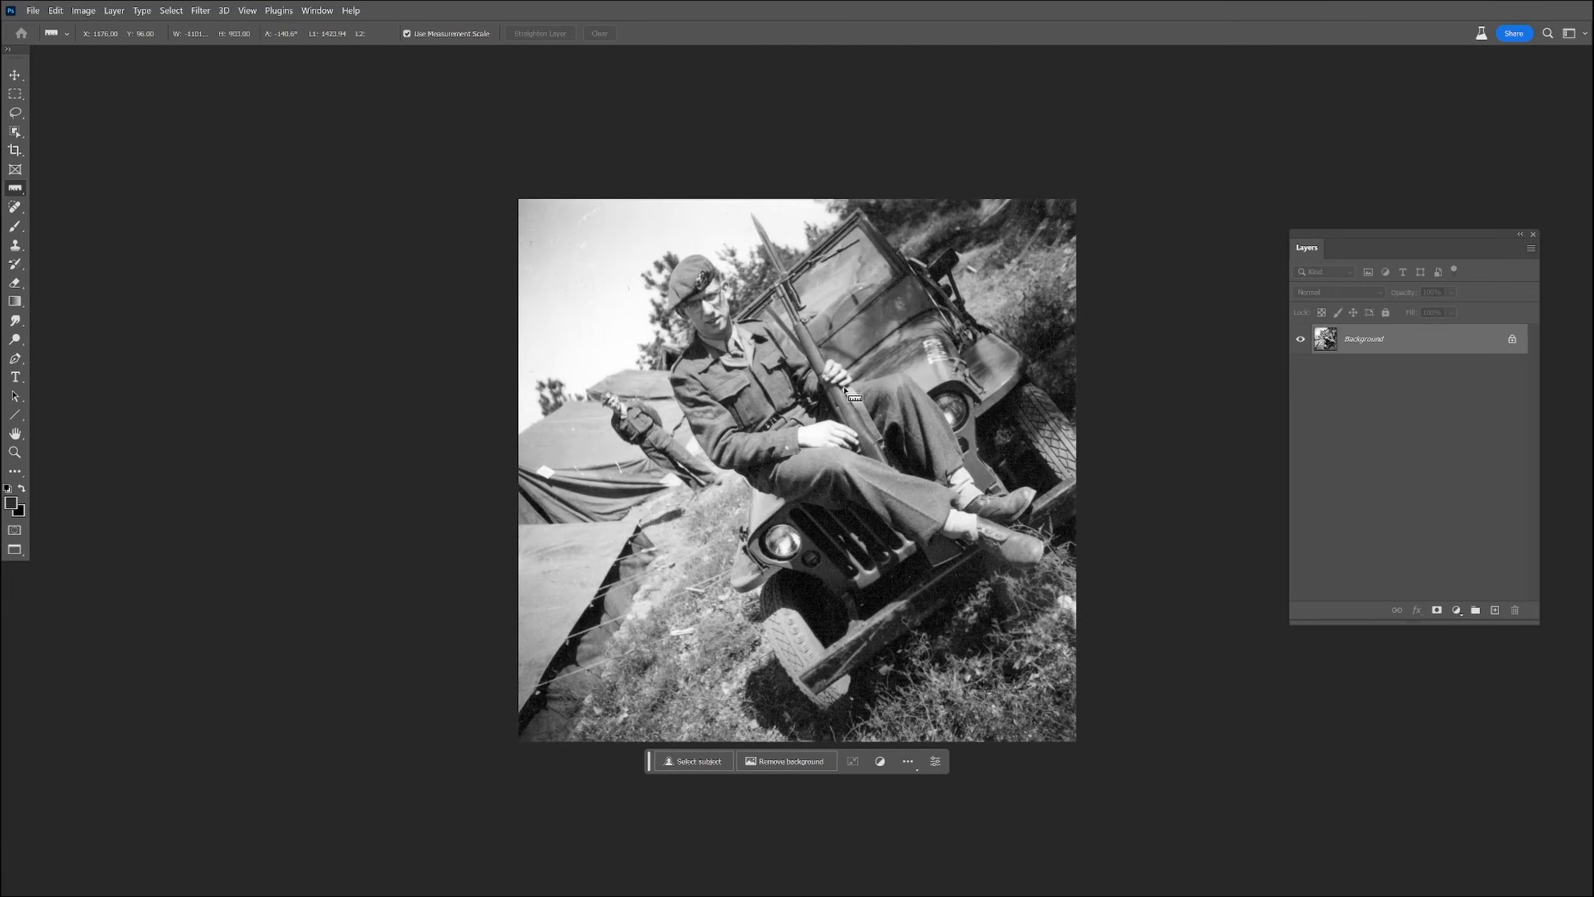
Step: Trace a new diagonal ruler line from the upper-right background to the lower-left tent and straighten the layer to it
left_click_drag(998, 203, 528, 589)
left_click(556, 33)
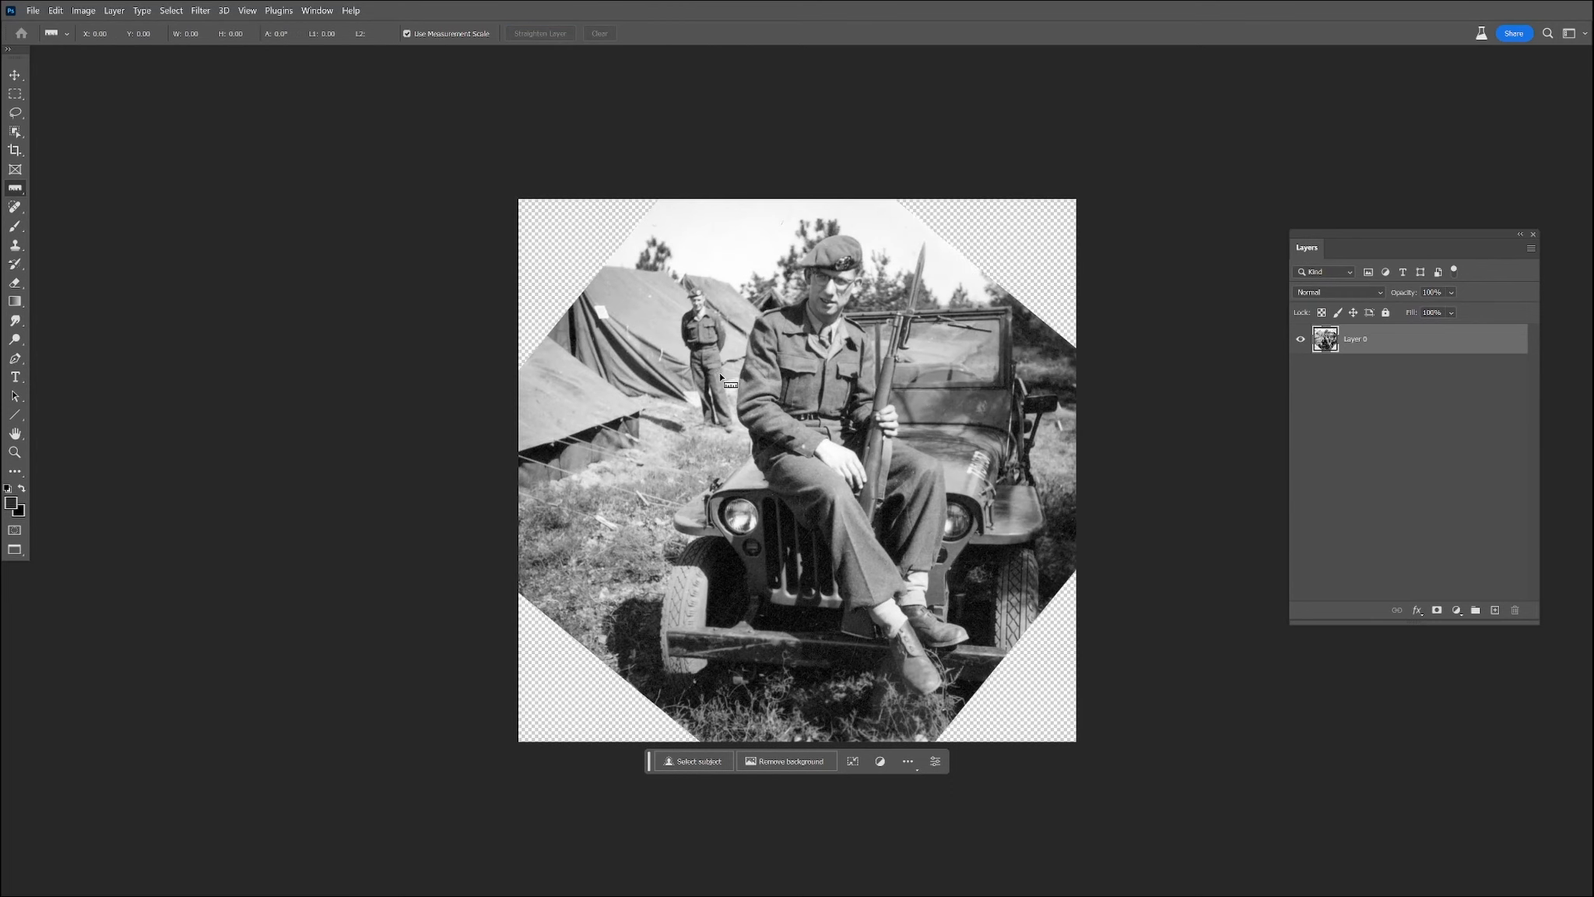
scroll(721, 382, "down", 1)
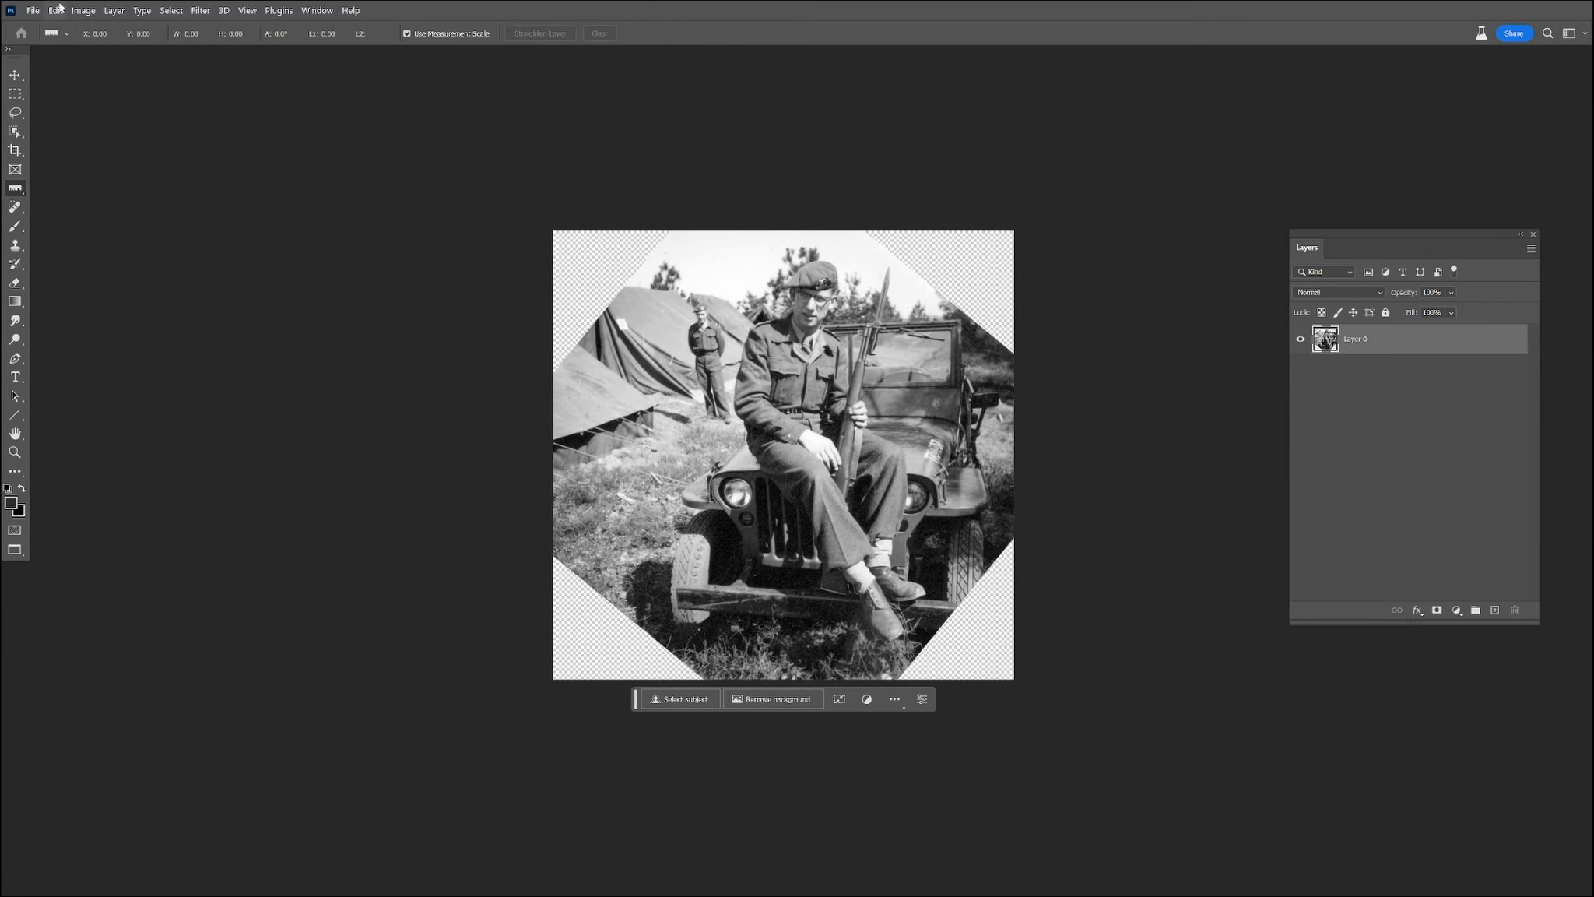
Step: Enlarge the canvas in both width and height so the cut-off corners of the straightened photo fit inside
left_click(83, 10)
left_click(94, 120)
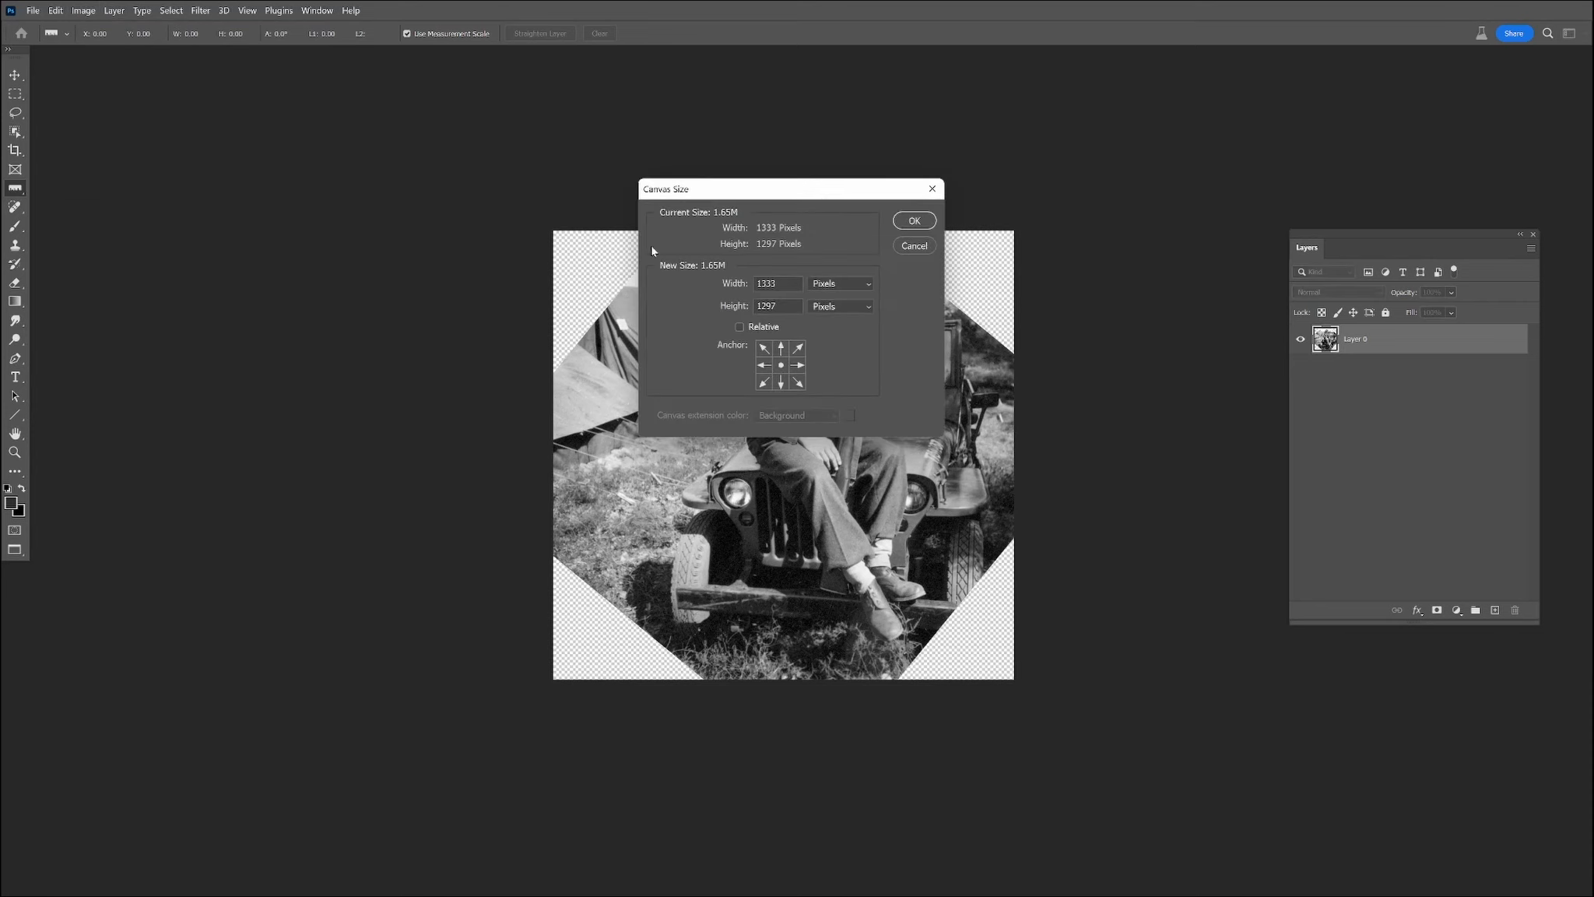
left_click(817, 284)
left_click(836, 304)
left_click(761, 306)
left_click(914, 221)
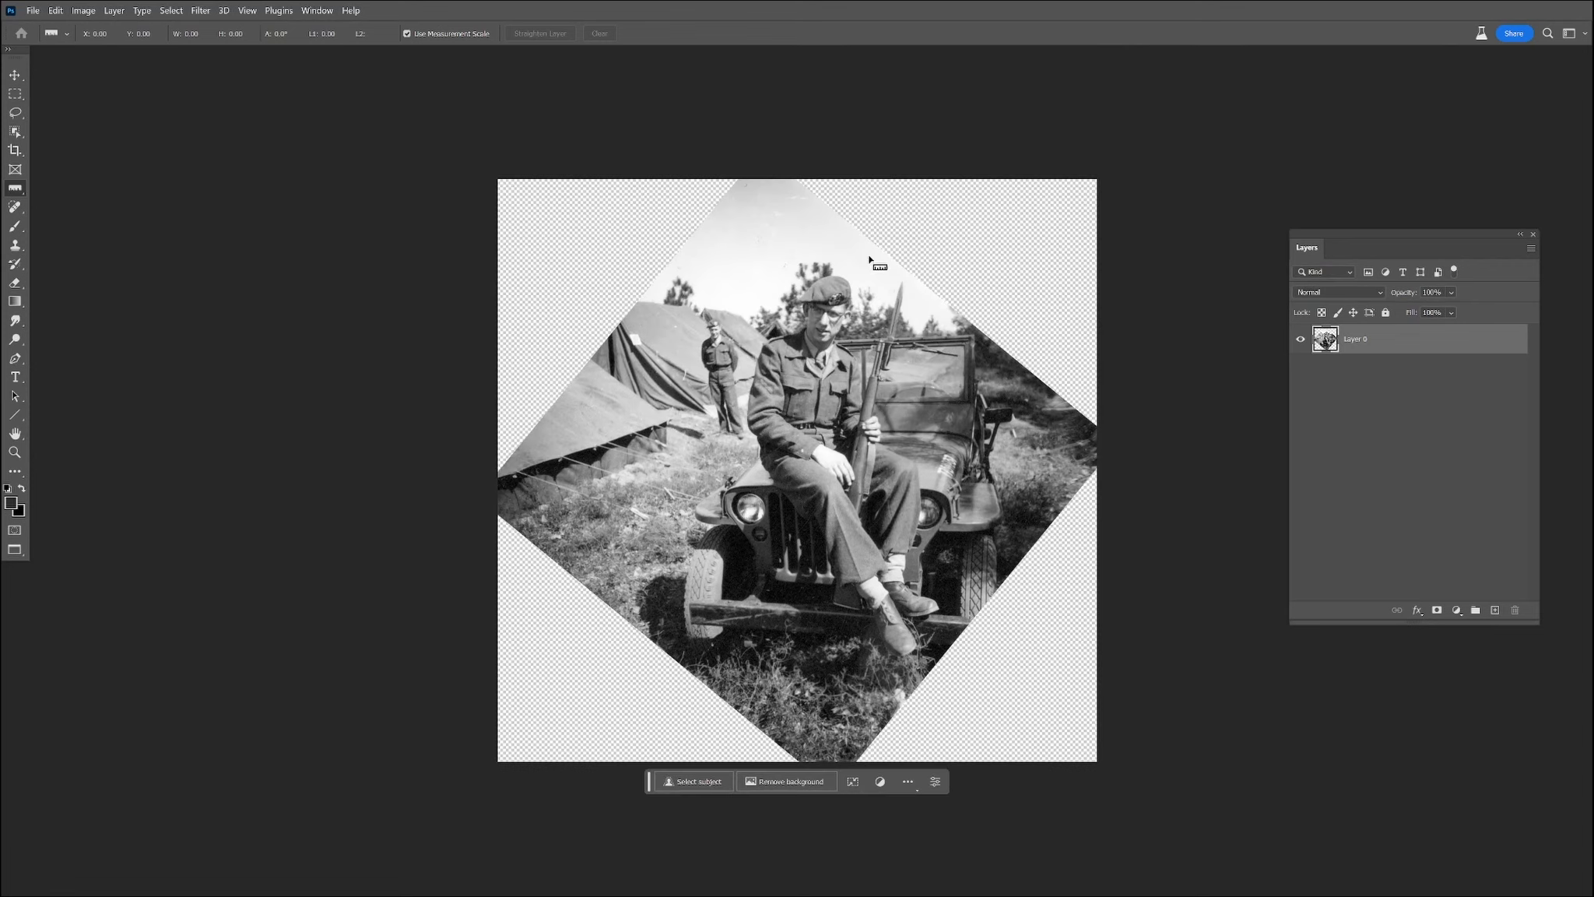
left_click_drag(862, 368, 768, 359)
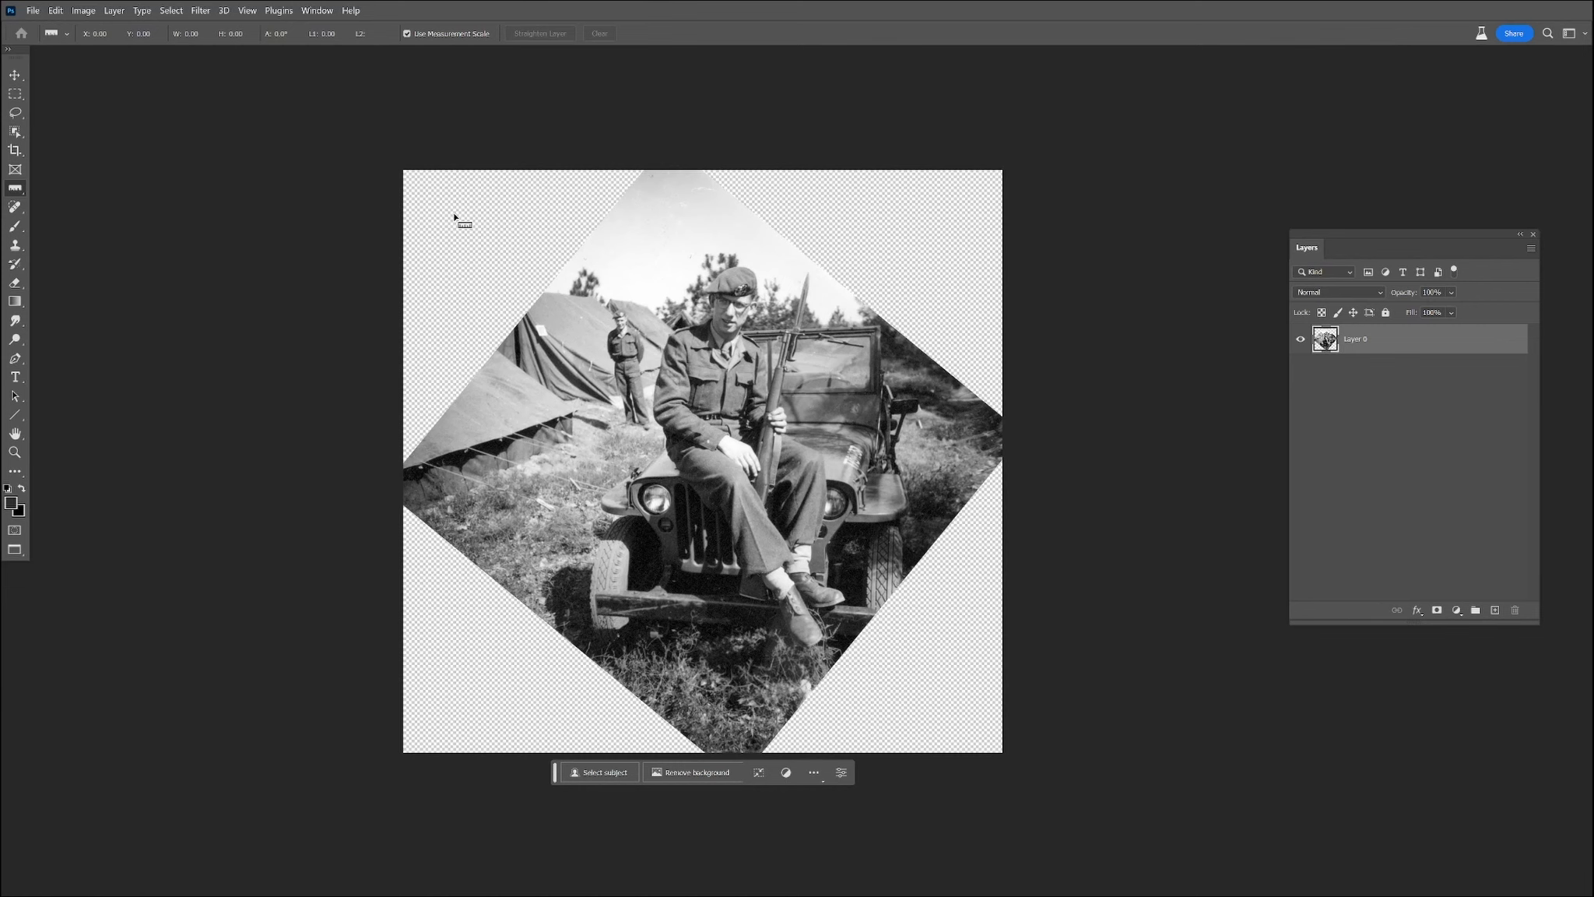
Step: Crop the canvas to a landscape frame around the soldier and jeep, trimming the photo's pointed upper and lower corners
left_click(15, 112)
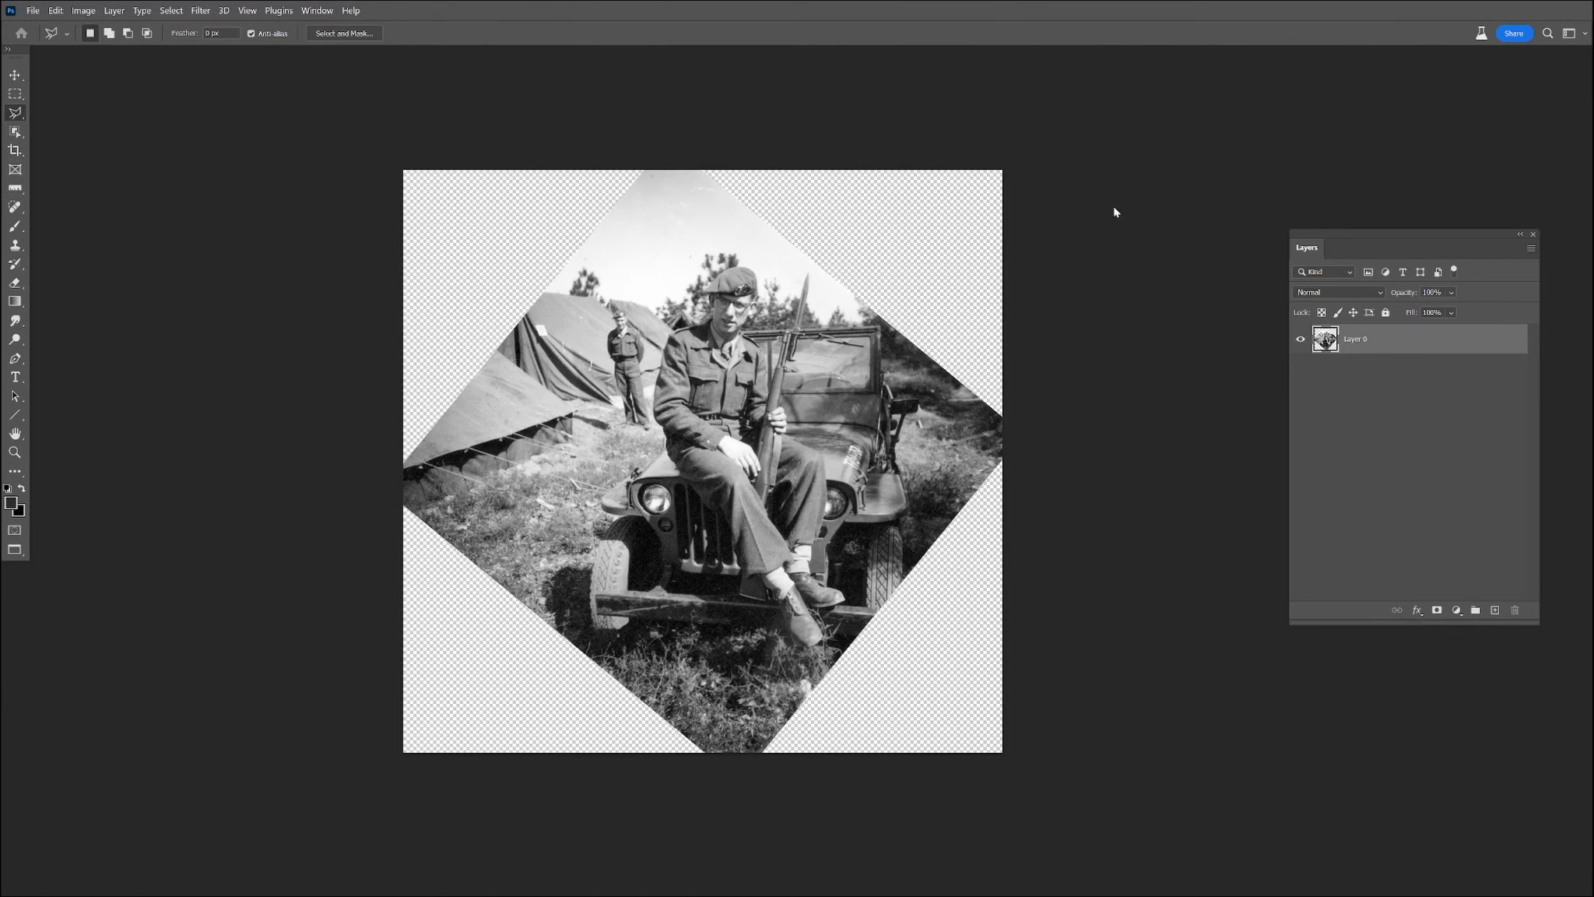
left_click(14, 150)
left_click_drag(701, 164, 705, 194)
left_click_drag(709, 723, 719, 685)
left_click_drag(1003, 461, 1031, 442)
mouse_move(396, 470)
left_mouse_down()
mouse_move(386, 460)
mouse_move(403, 457)
left_mouse_up()
left_click_drag(722, 247, 726, 254)
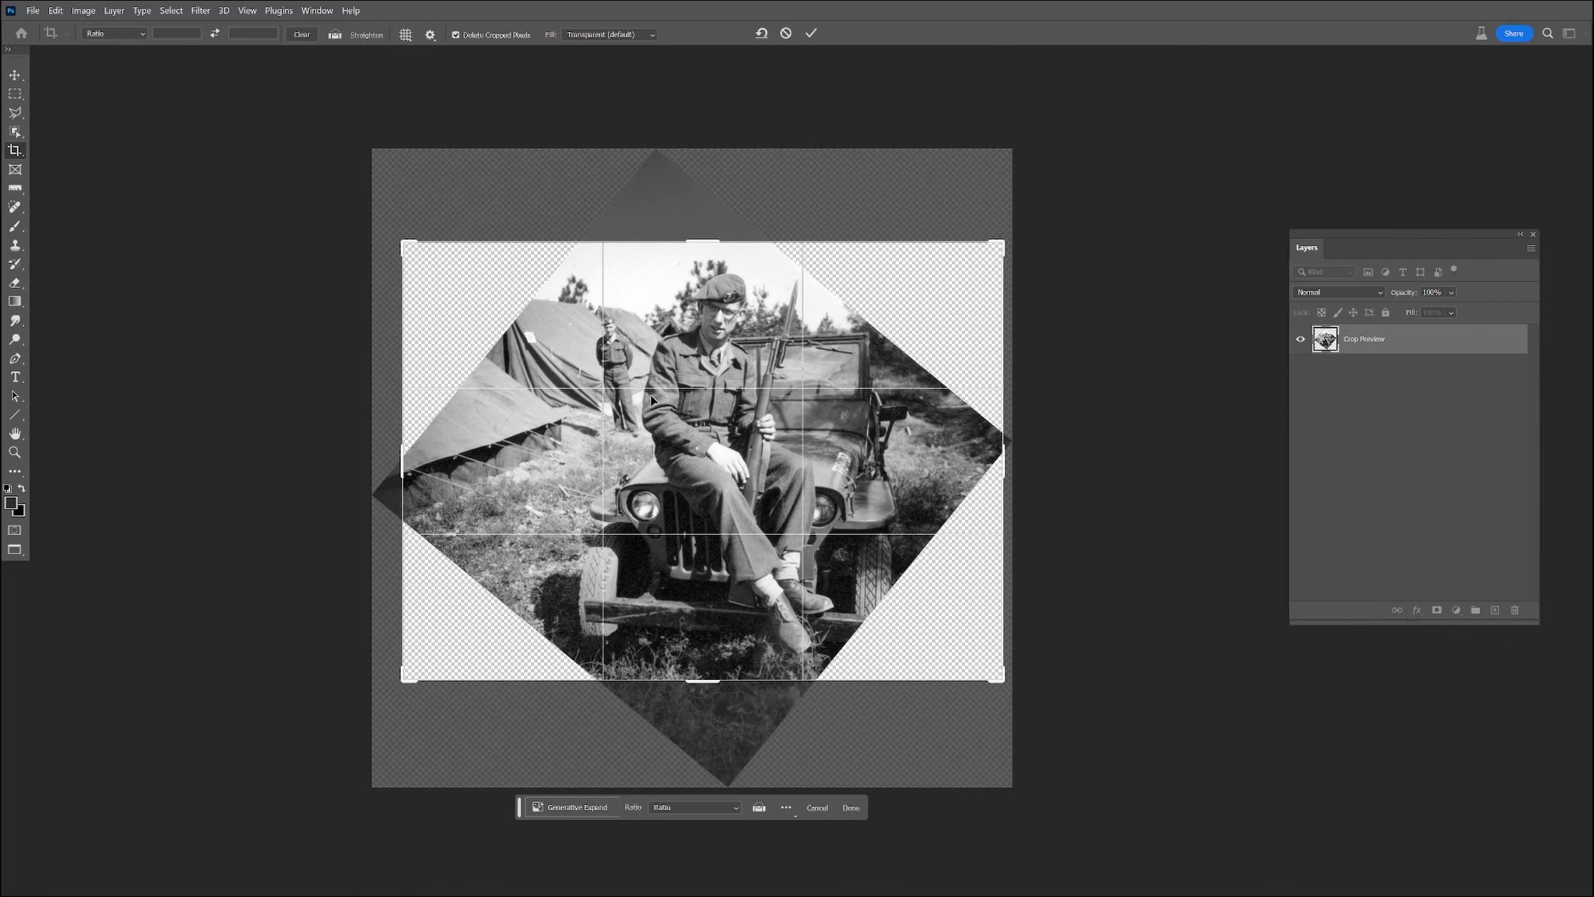
left_click_drag(411, 461, 401, 459)
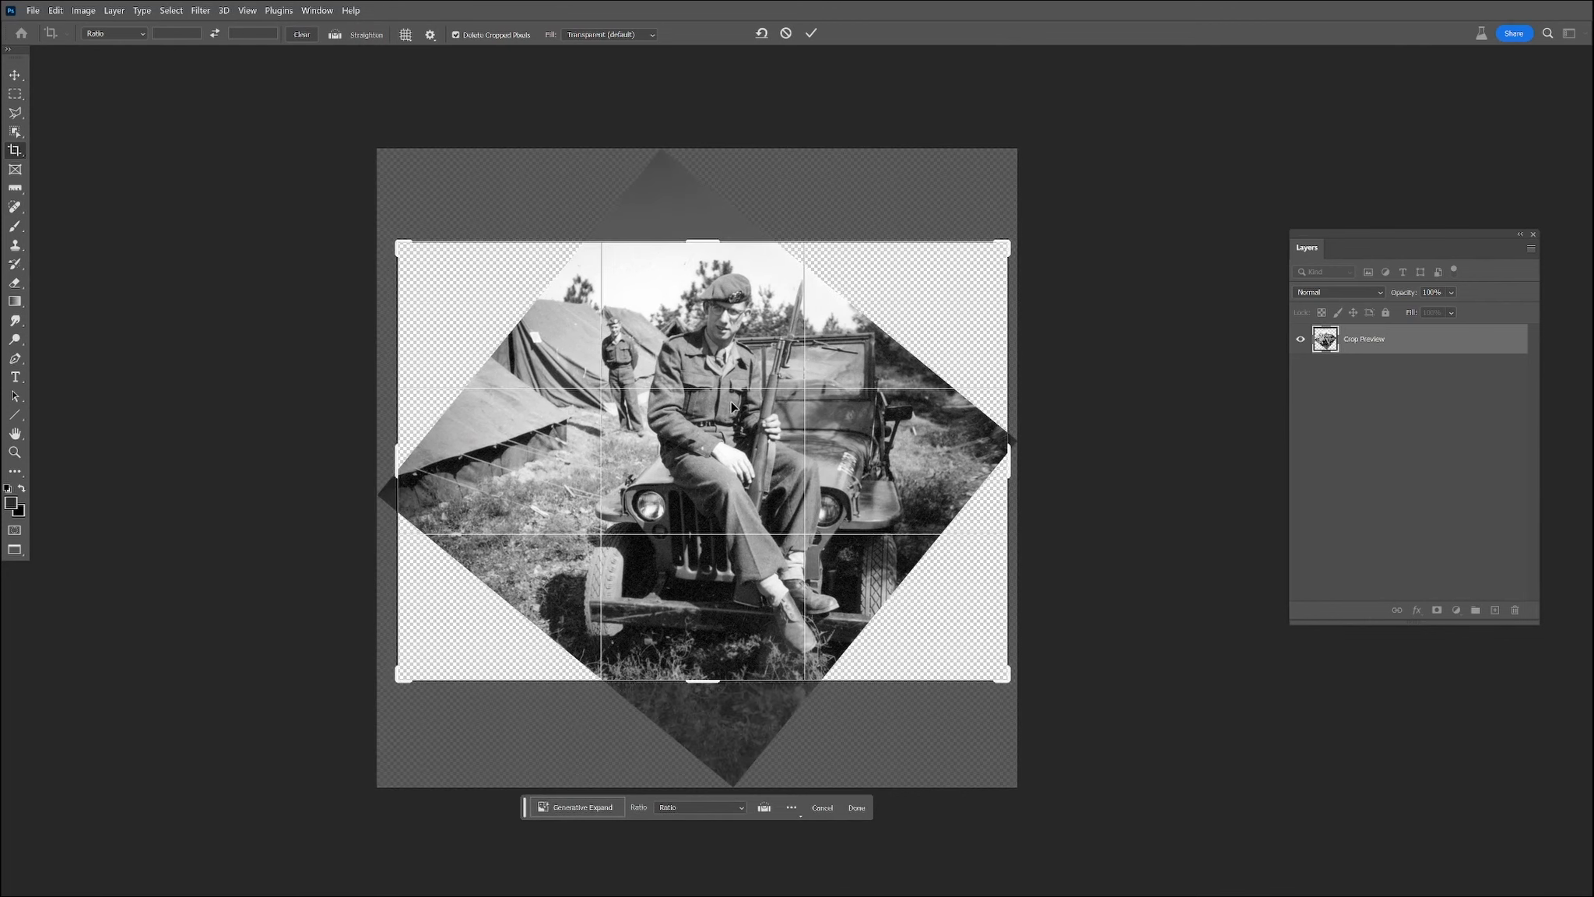
left_click(809, 36)
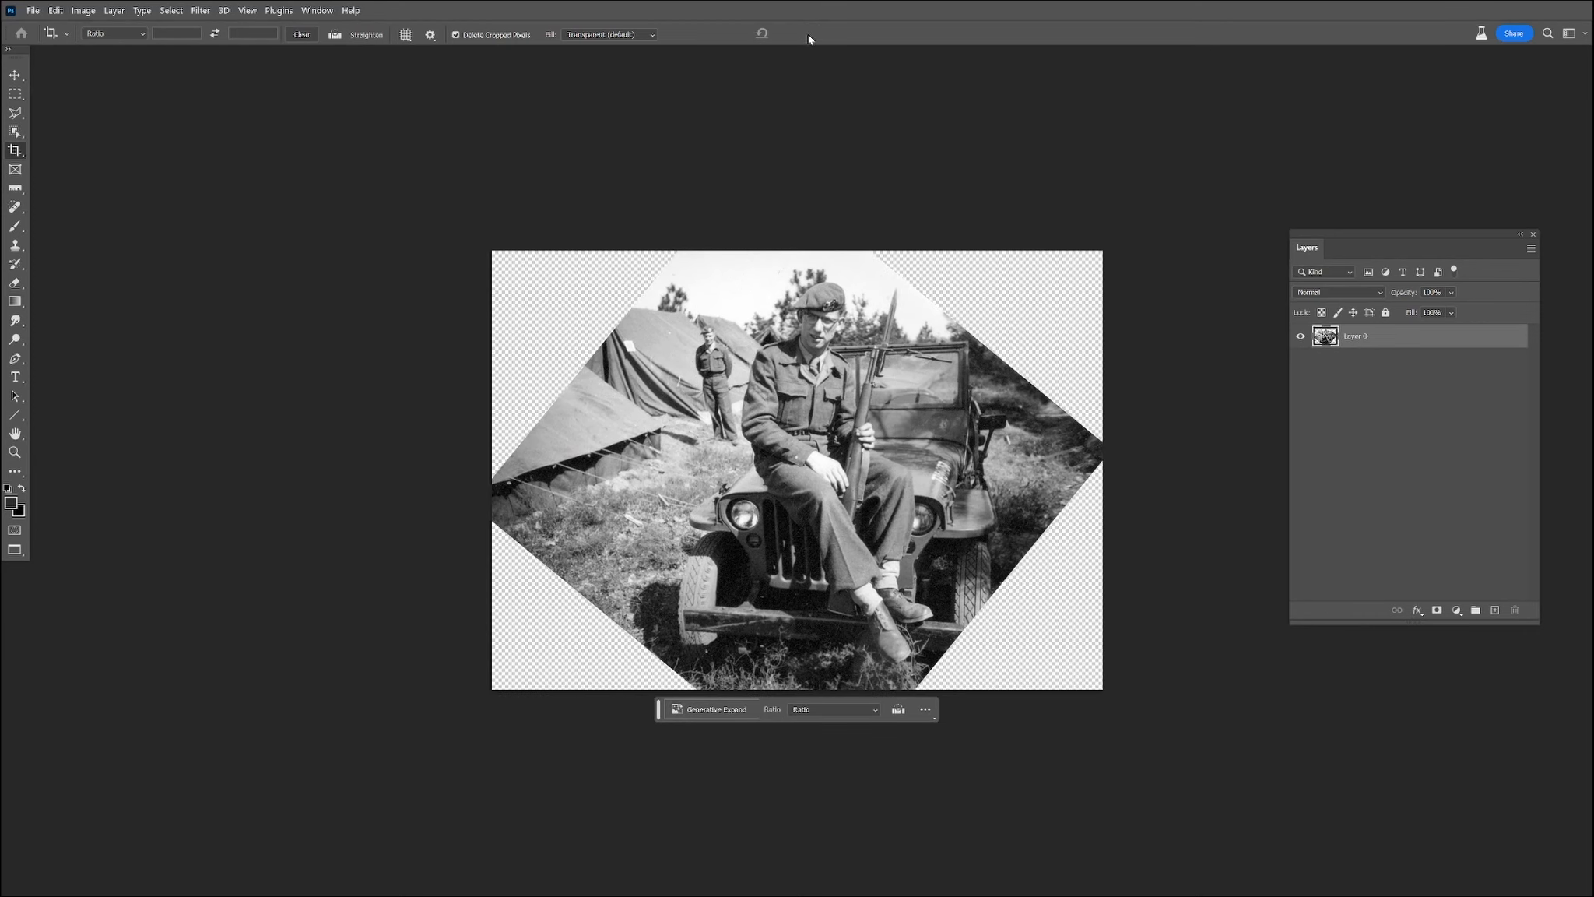
Step: Select the transparent upper-right corner with the Polygonal Lasso, overlapping the photo's slanted edge slightly
scroll(894, 368, "up", 3)
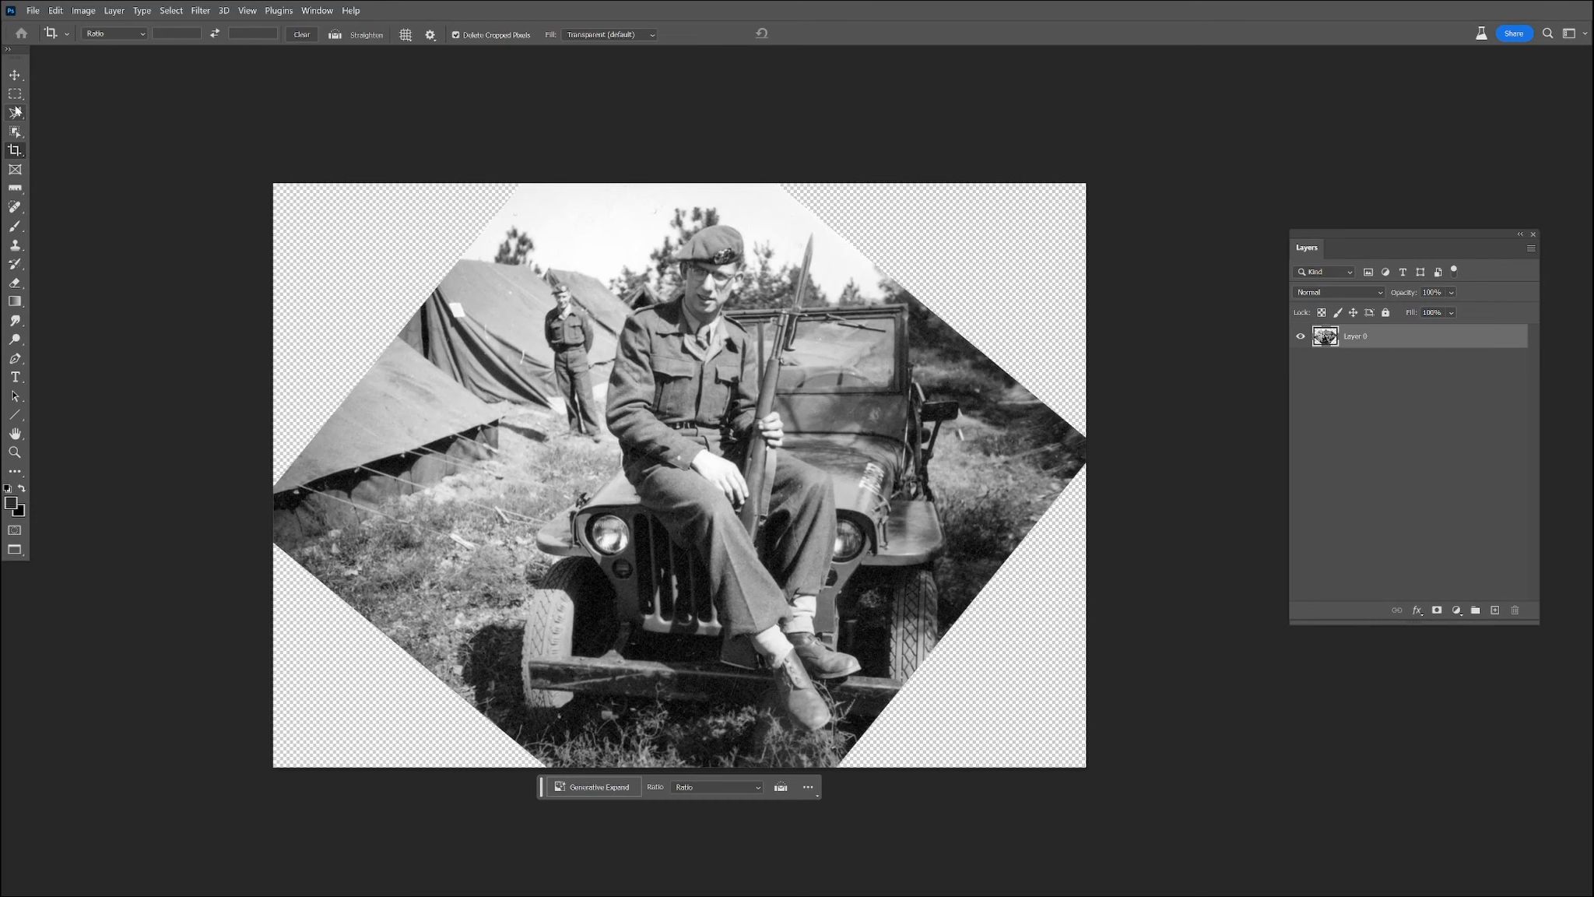
left_click(15, 112)
left_click(745, 176)
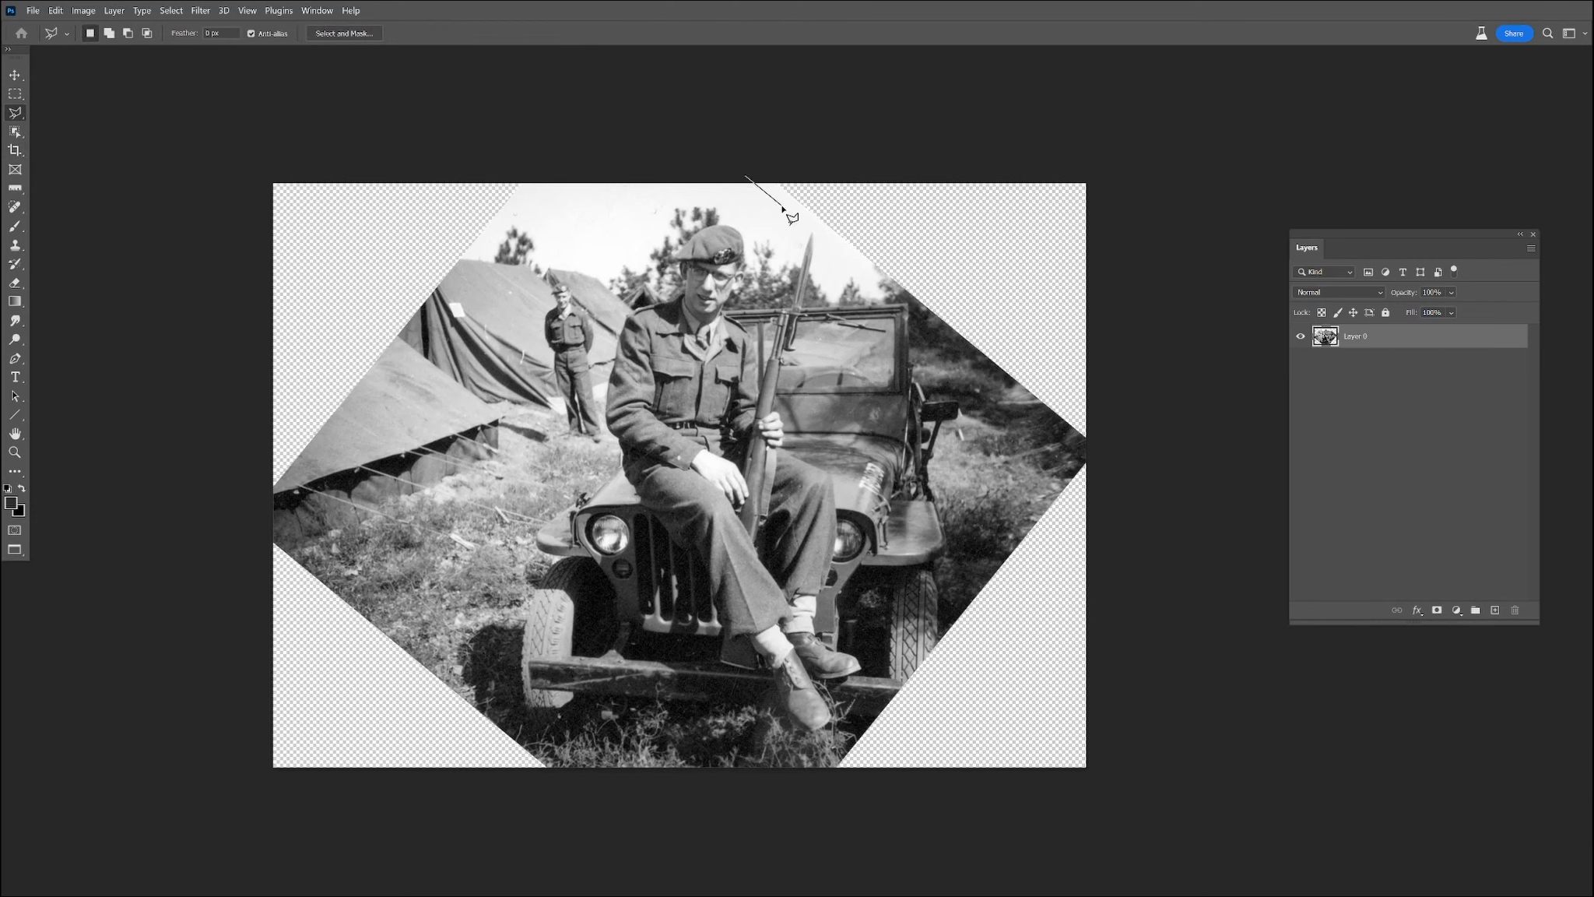
left_click(1067, 445)
left_click(1106, 447)
left_click(1100, 165)
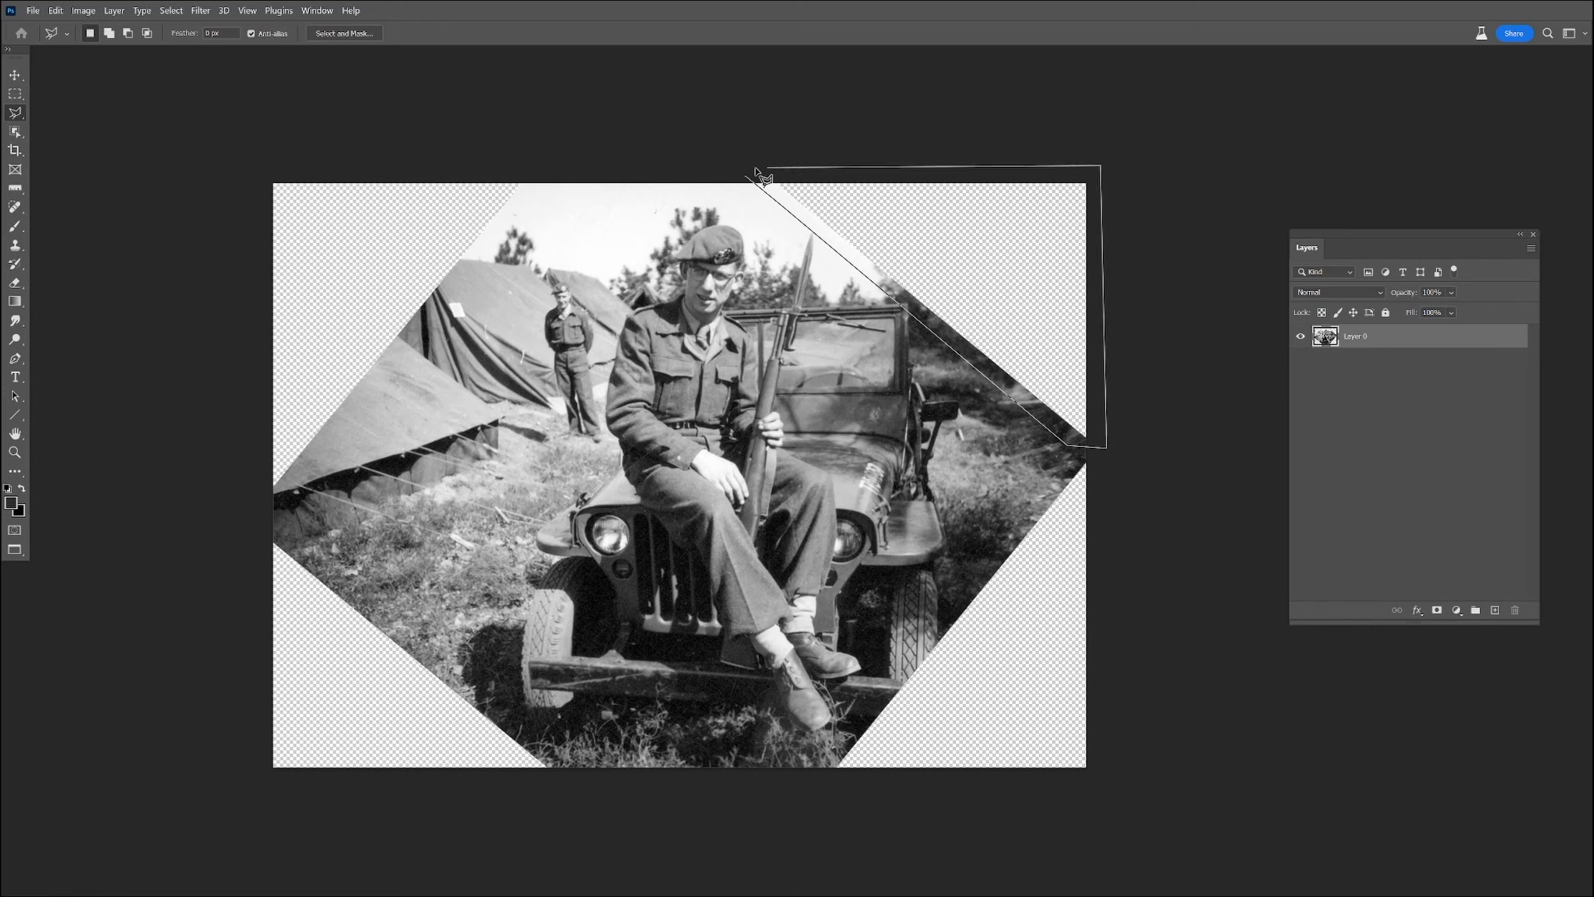
left_click(747, 178)
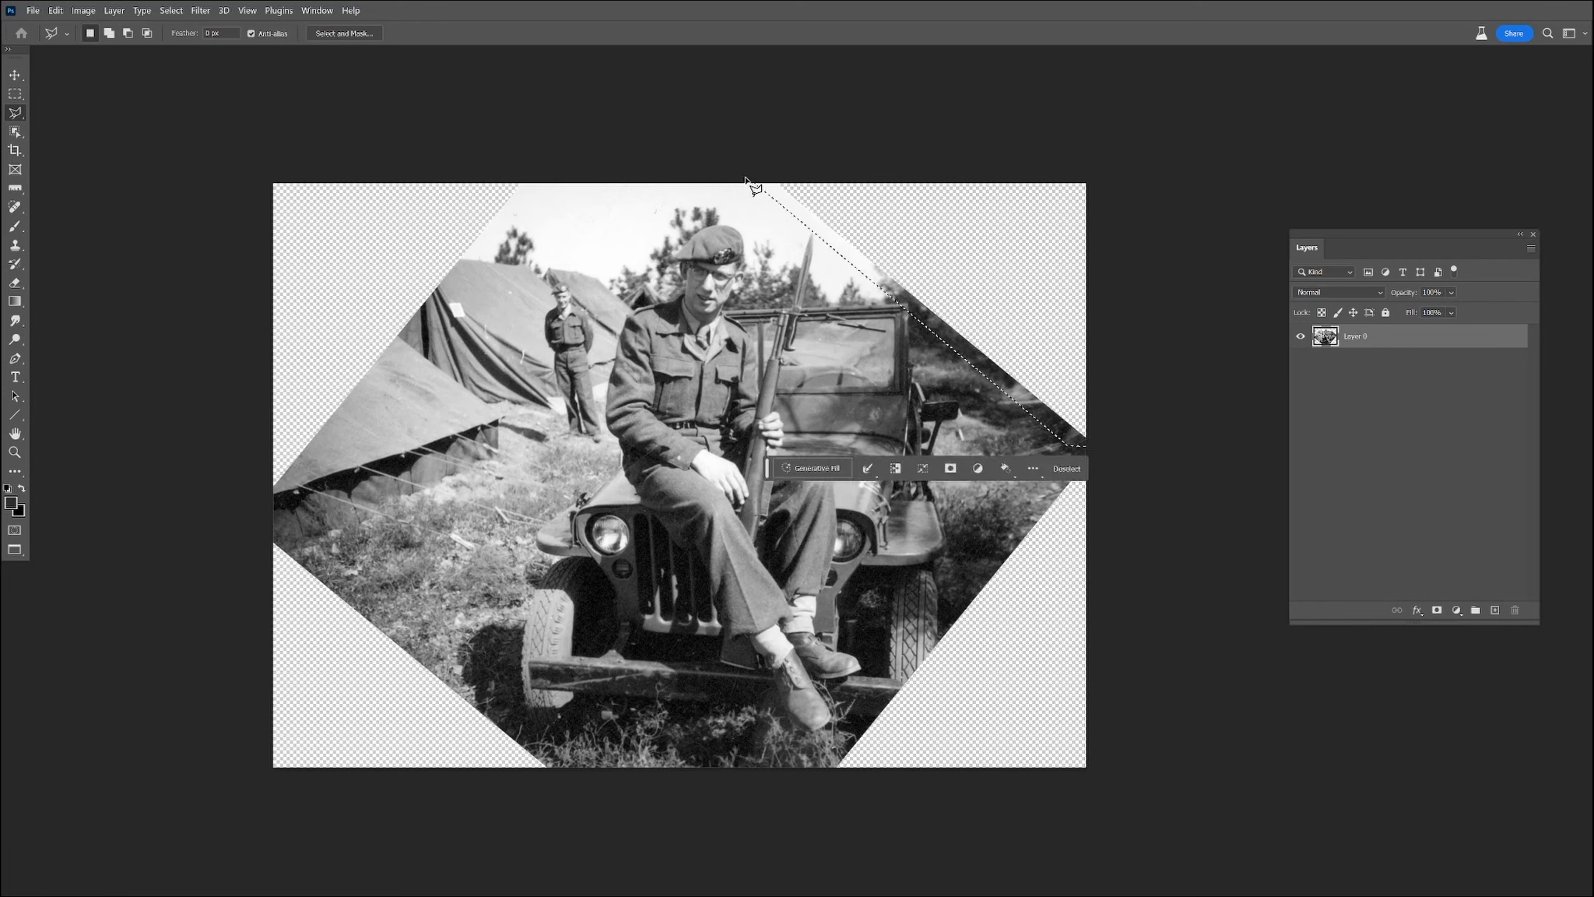
Step: Fill the upper-right corner with Generative Fill without a prompt and choose the second variation
left_click(992, 470)
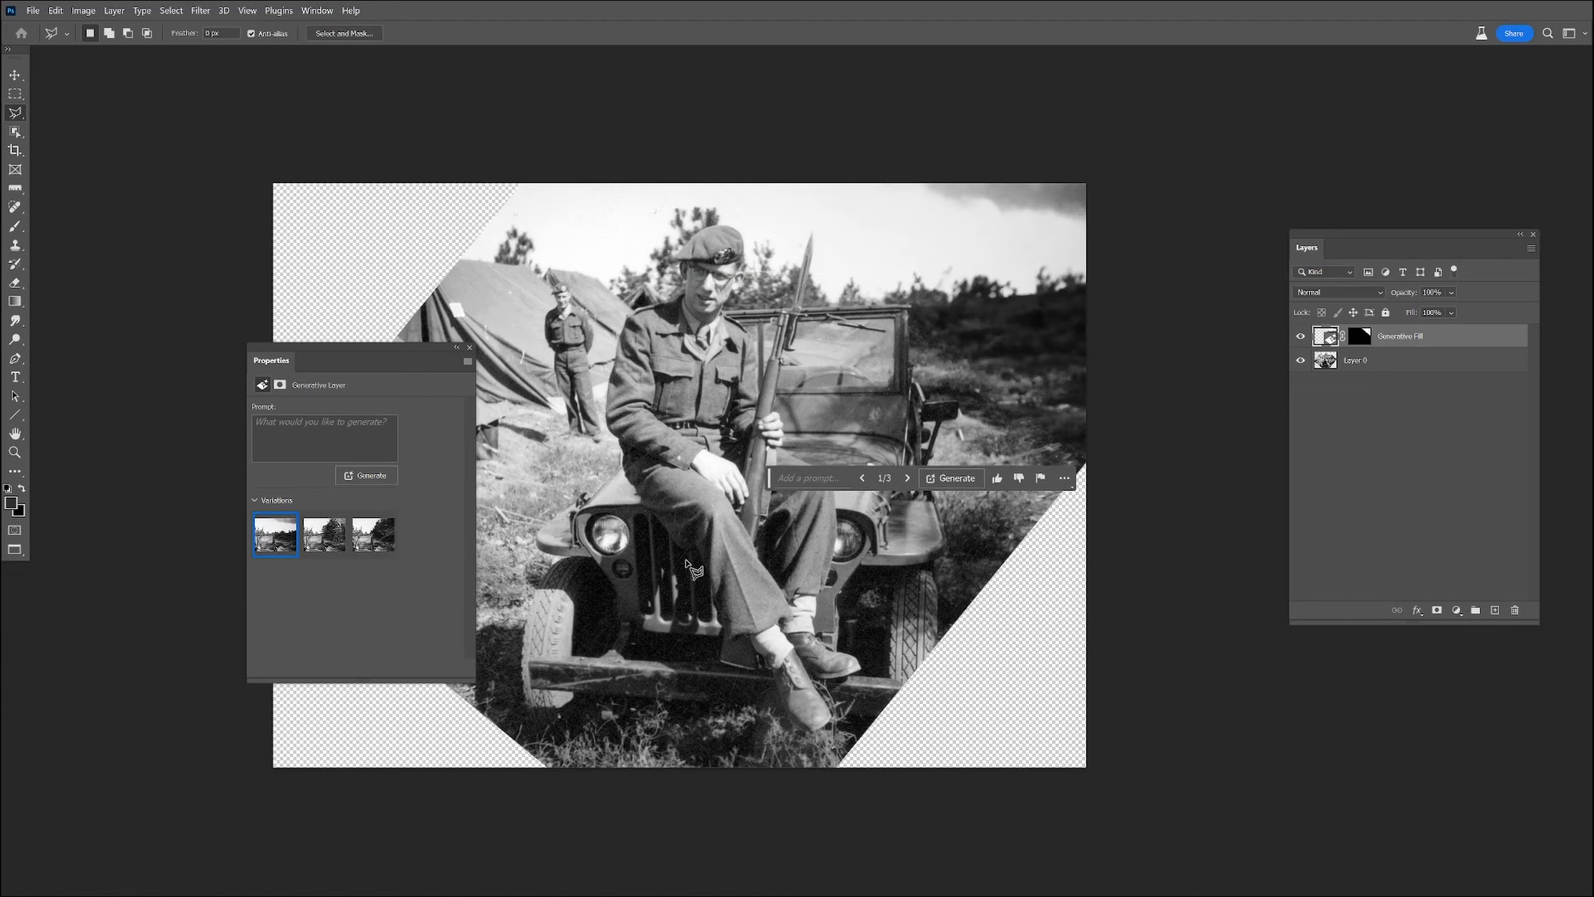
left_click(333, 539)
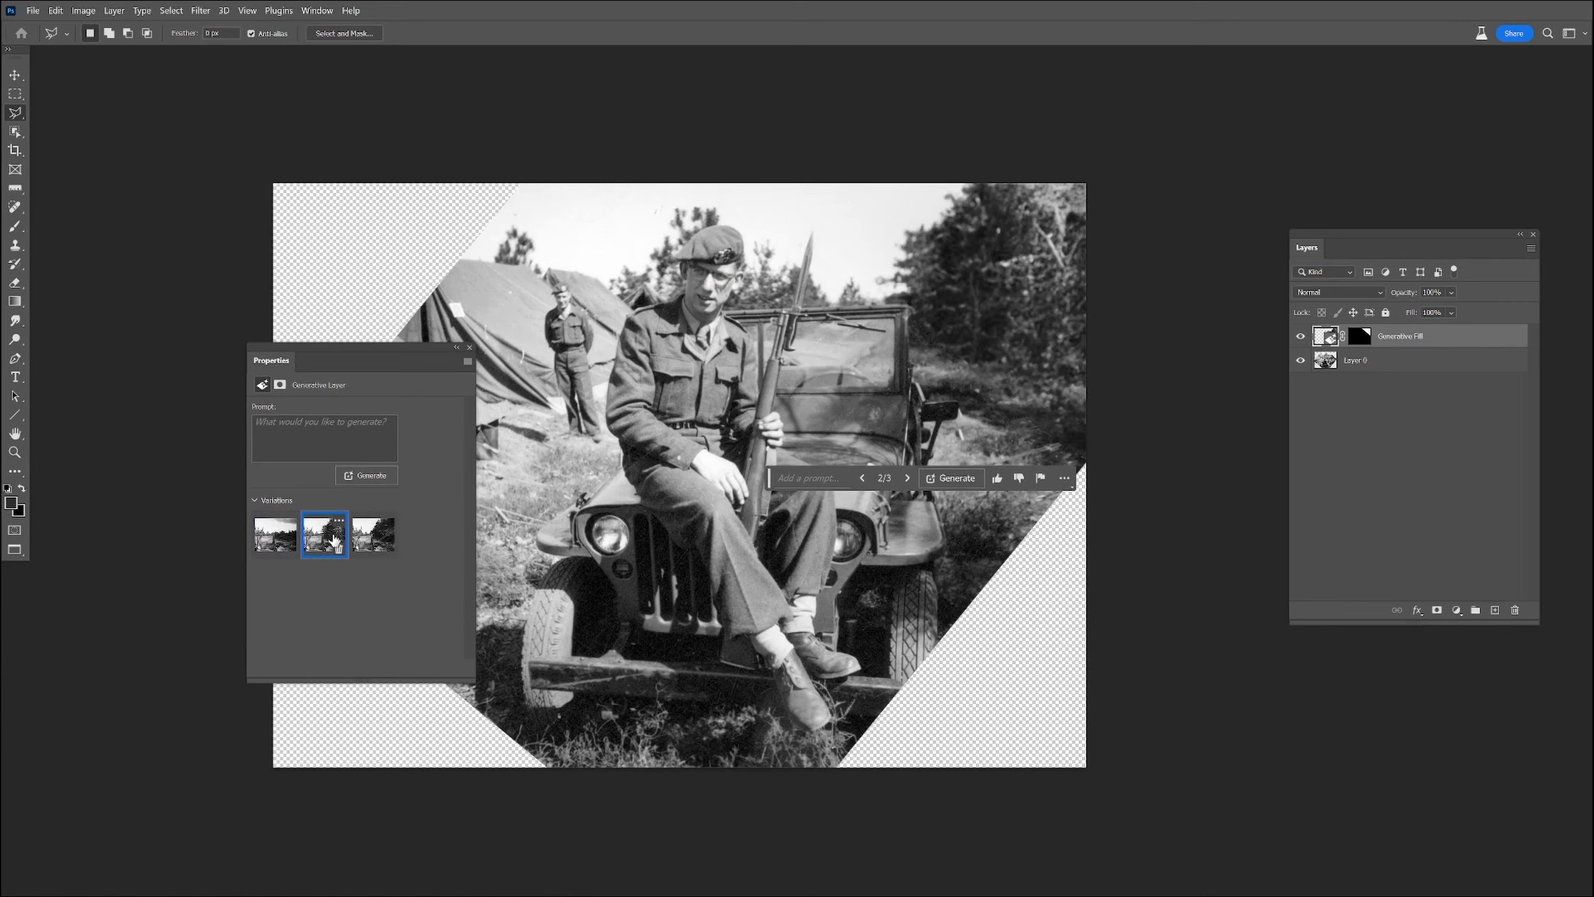
left_click(381, 542)
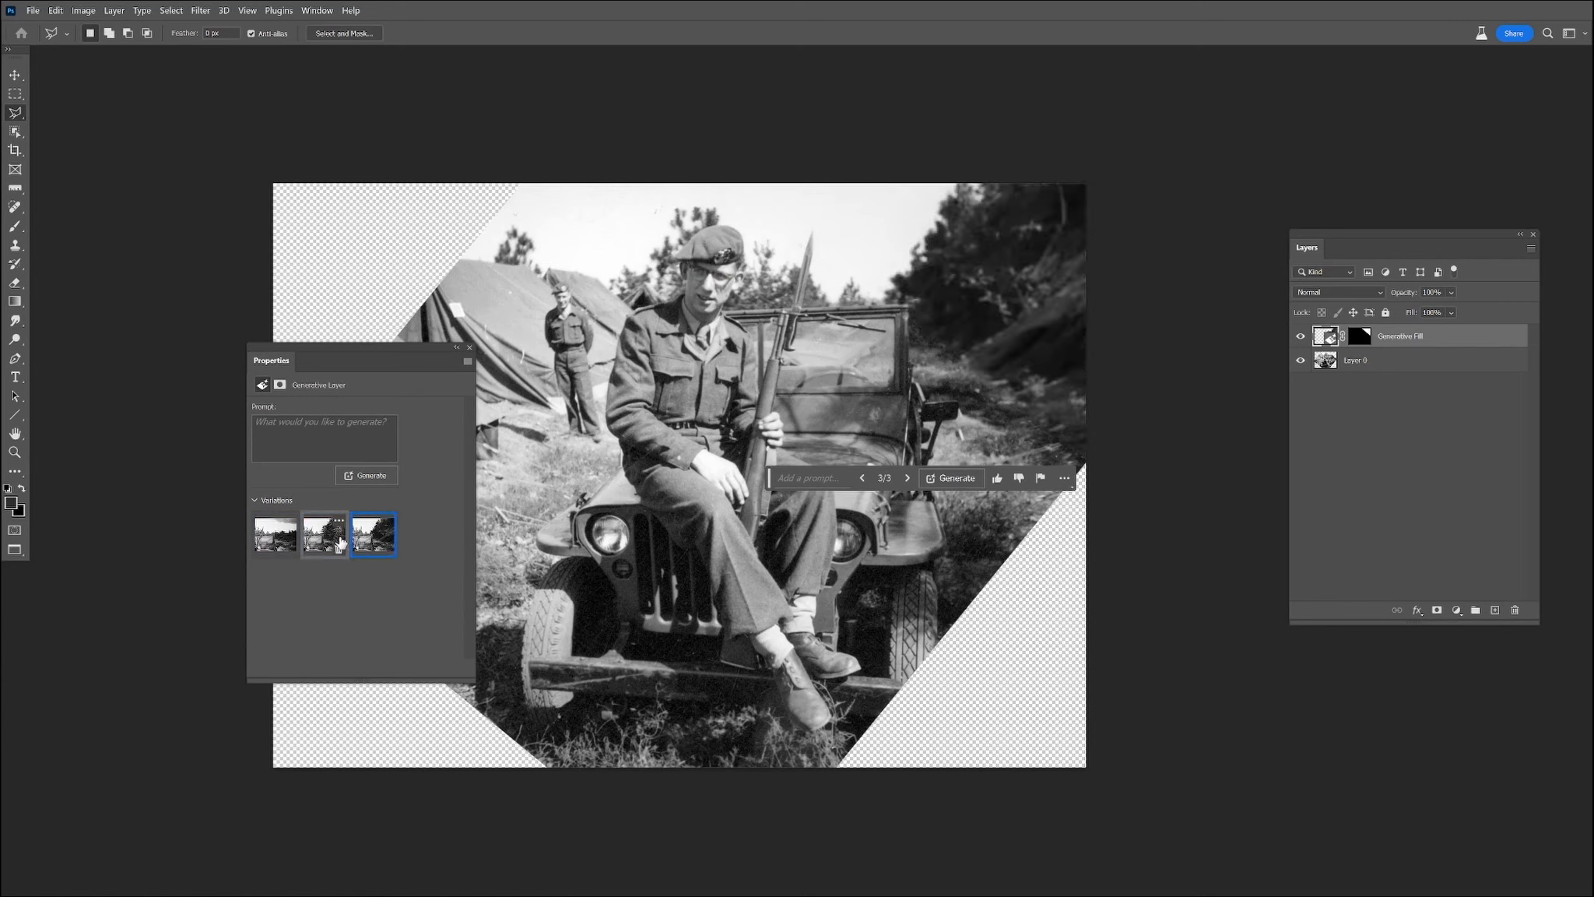
left_click(340, 543)
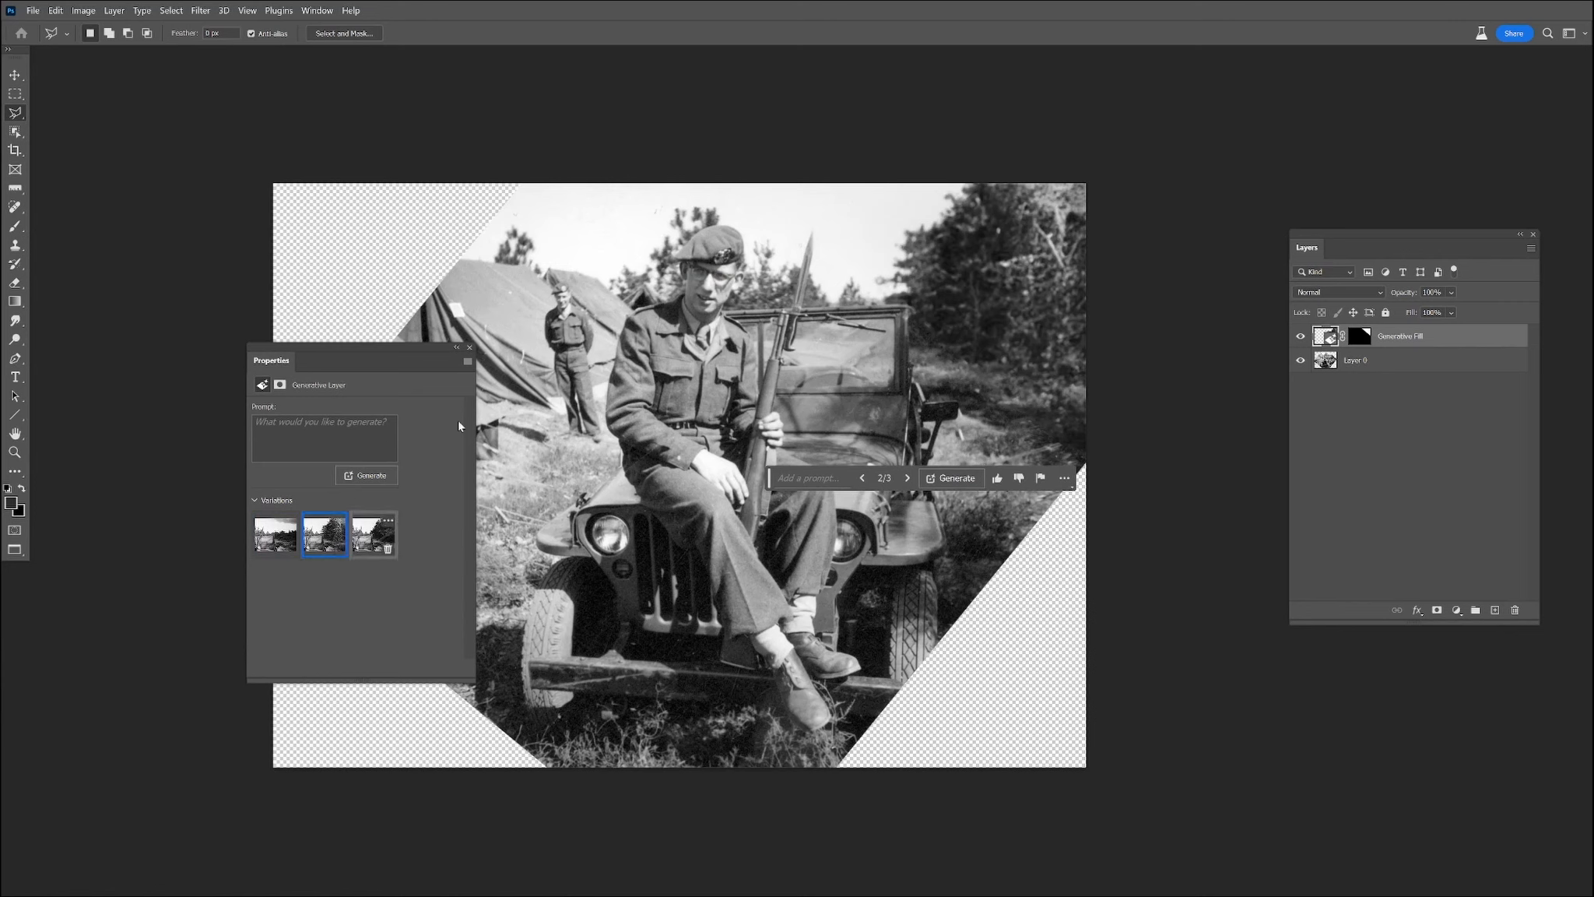
Step: Move the Properties panel clear of the photo's left side and lasso the transparent lower-left corner, slightly overlapping the grass
left_click(1126, 380)
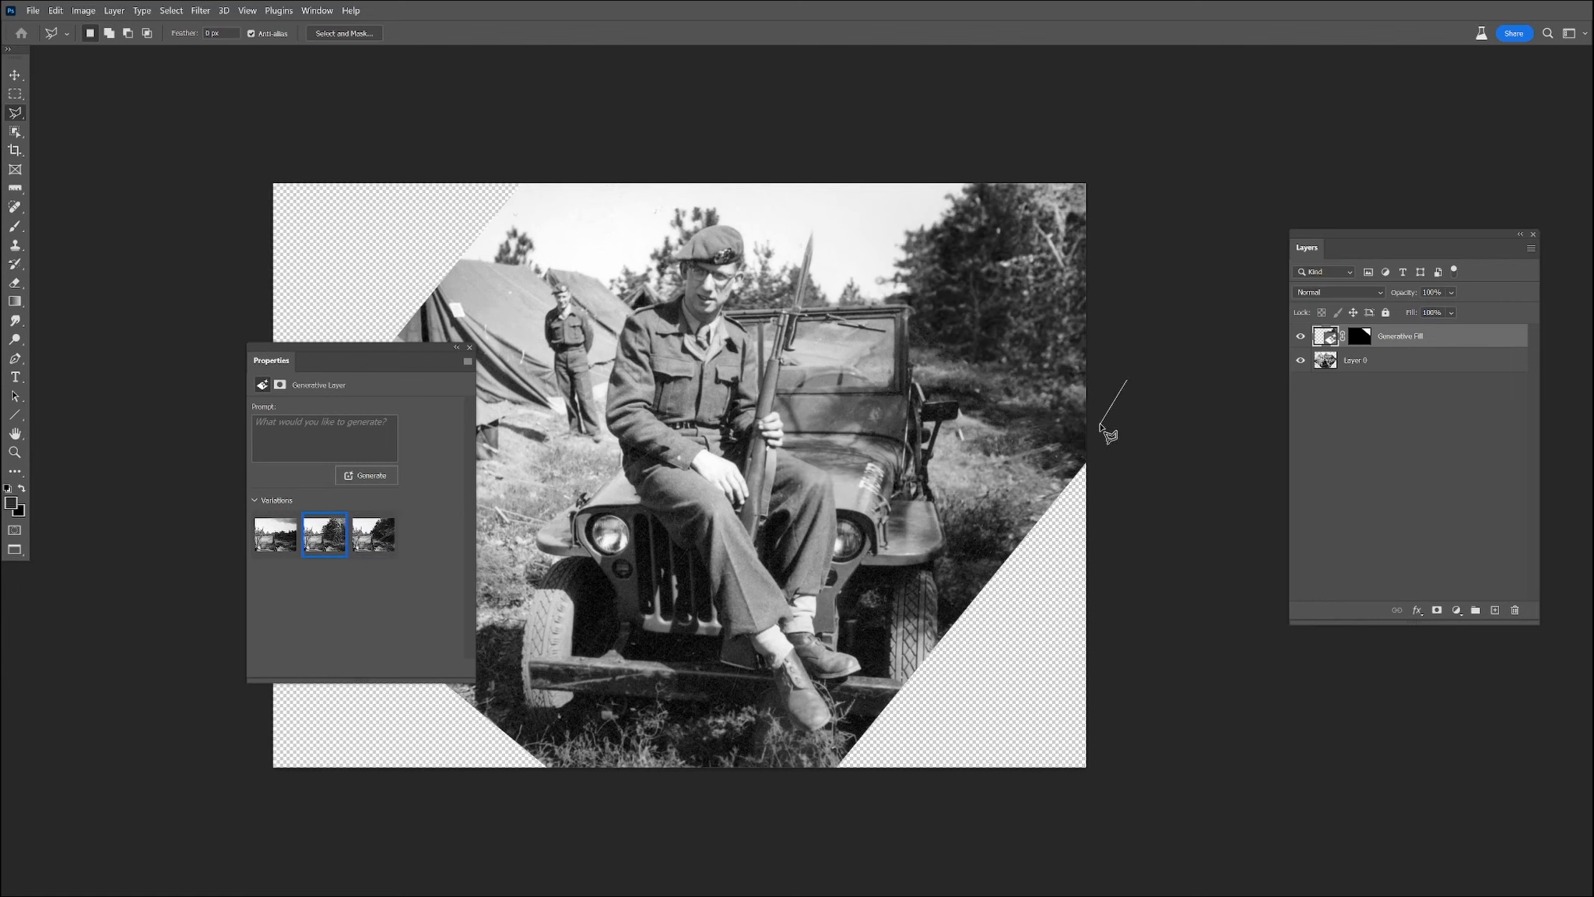
key("Escape")
left_click_drag(405, 354, 1098, 282)
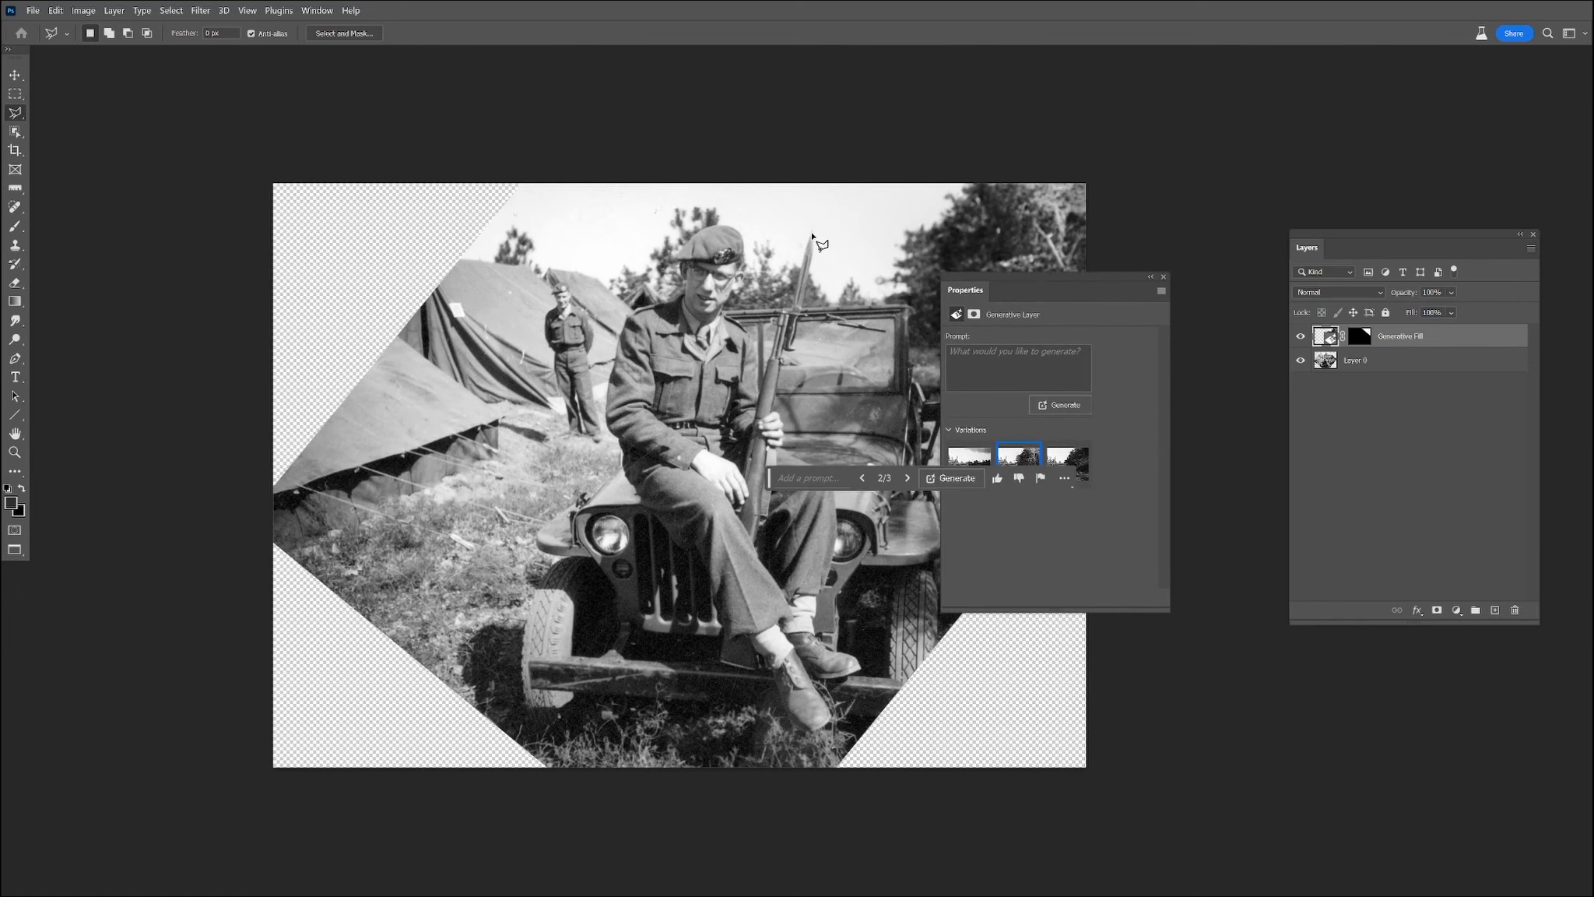
left_click(238, 508)
left_click(289, 515)
left_click(593, 786)
left_click(248, 788)
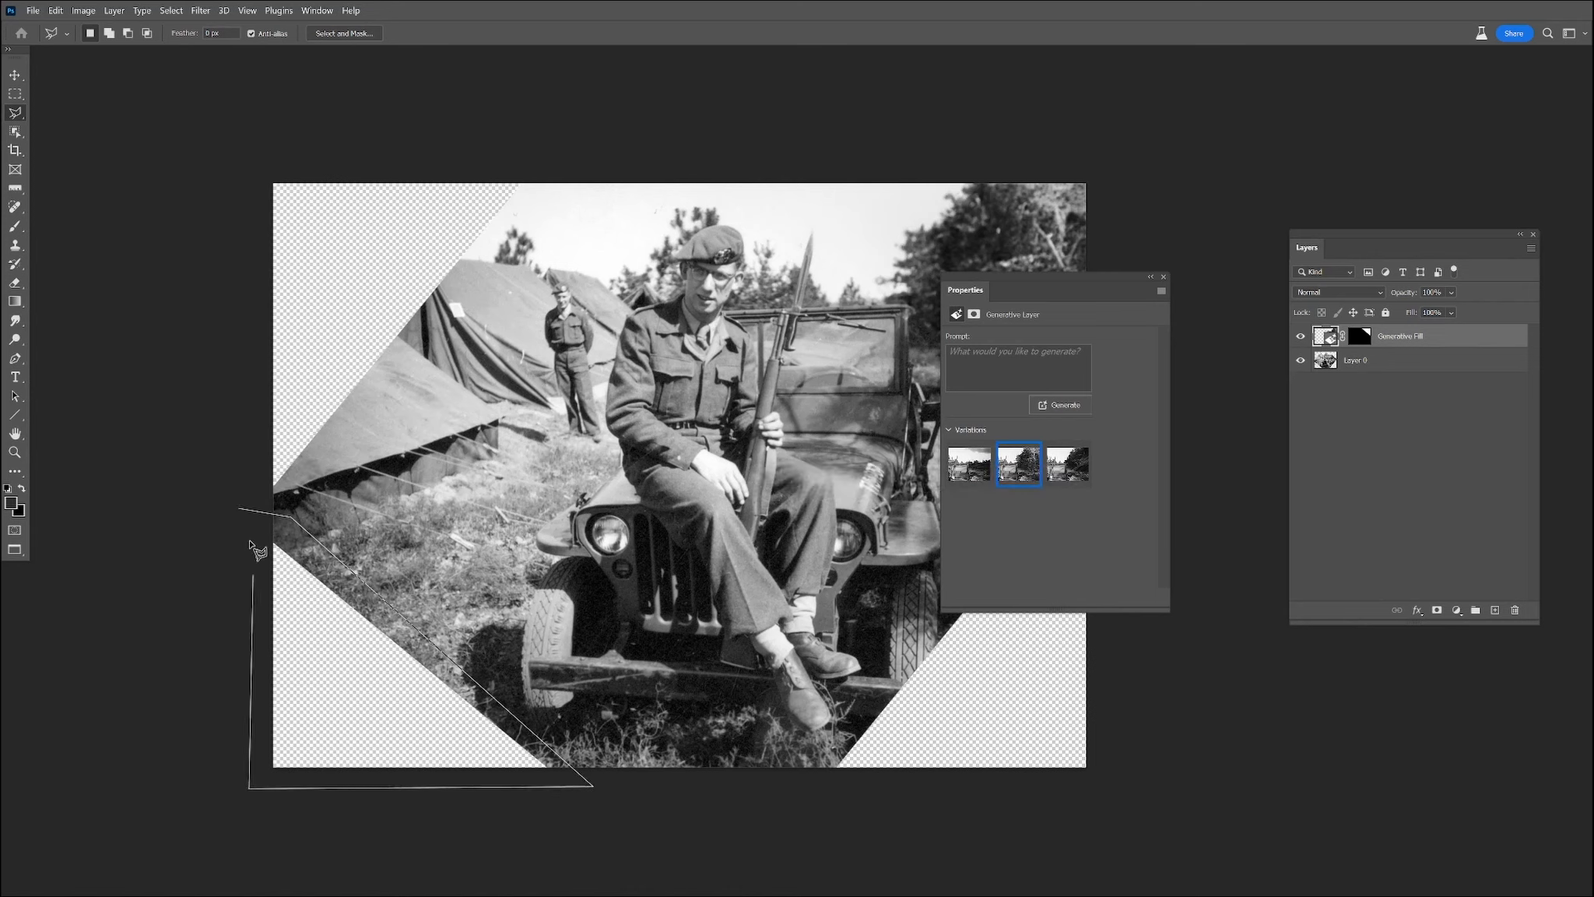
left_click(239, 510)
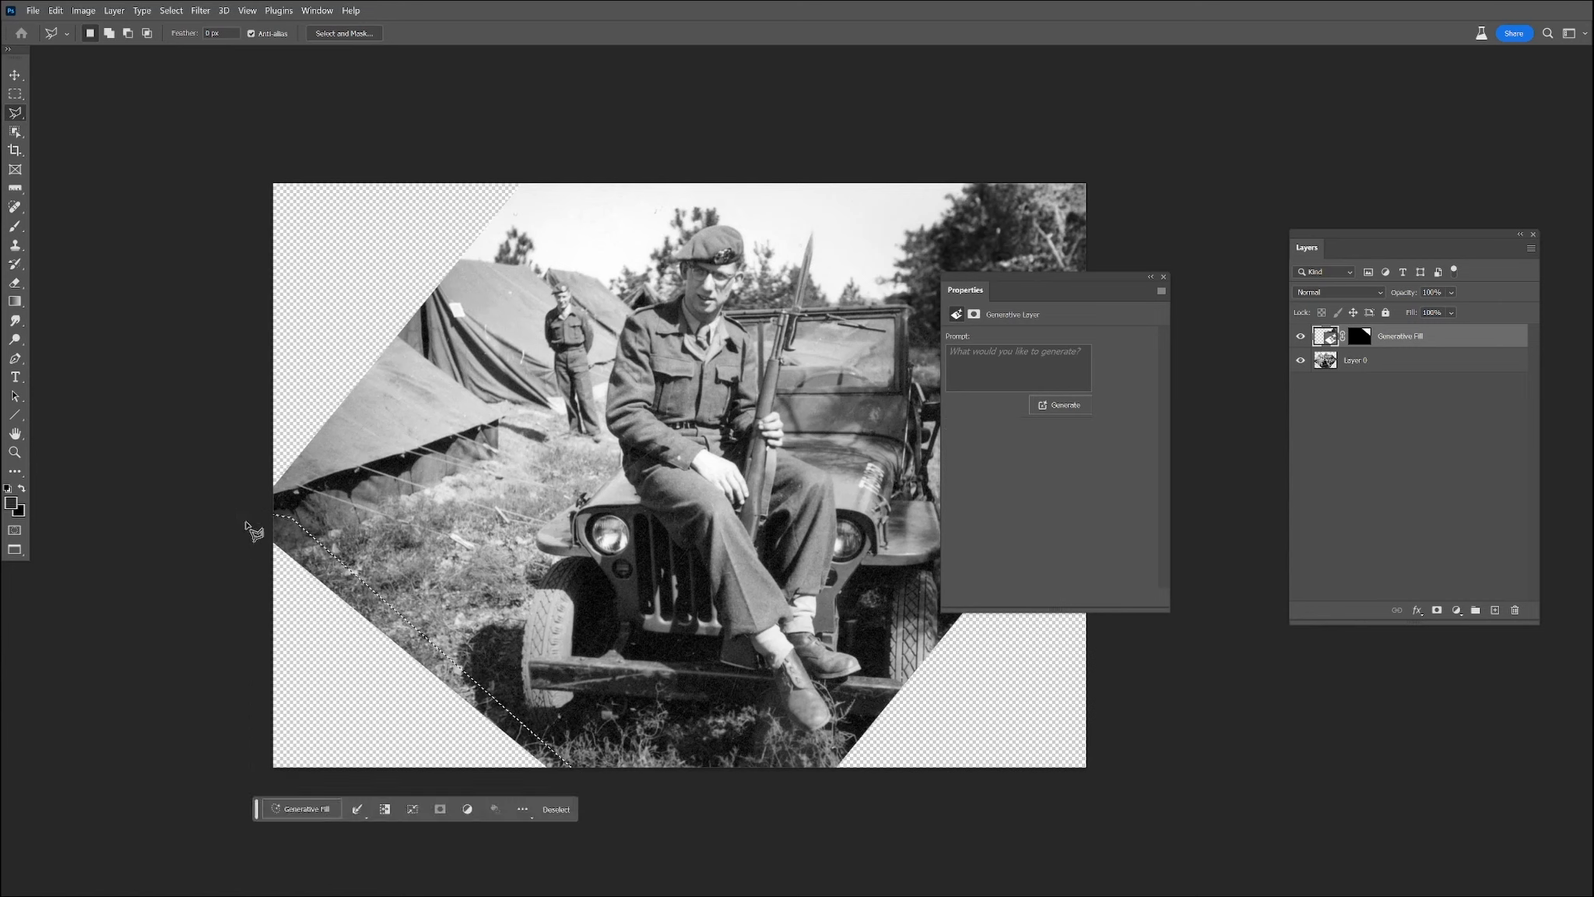
Step: Fill the lower-left corner with Generative Fill without a prompt and choose the third variation
left_click(305, 808)
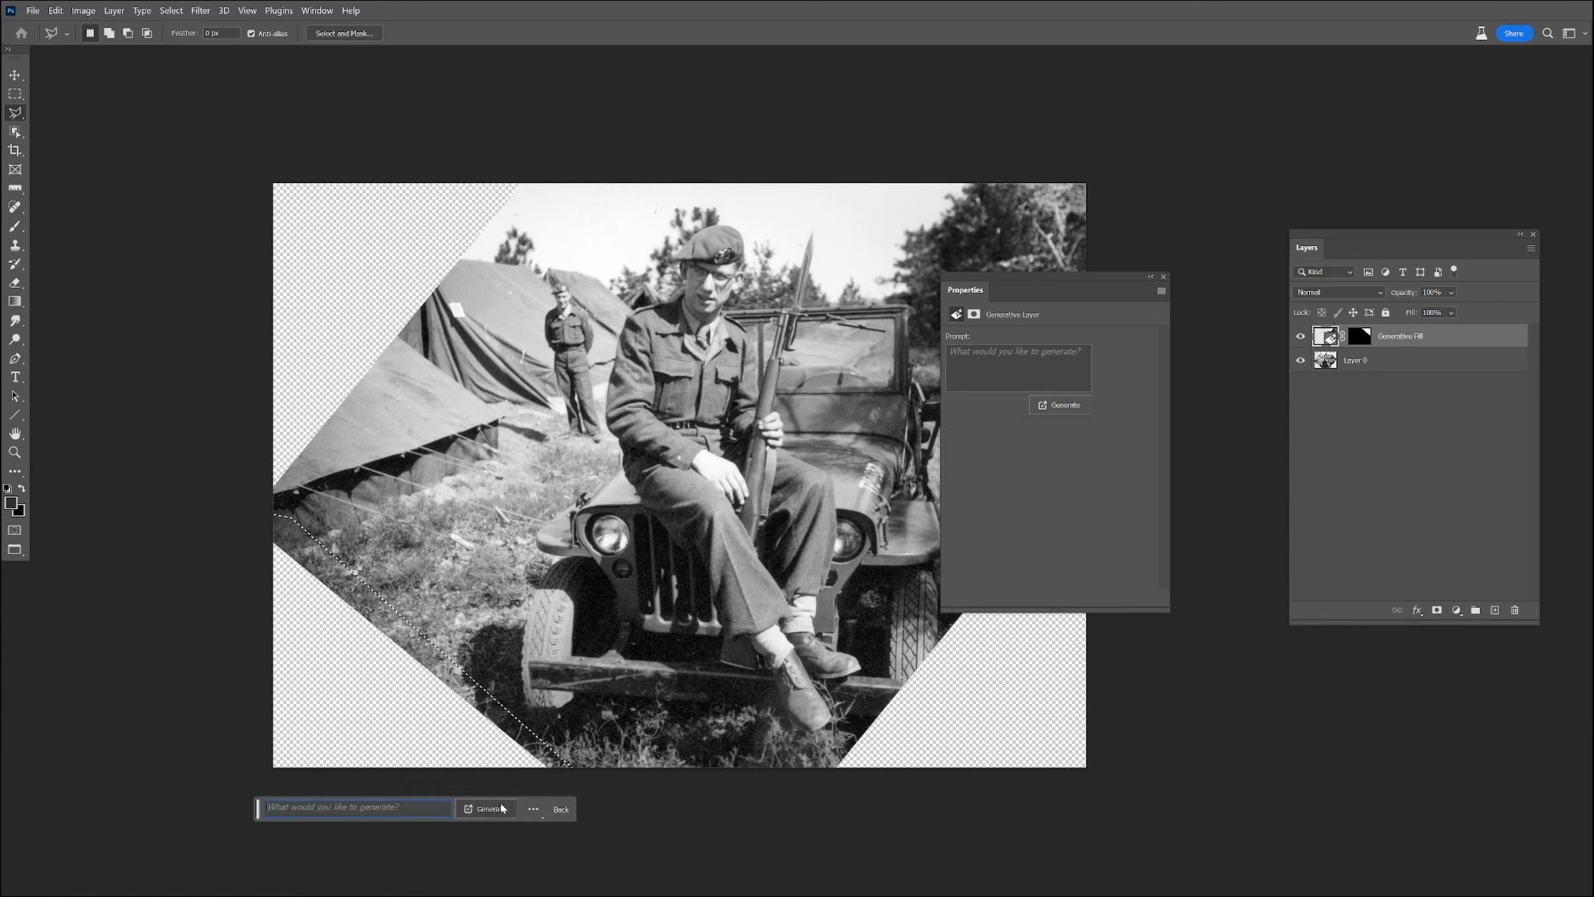
left_click(487, 809)
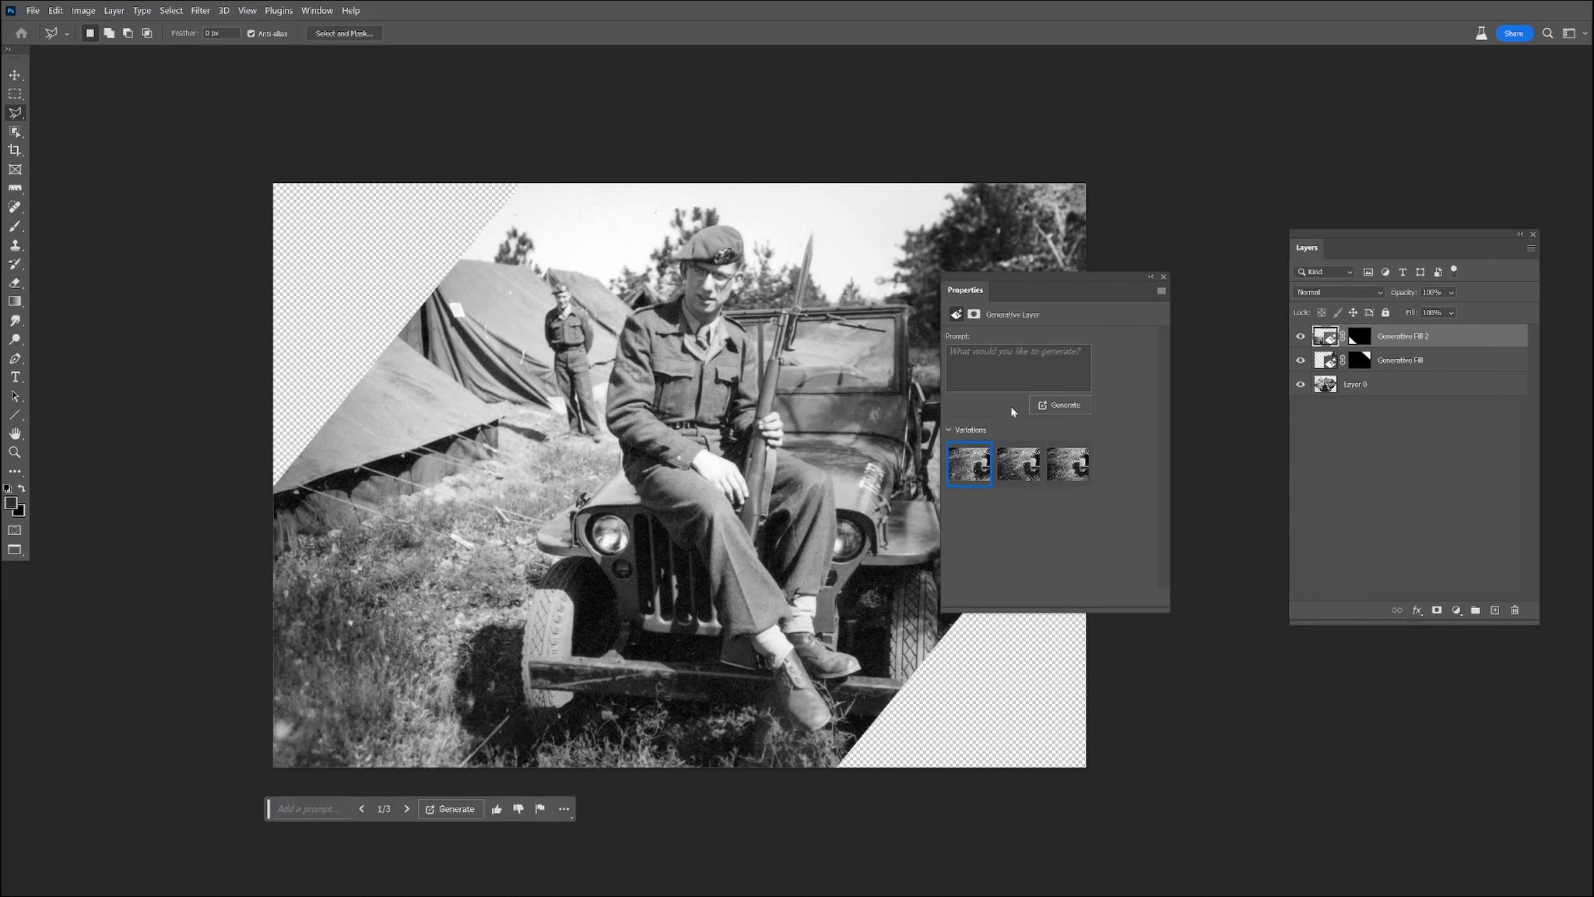
left_click(1008, 469)
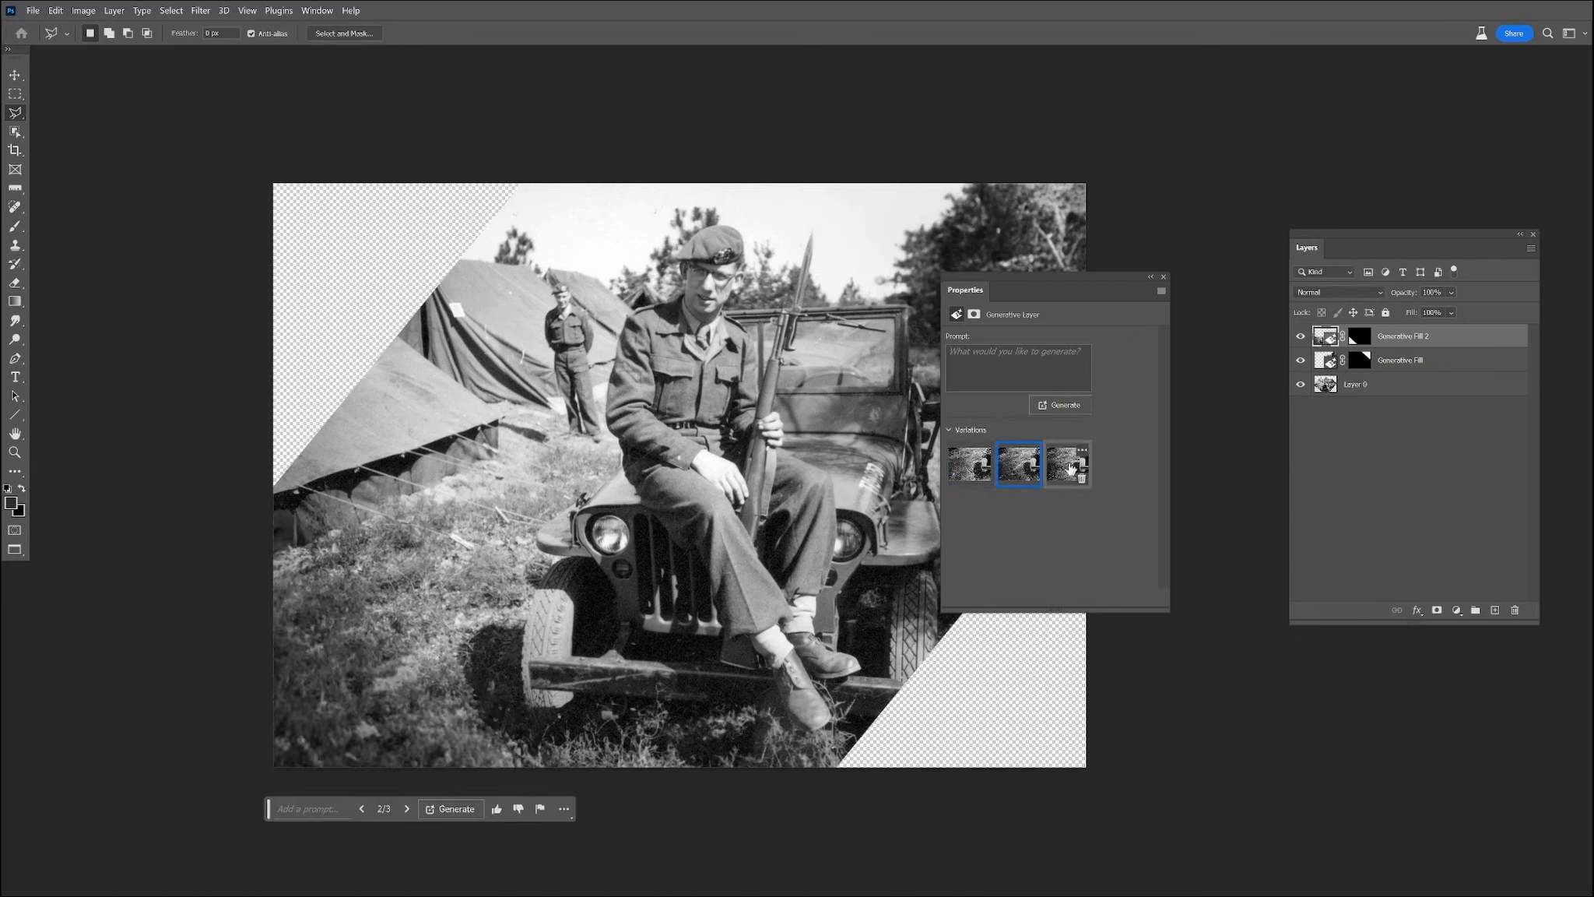
left_click(1073, 468)
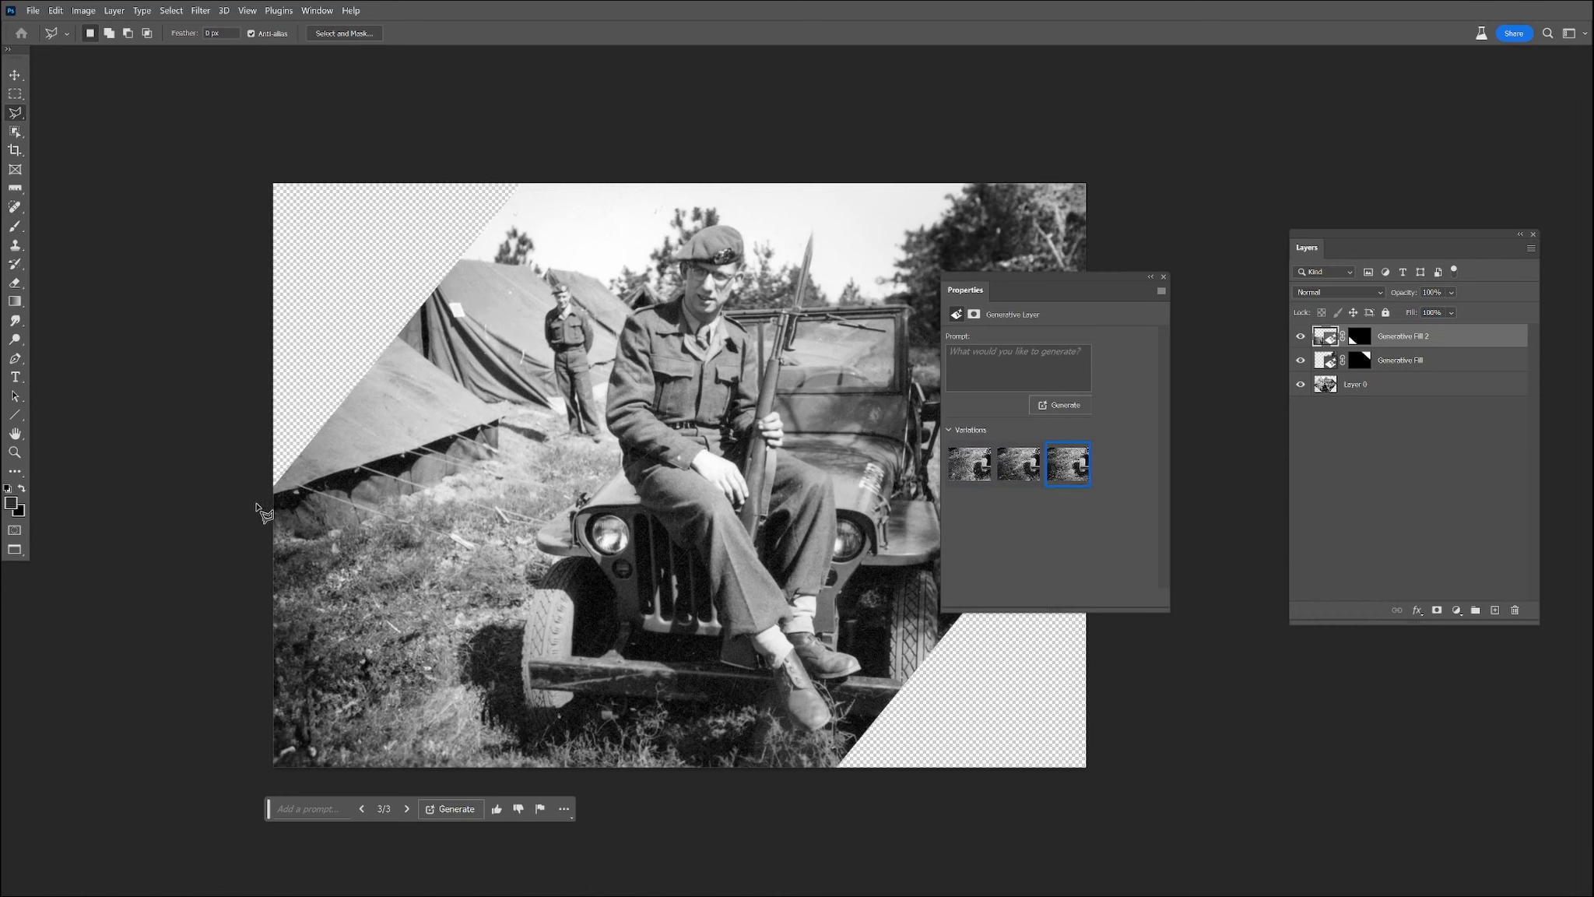
Step: Lasso the transparent upper-left corner, overlapping the slanted edge of the photo slightly
left_click(258, 503)
left_click(274, 500)
left_click(553, 179)
left_click(539, 162)
left_click(257, 163)
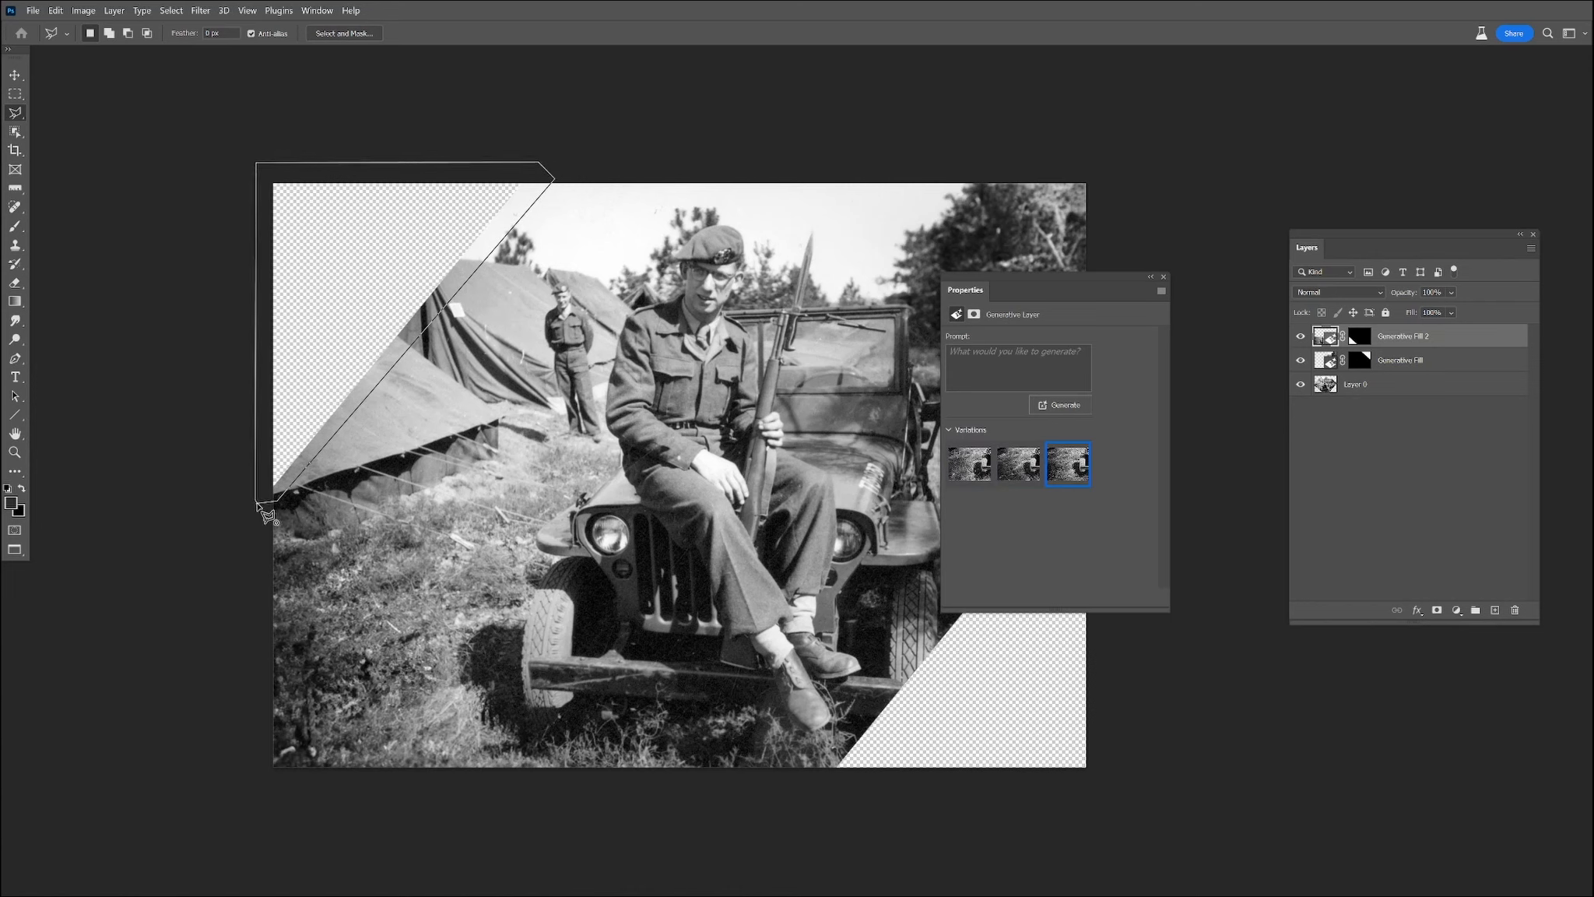
left_click(256, 504)
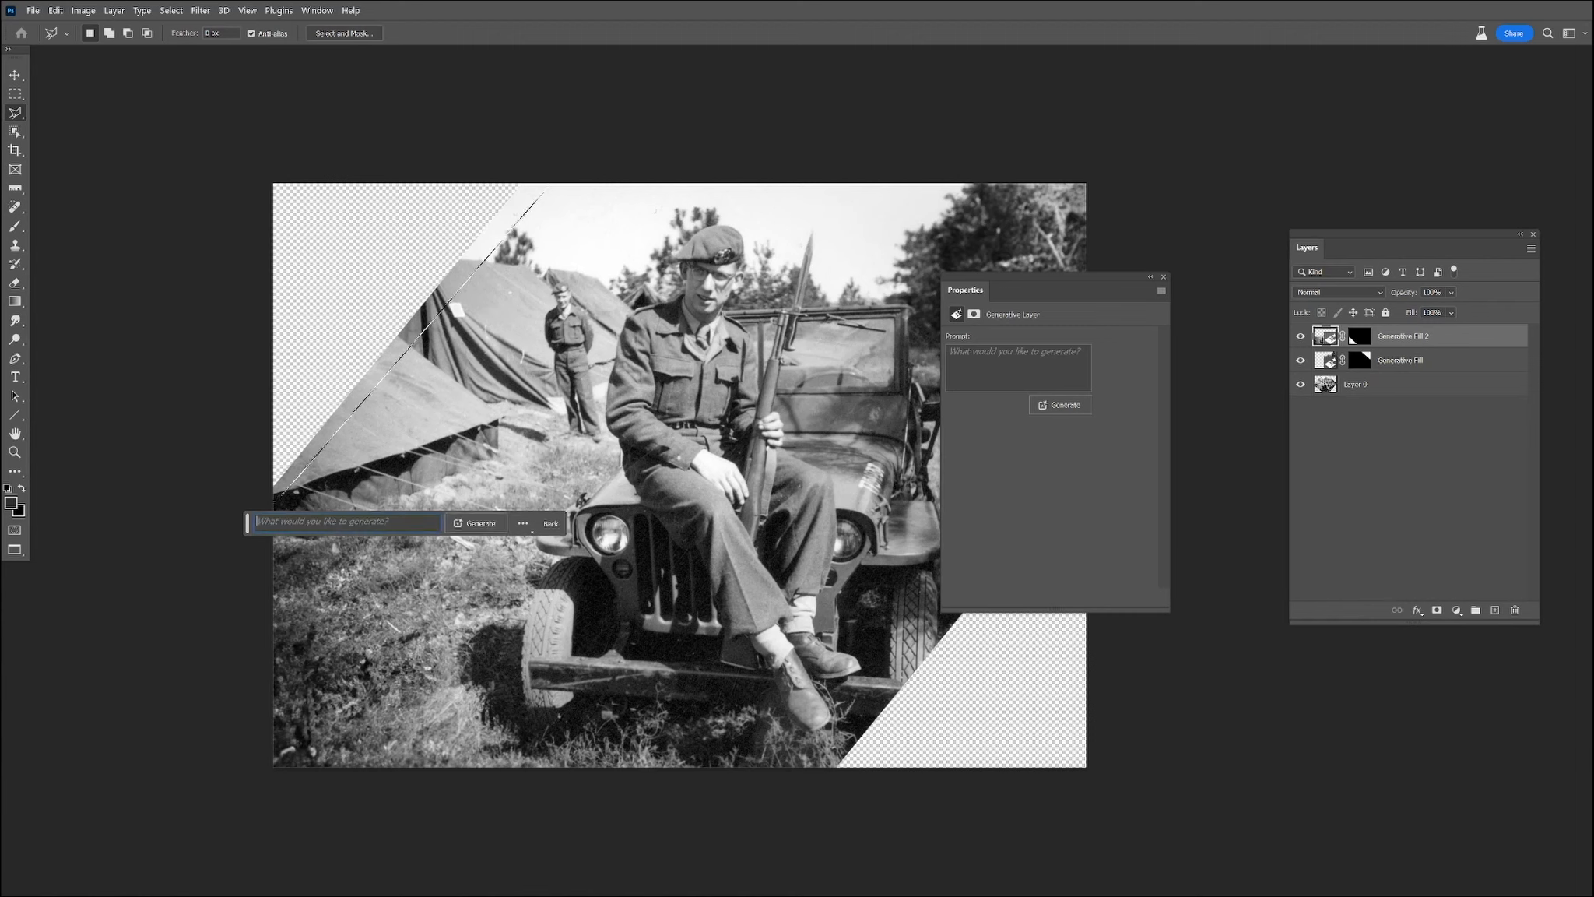
Step: Fill the upper-left corner with Generative Fill without a prompt, compare the variations and choose the third one
left_click(484, 529)
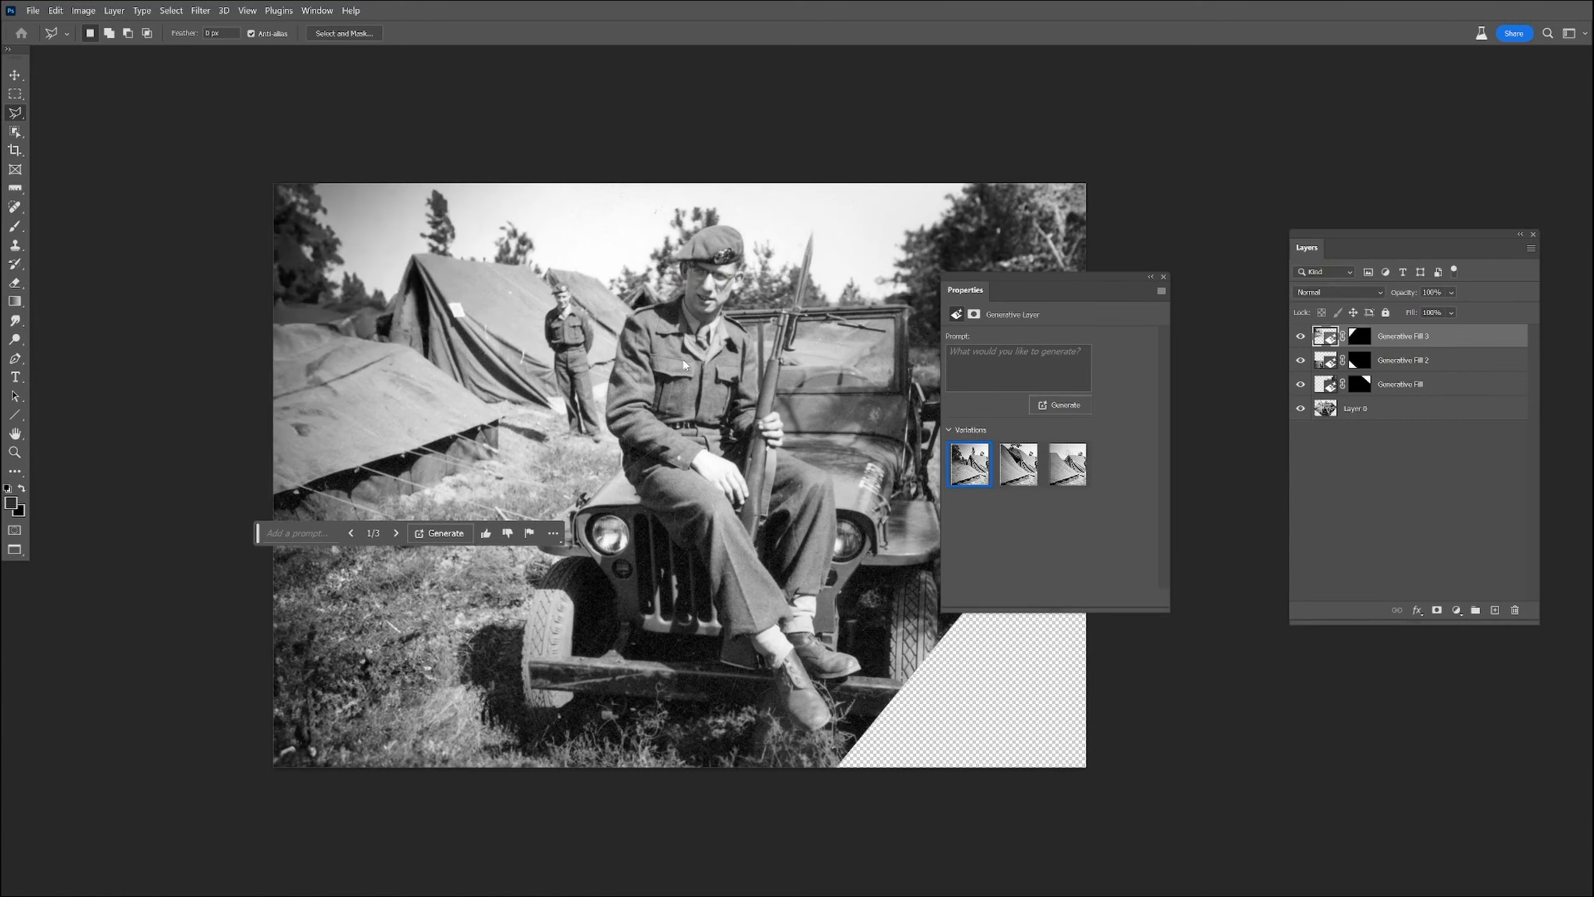
left_click(1015, 461)
left_click(1071, 475)
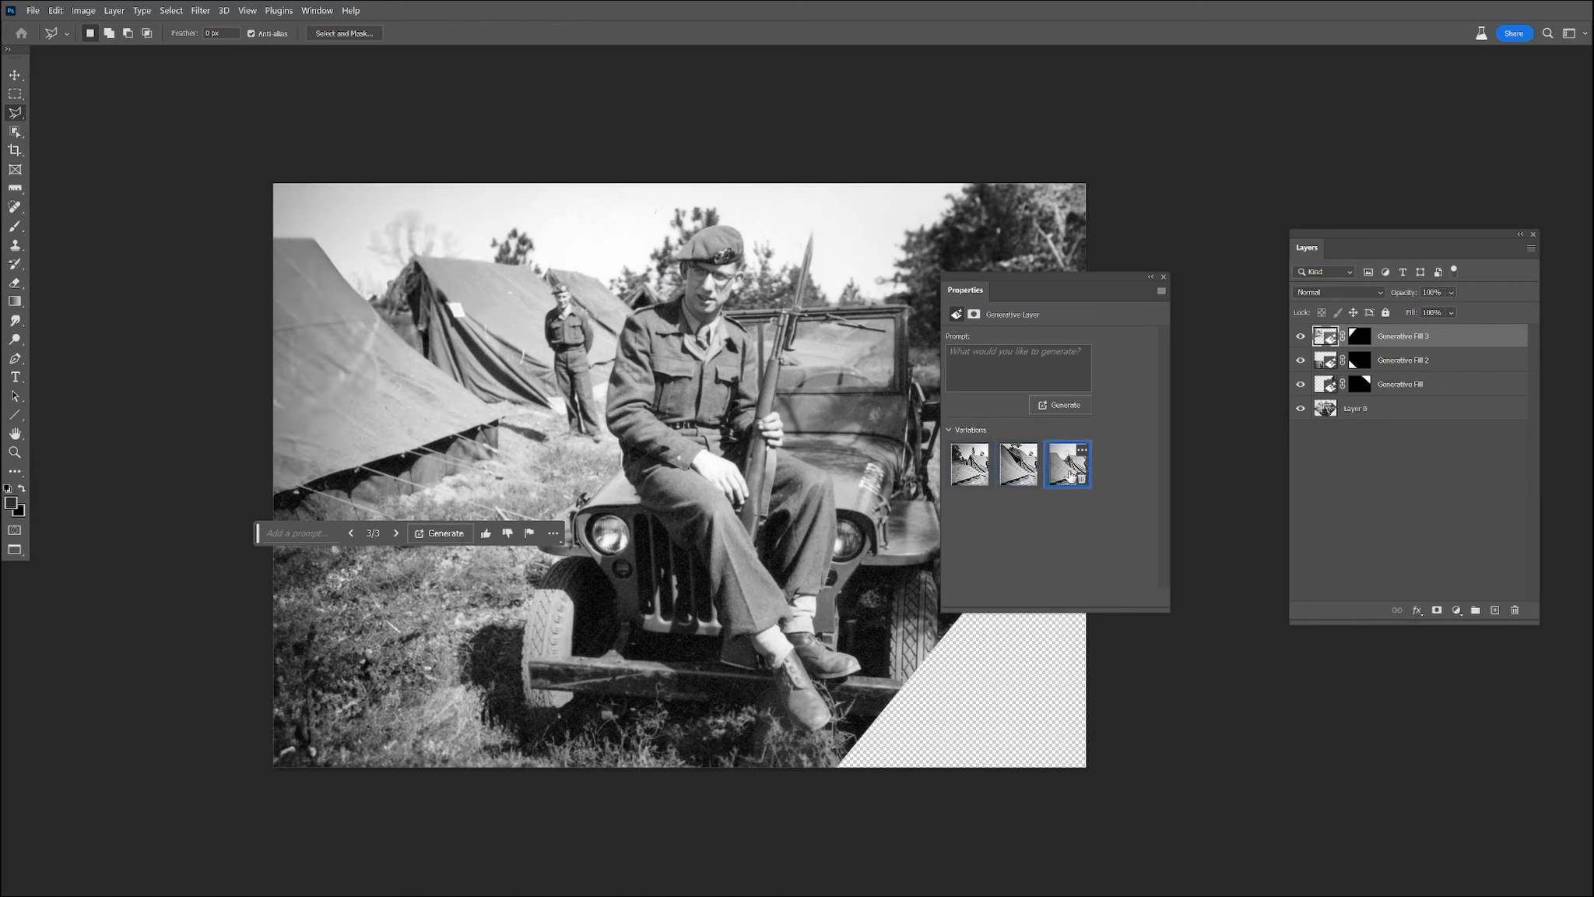
left_click(1028, 473)
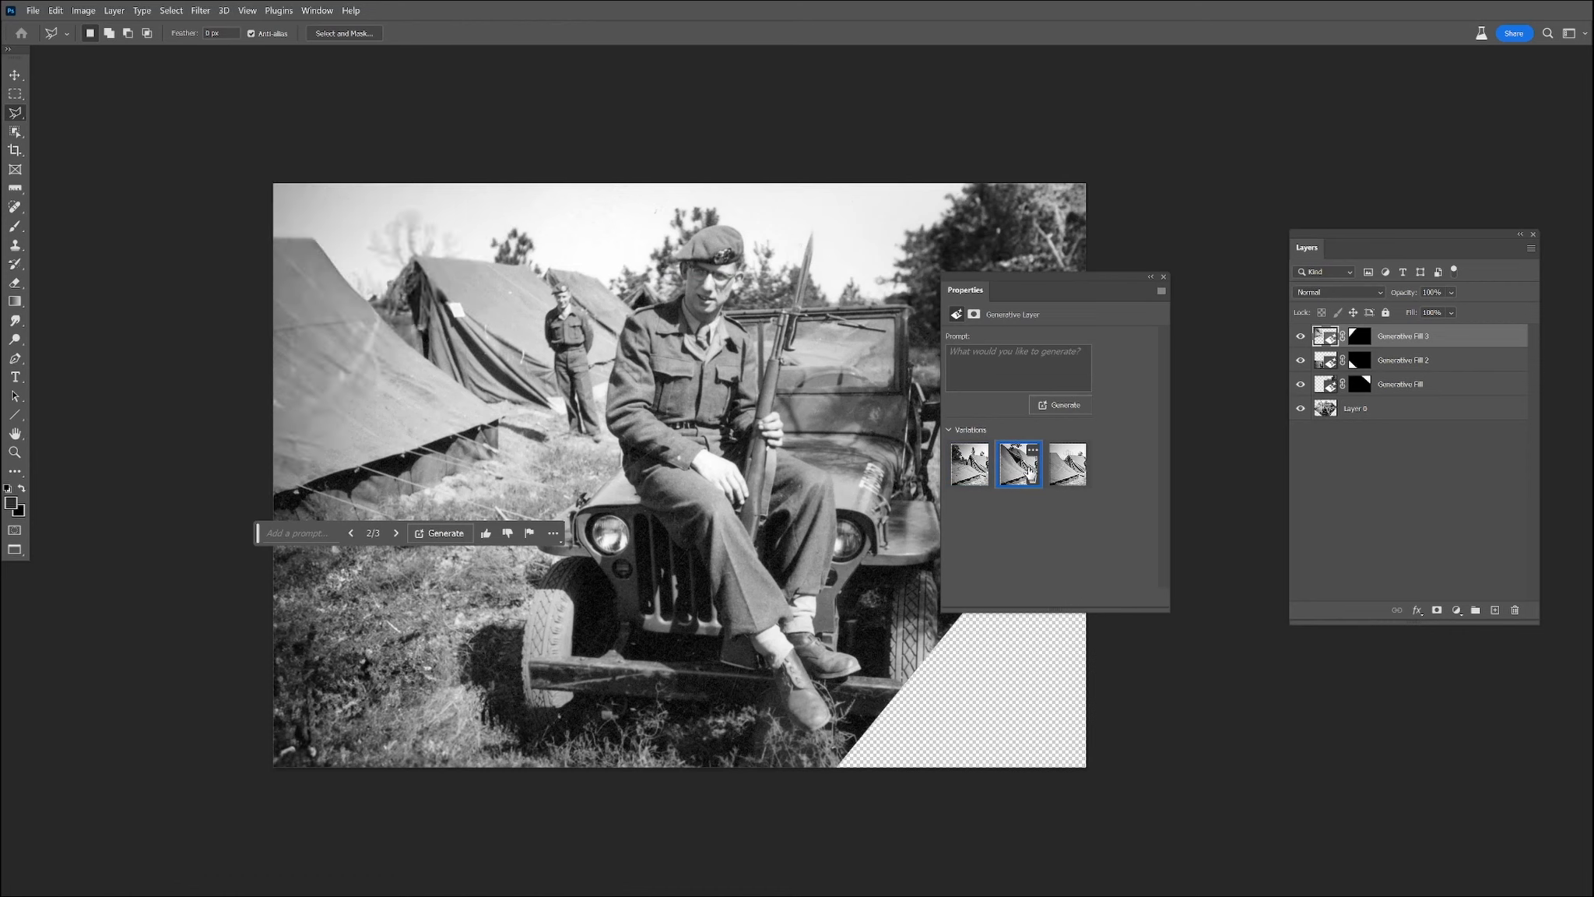
left_click(1070, 473)
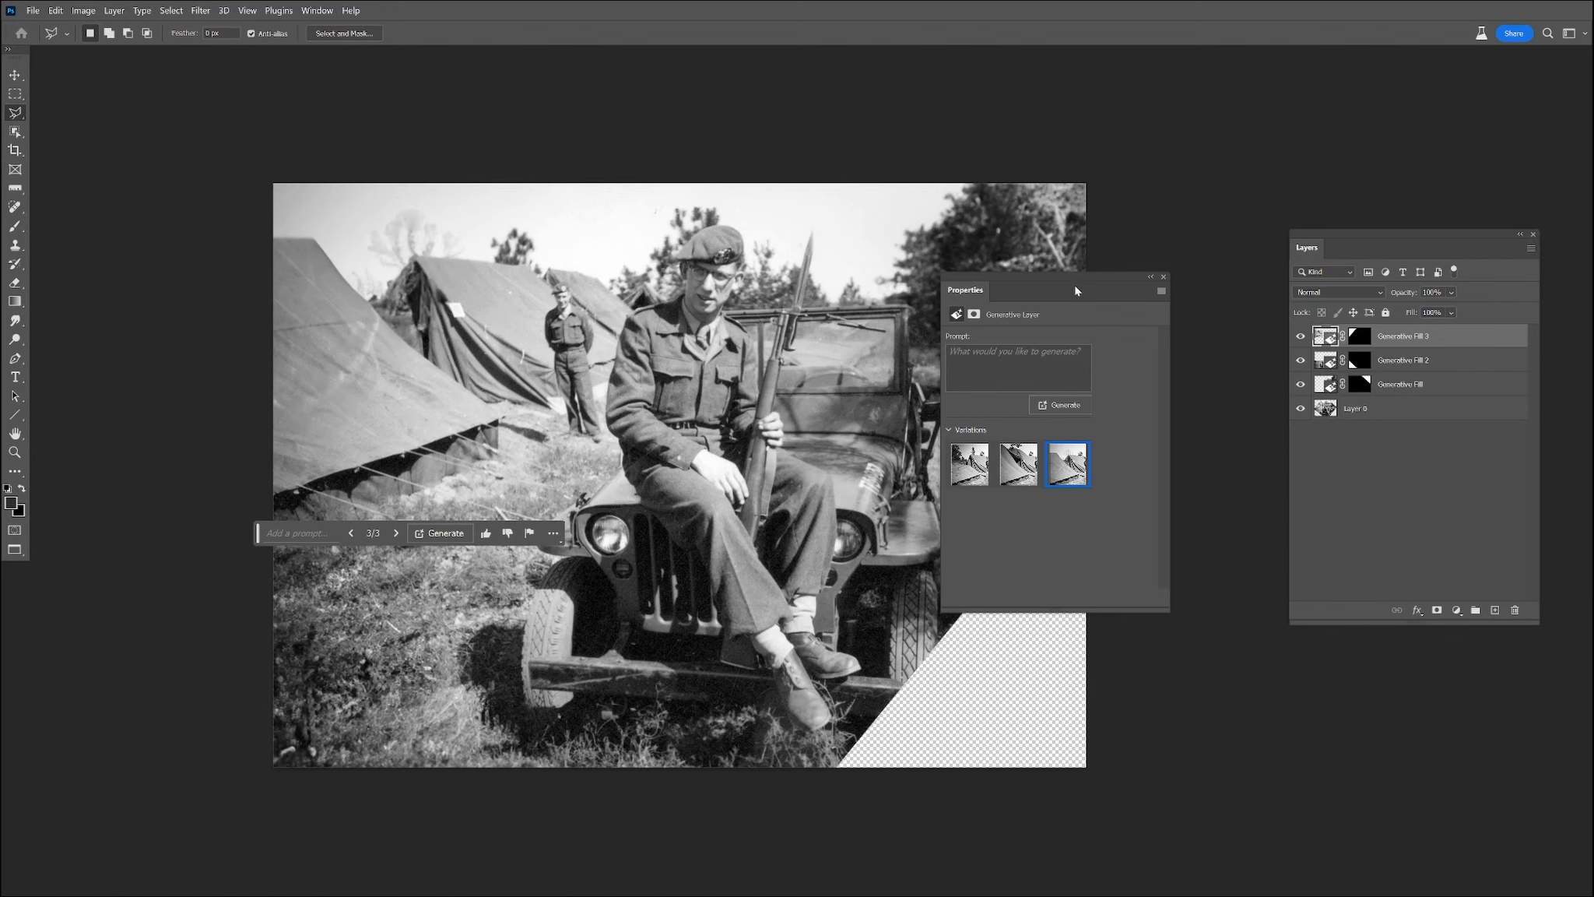
Step: Move the Properties panel clear of the lower-right corner and lasso that transparent area, slightly overlapping the photo's edge
left_click_drag(1075, 290, 356, 265)
left_click(1102, 417)
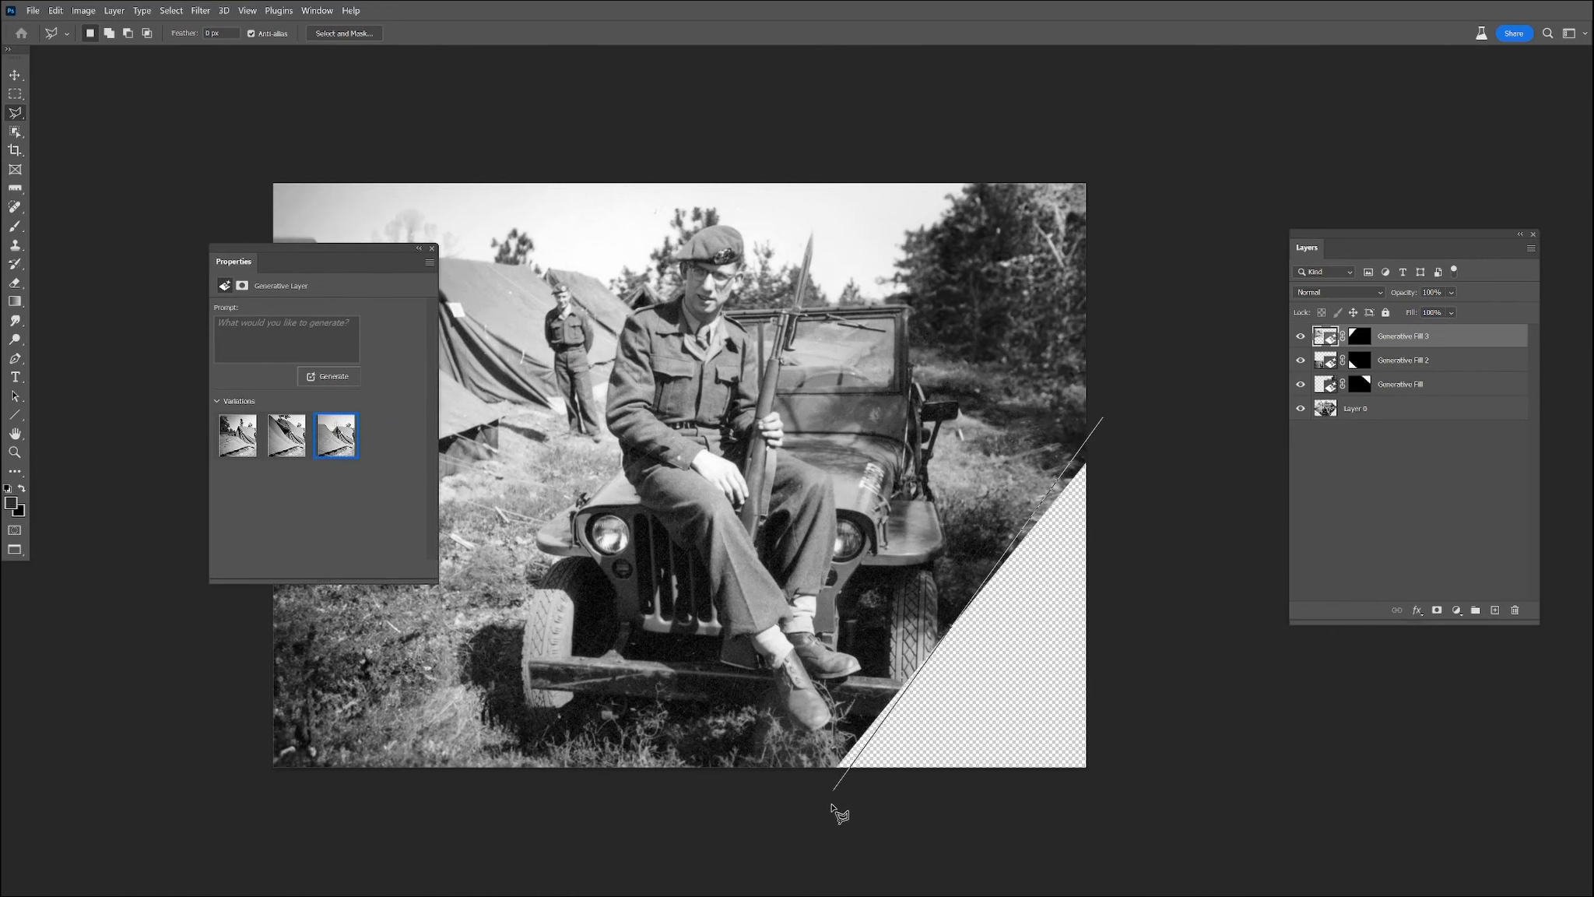
left_click(1128, 787)
left_click(1102, 419)
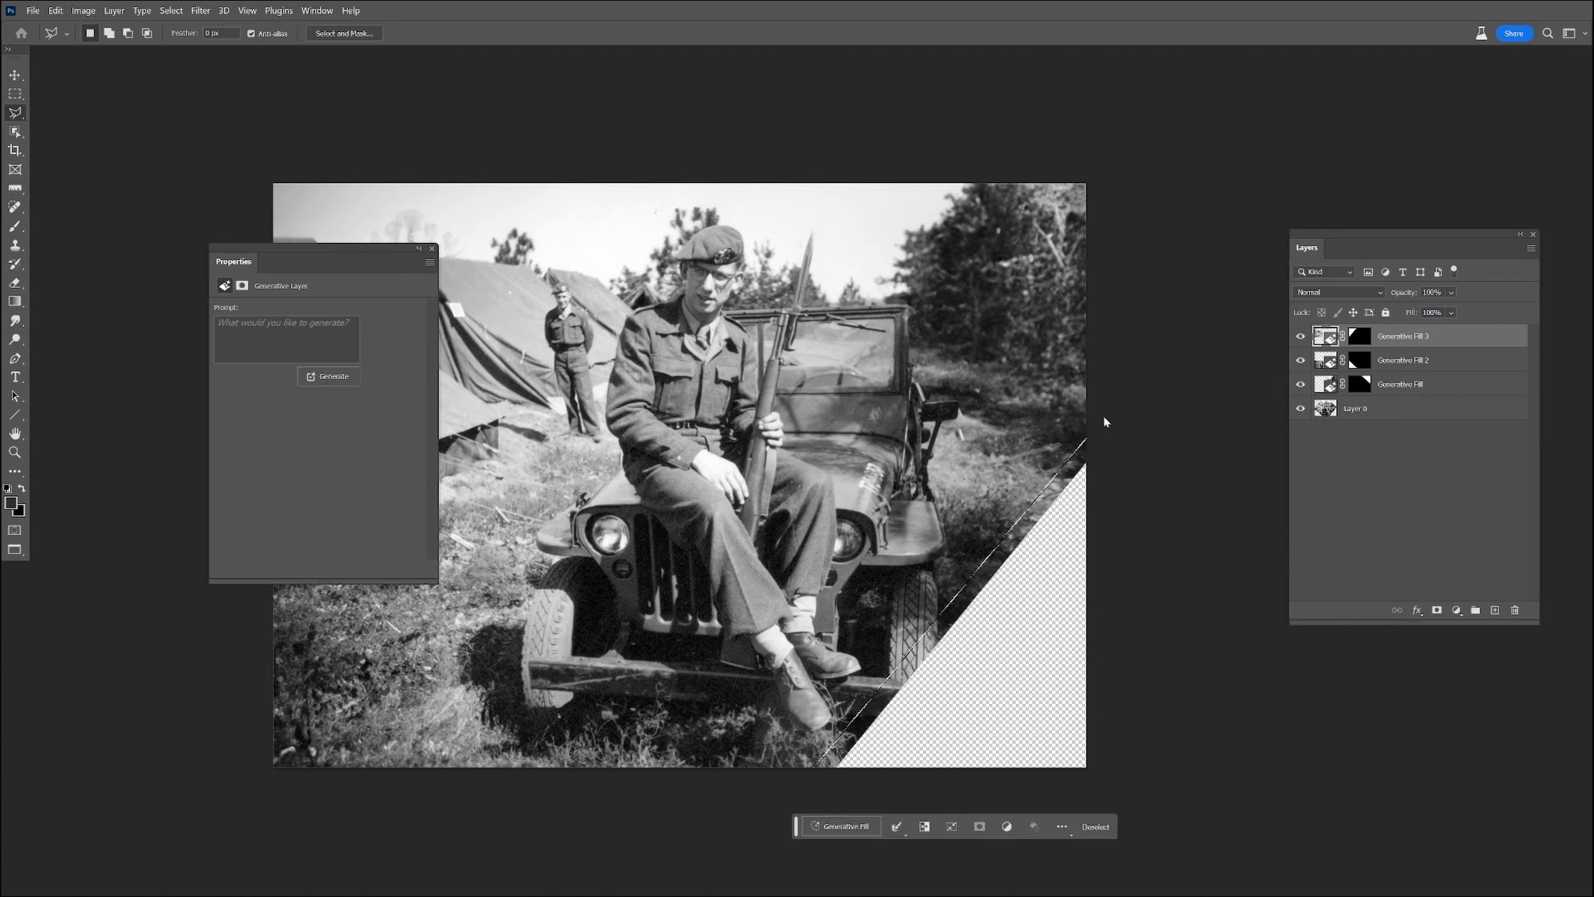
Step: Fill the lower-right corner with Generative Fill without a prompt, compare the three variations and choose the first one
left_click(322, 378)
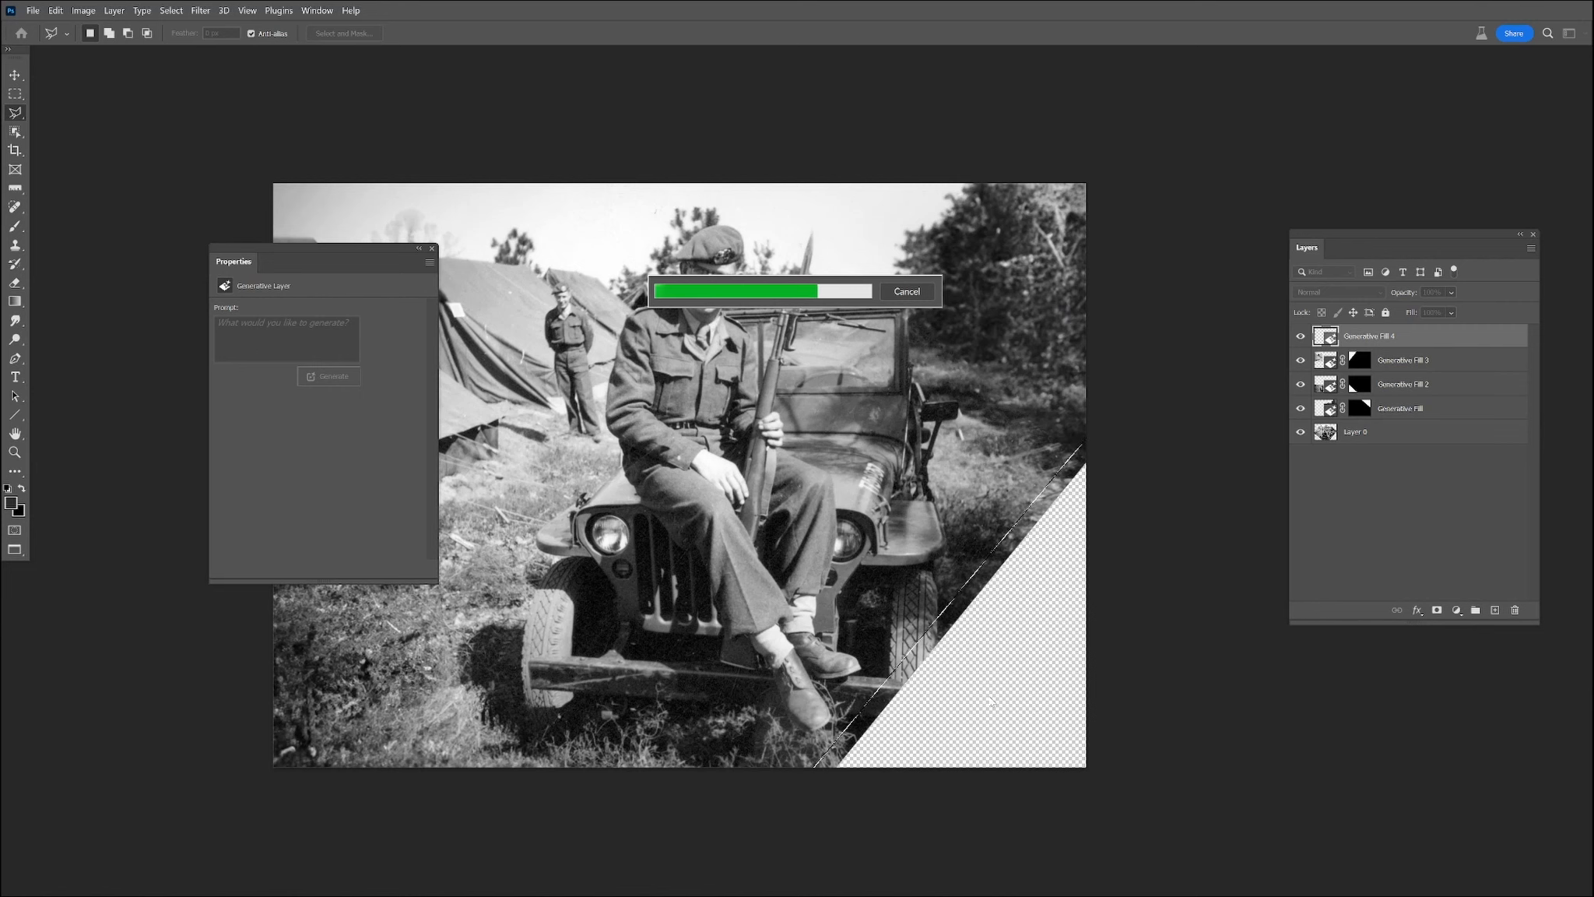
scroll(953, 743, "up", 5)
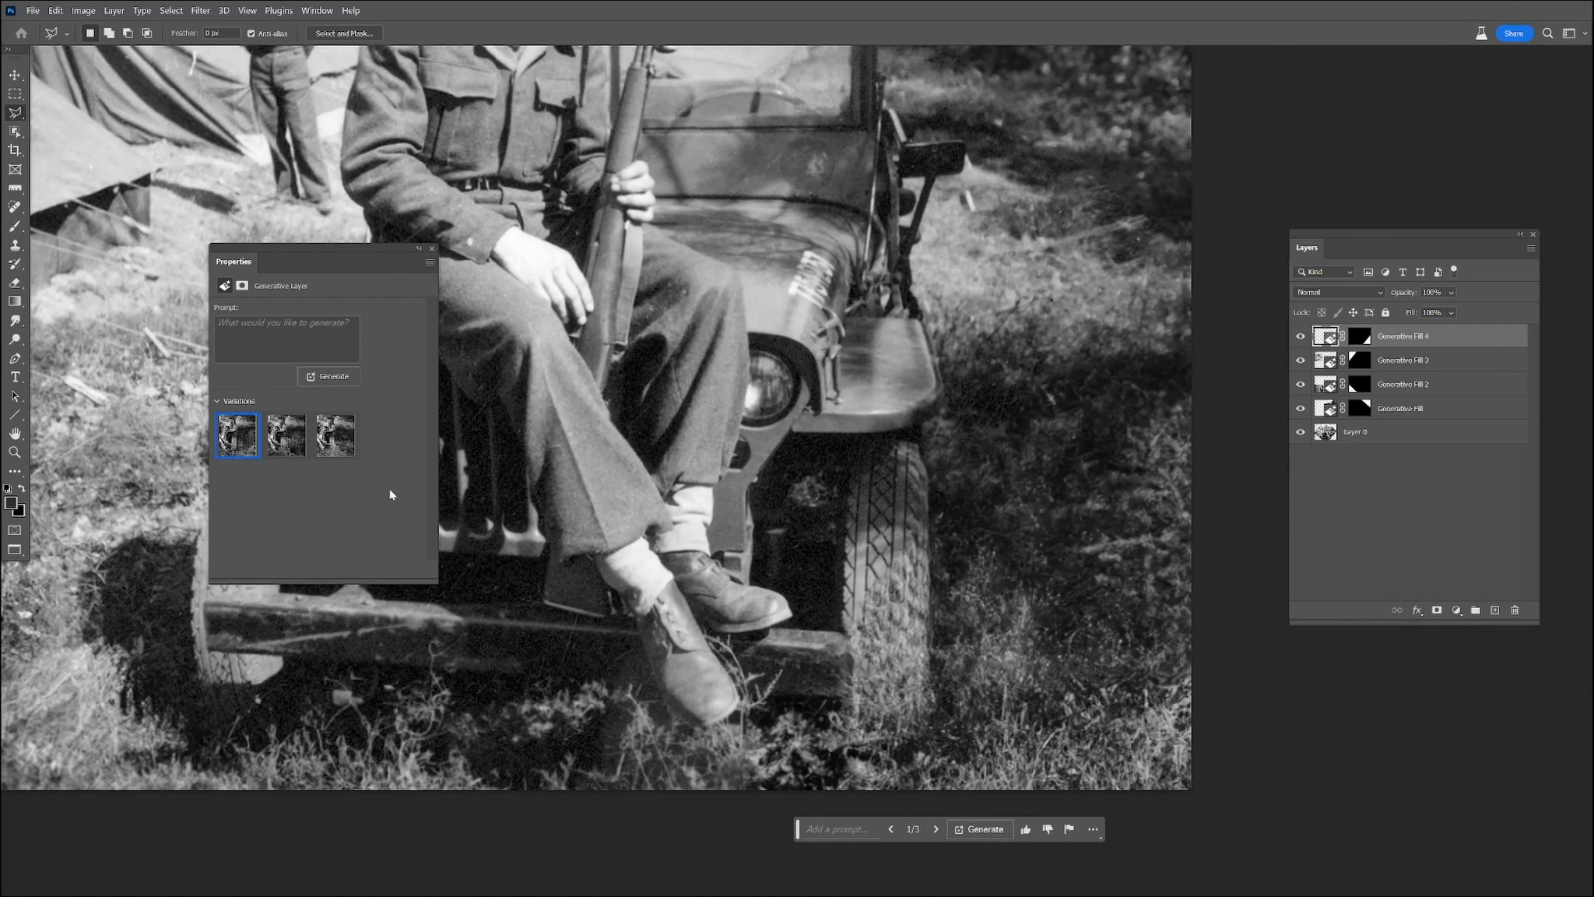
left_click(294, 452)
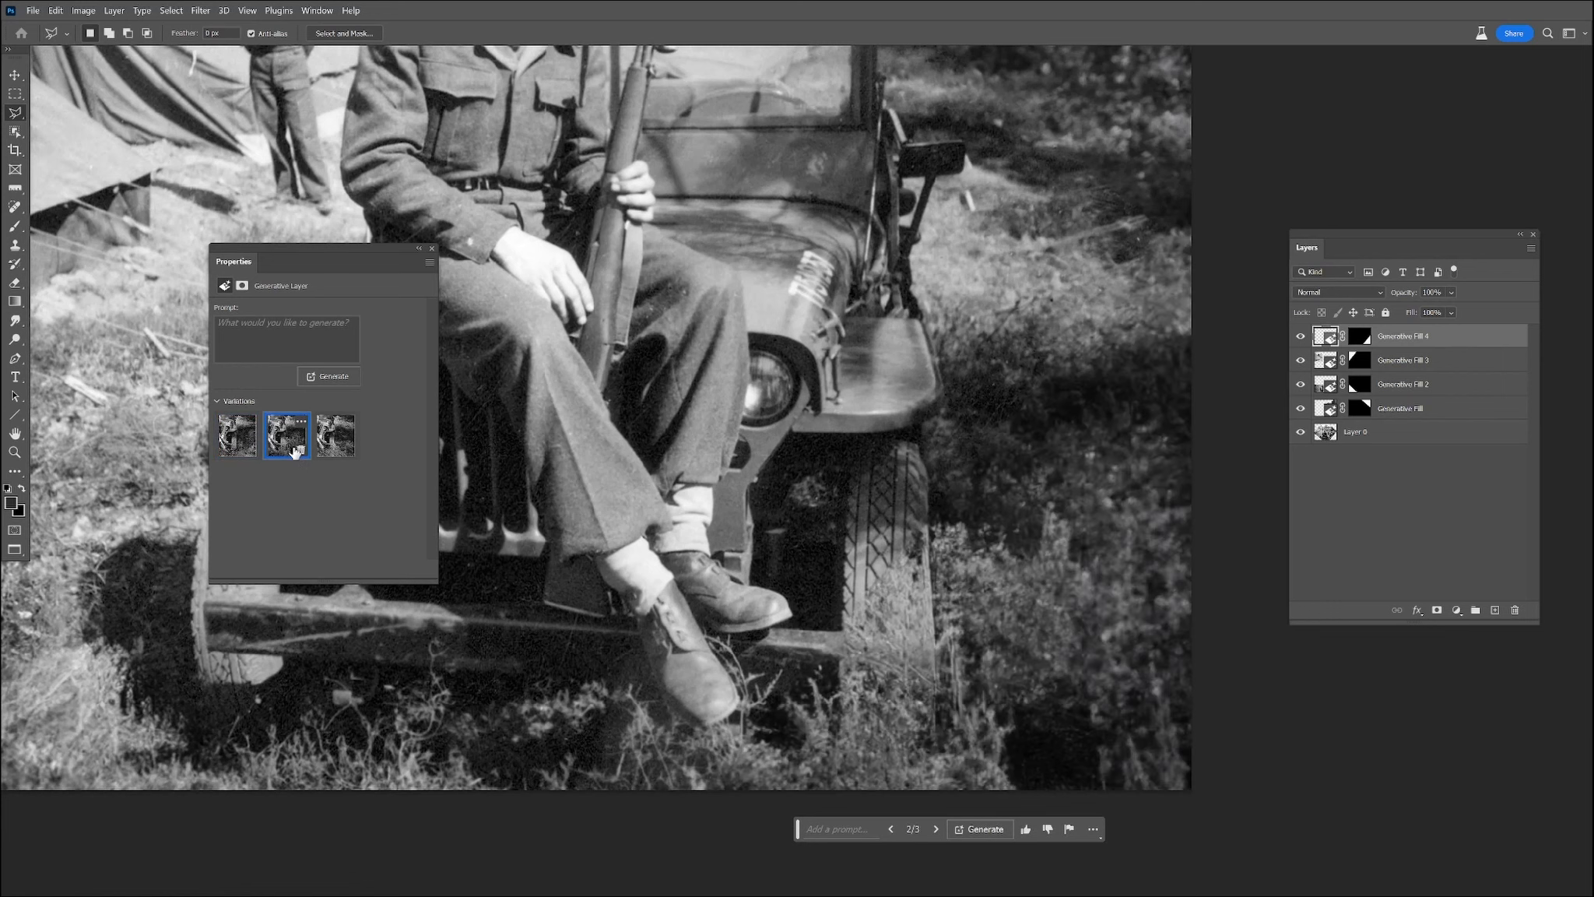
left_click(347, 446)
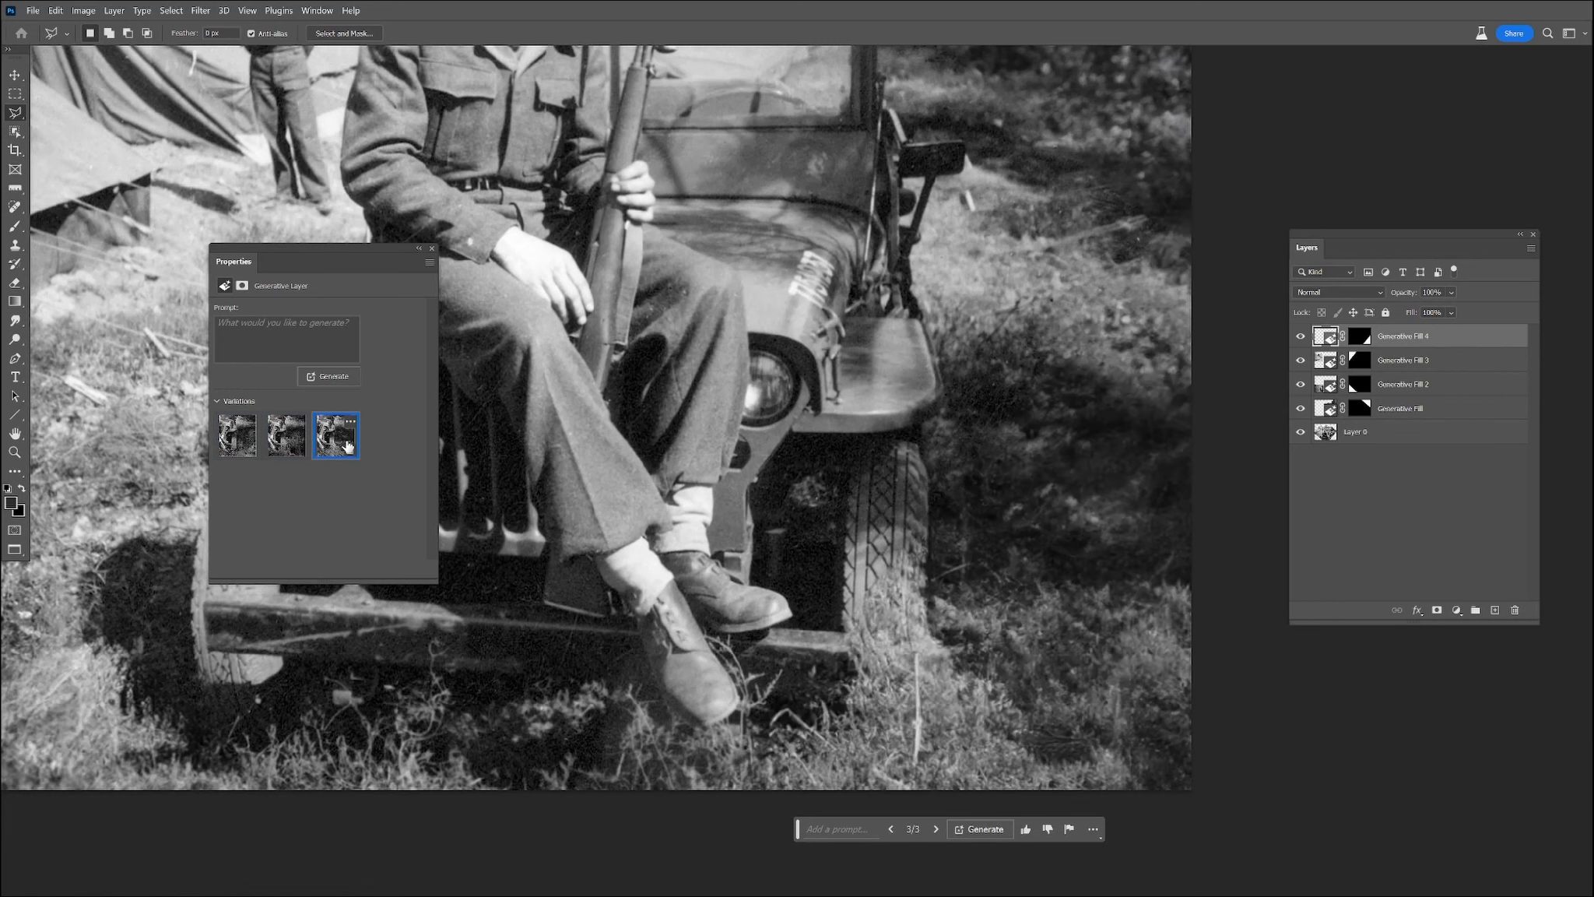
left_click(285, 445)
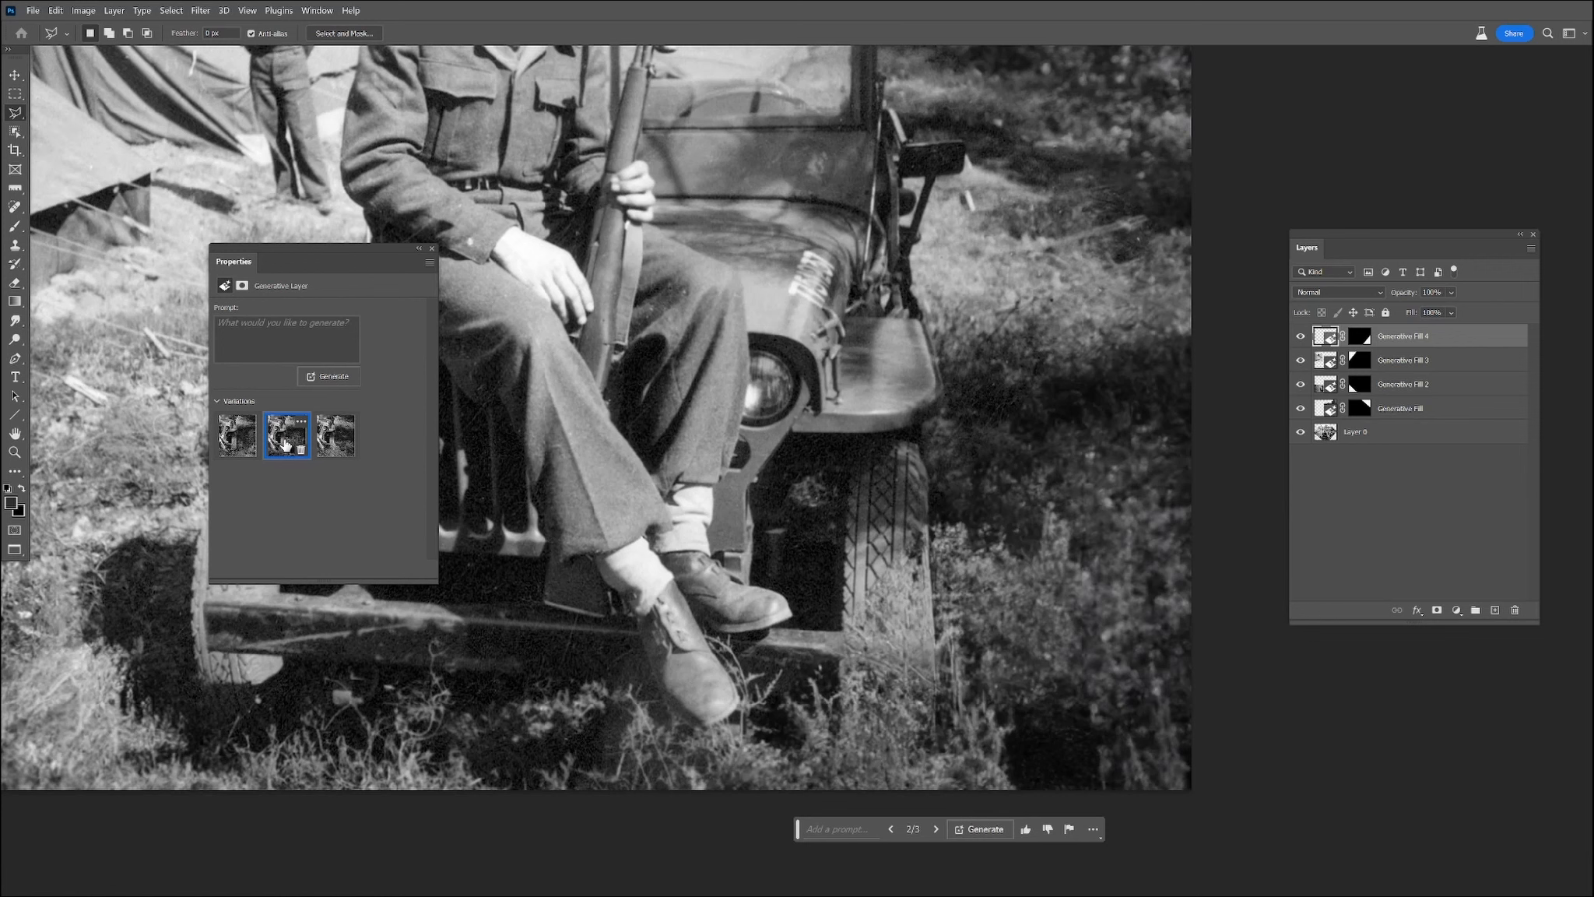
left_click(252, 442)
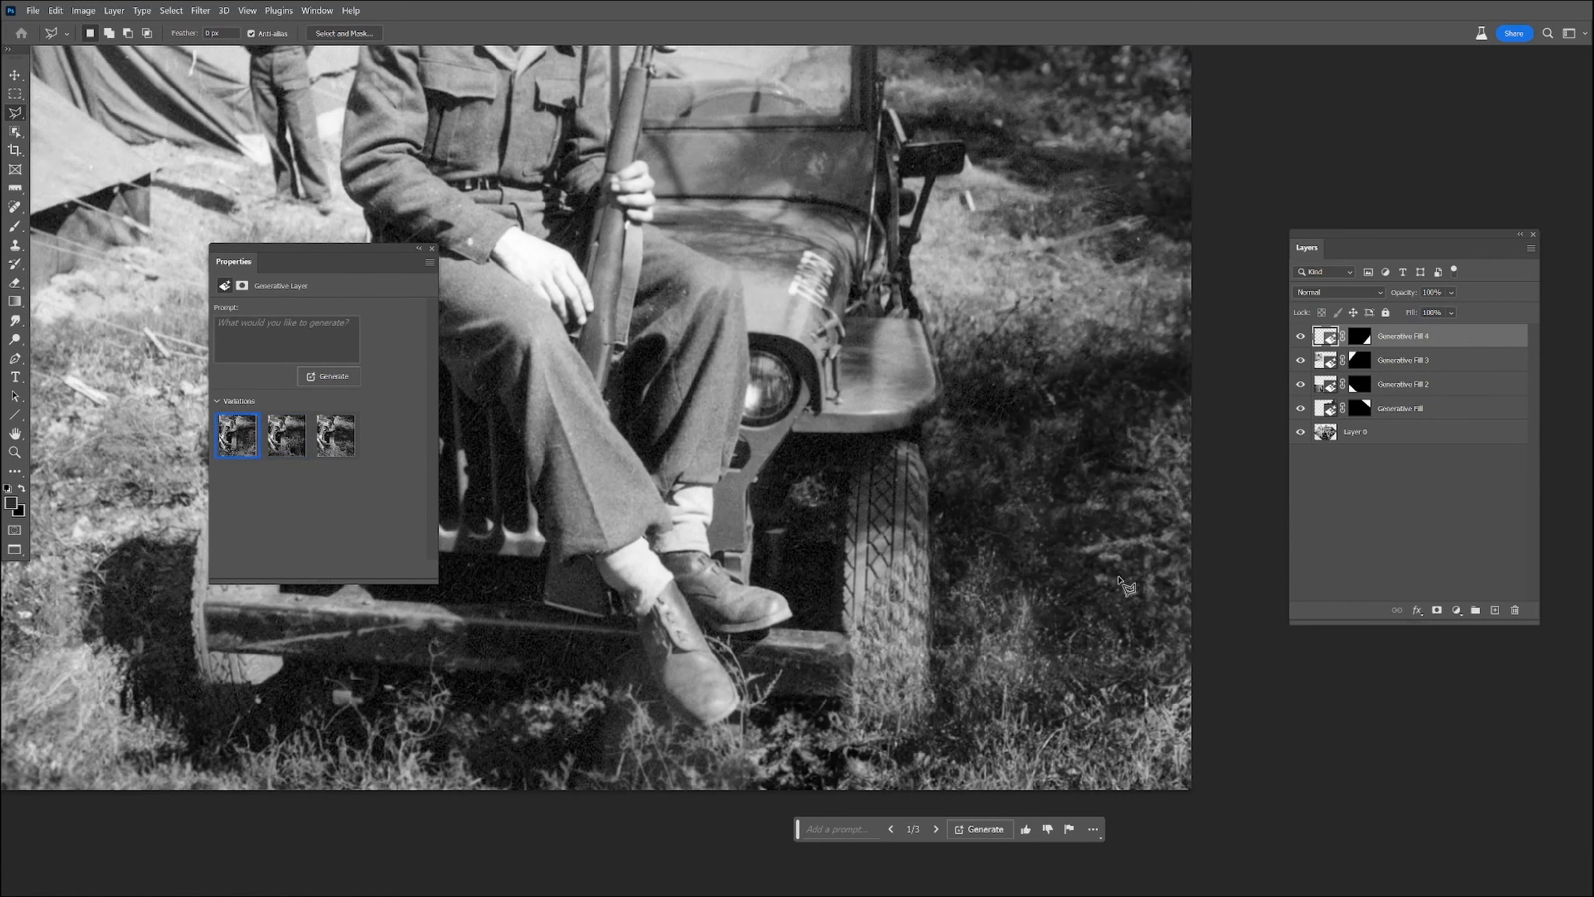
left_click(335, 444)
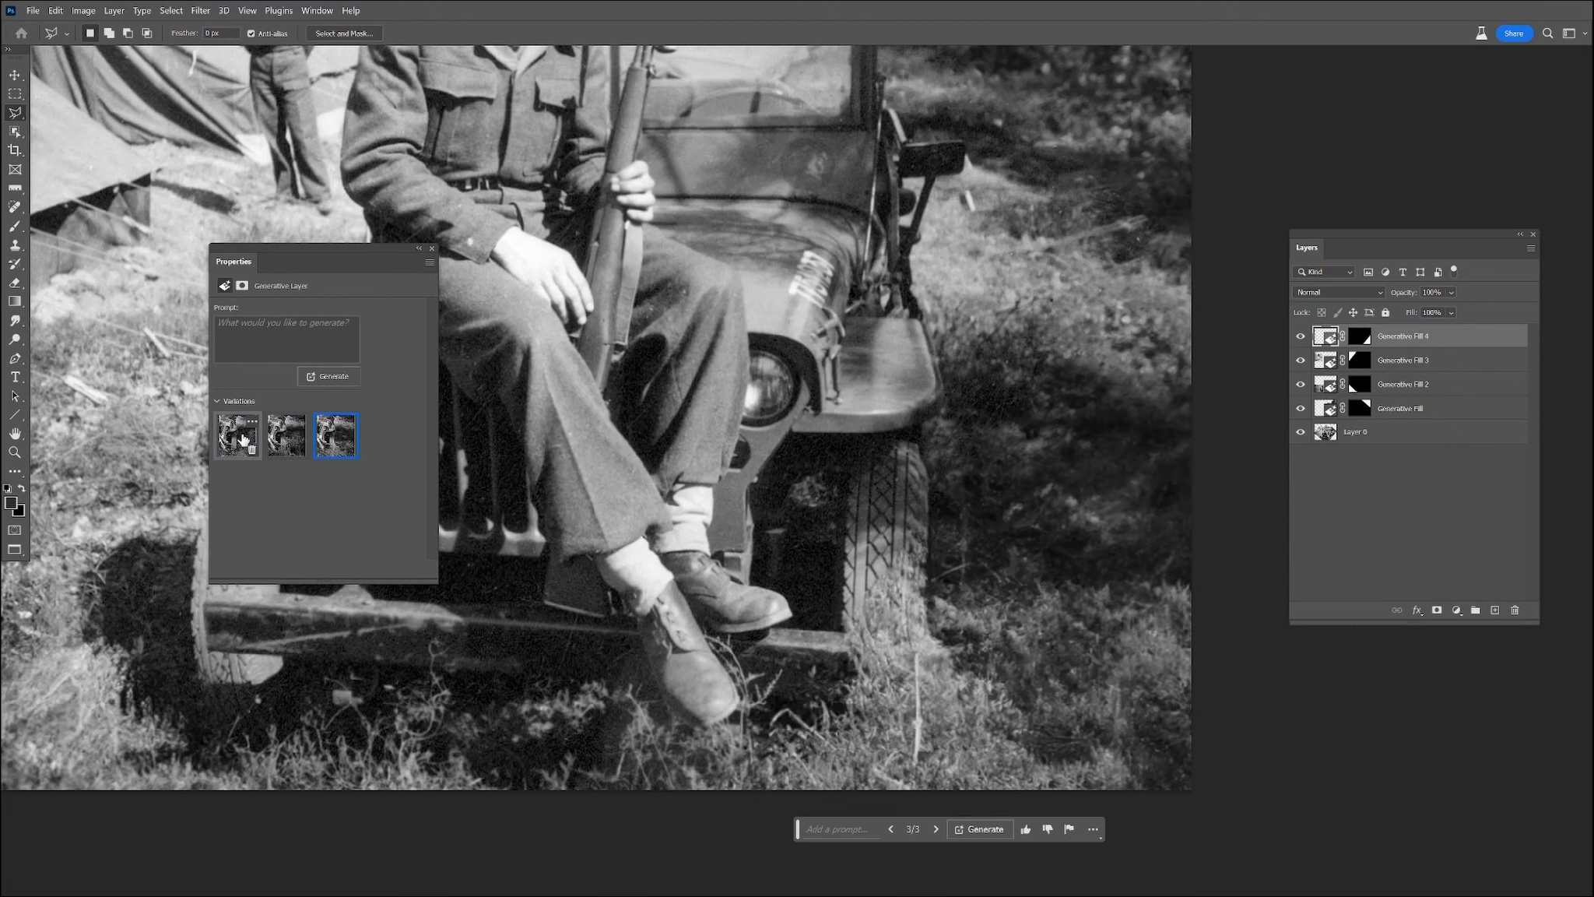
left_click(239, 439)
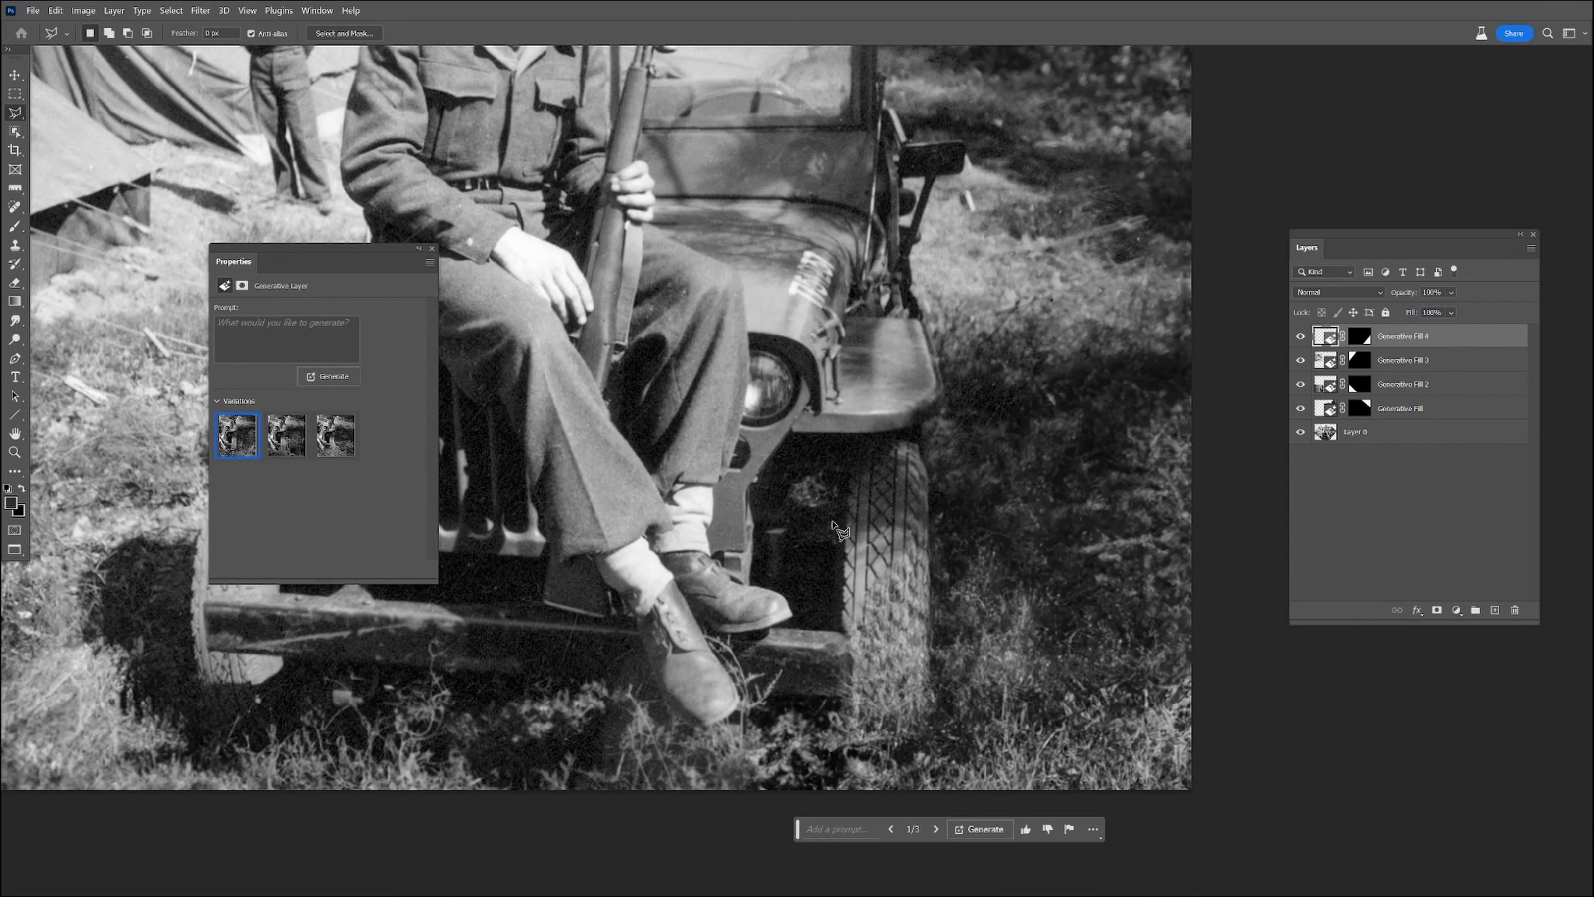
Step: Lasso the lower part of the jeep's right-hand front tyre together with the adjoining bumper end and grass
left_click(838, 577)
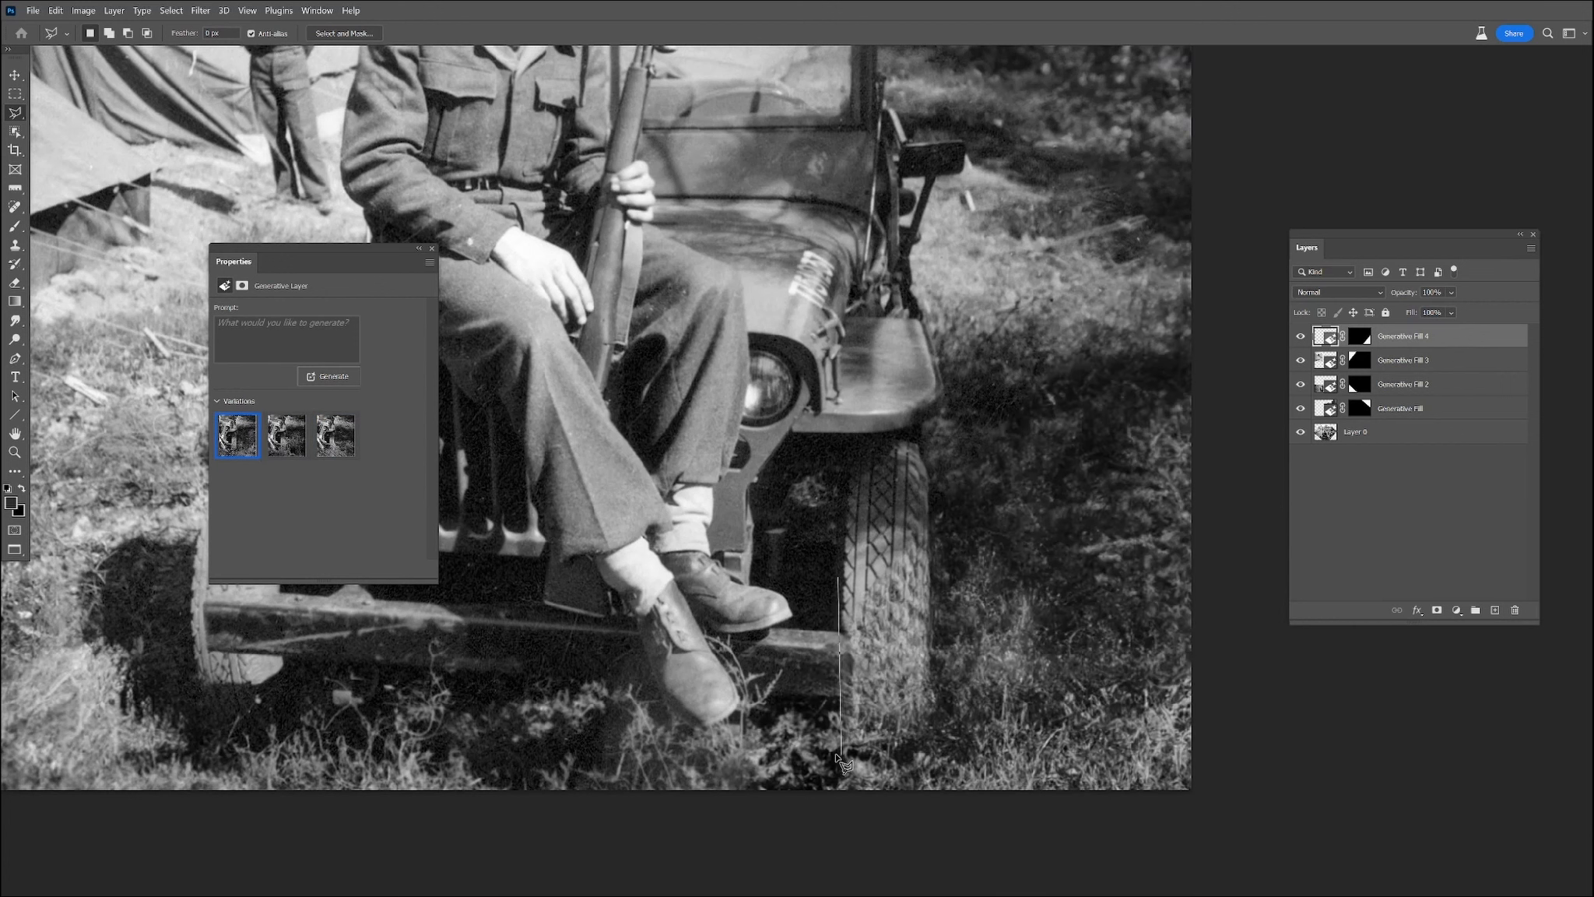
left_click(824, 749)
left_click(969, 753)
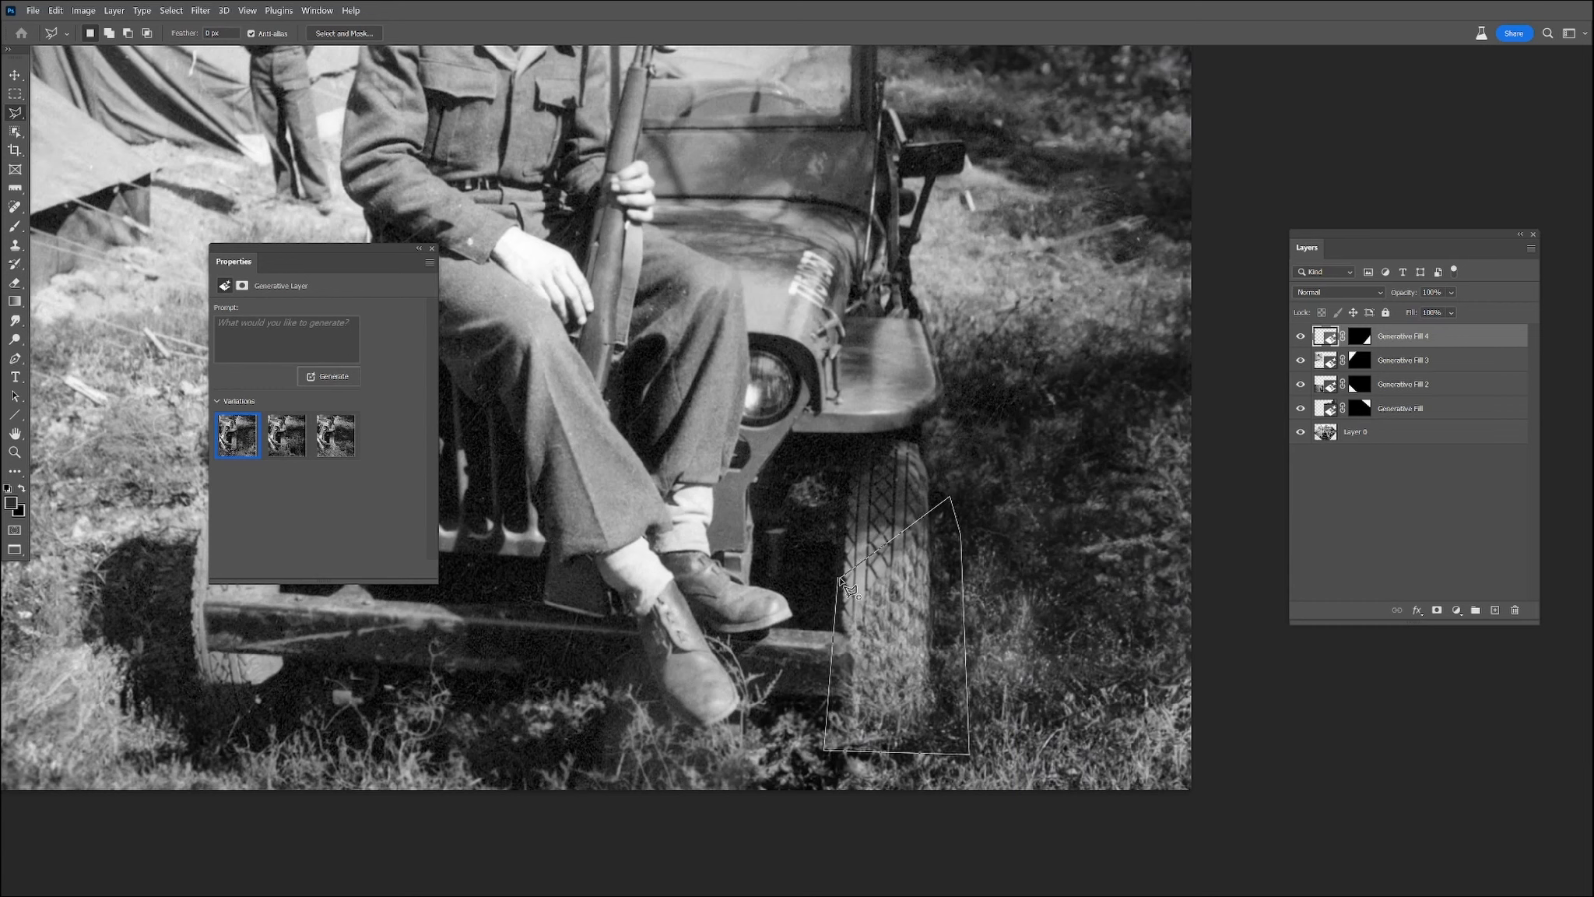
left_click(840, 579)
Step: Regenerate the selected tyre and bumper area without a prompt, choose the second variation, and move the Properties panel off the photo
left_click(333, 377)
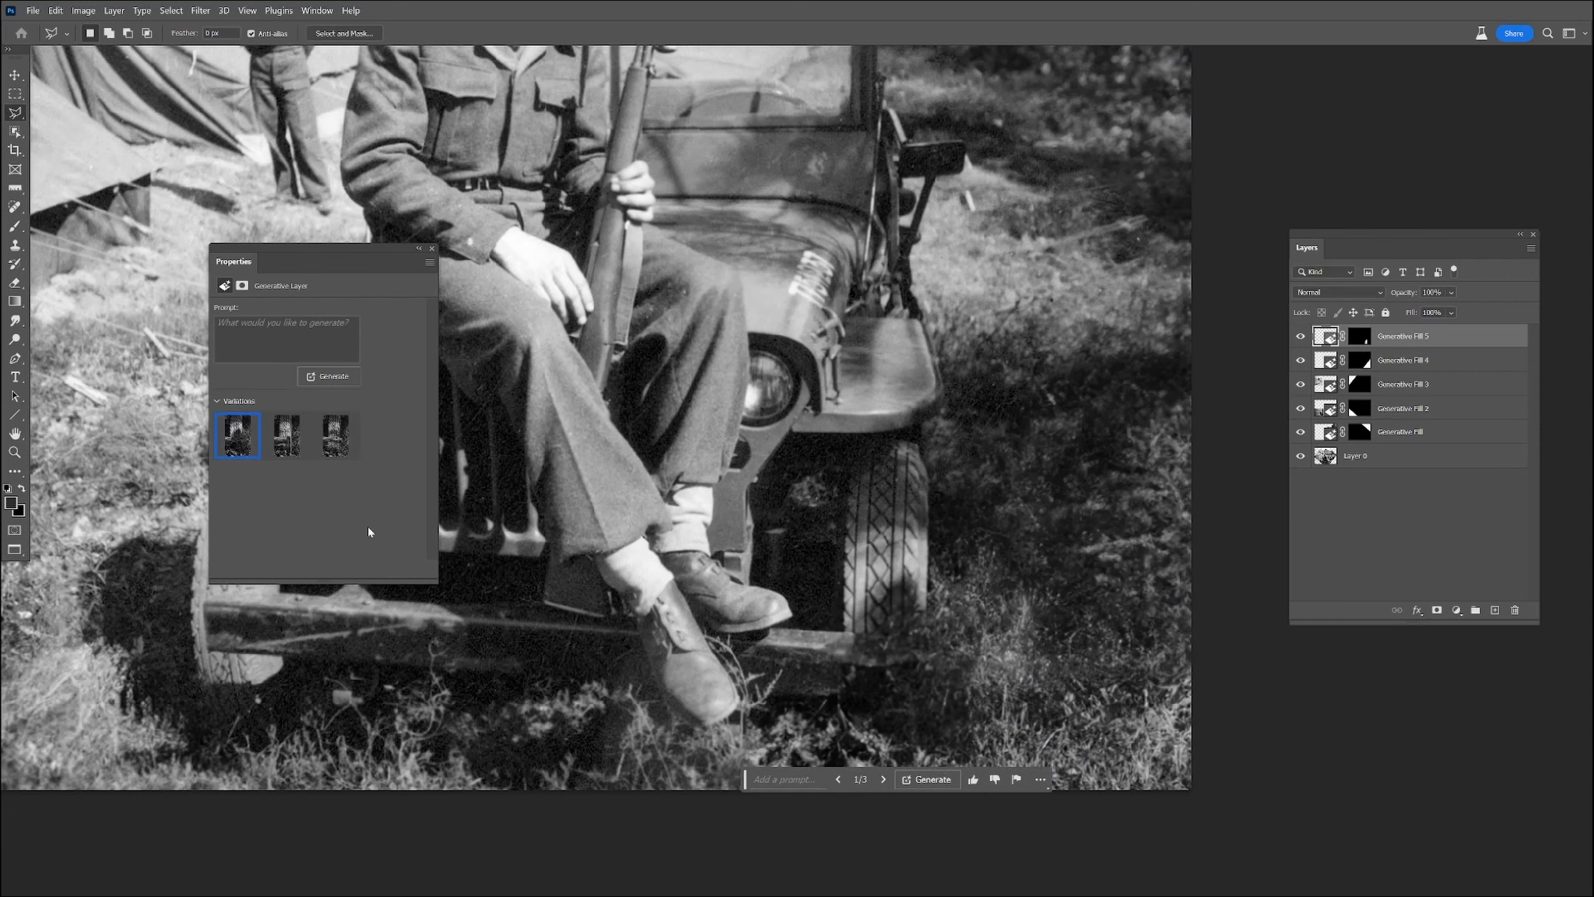
left_click(287, 441)
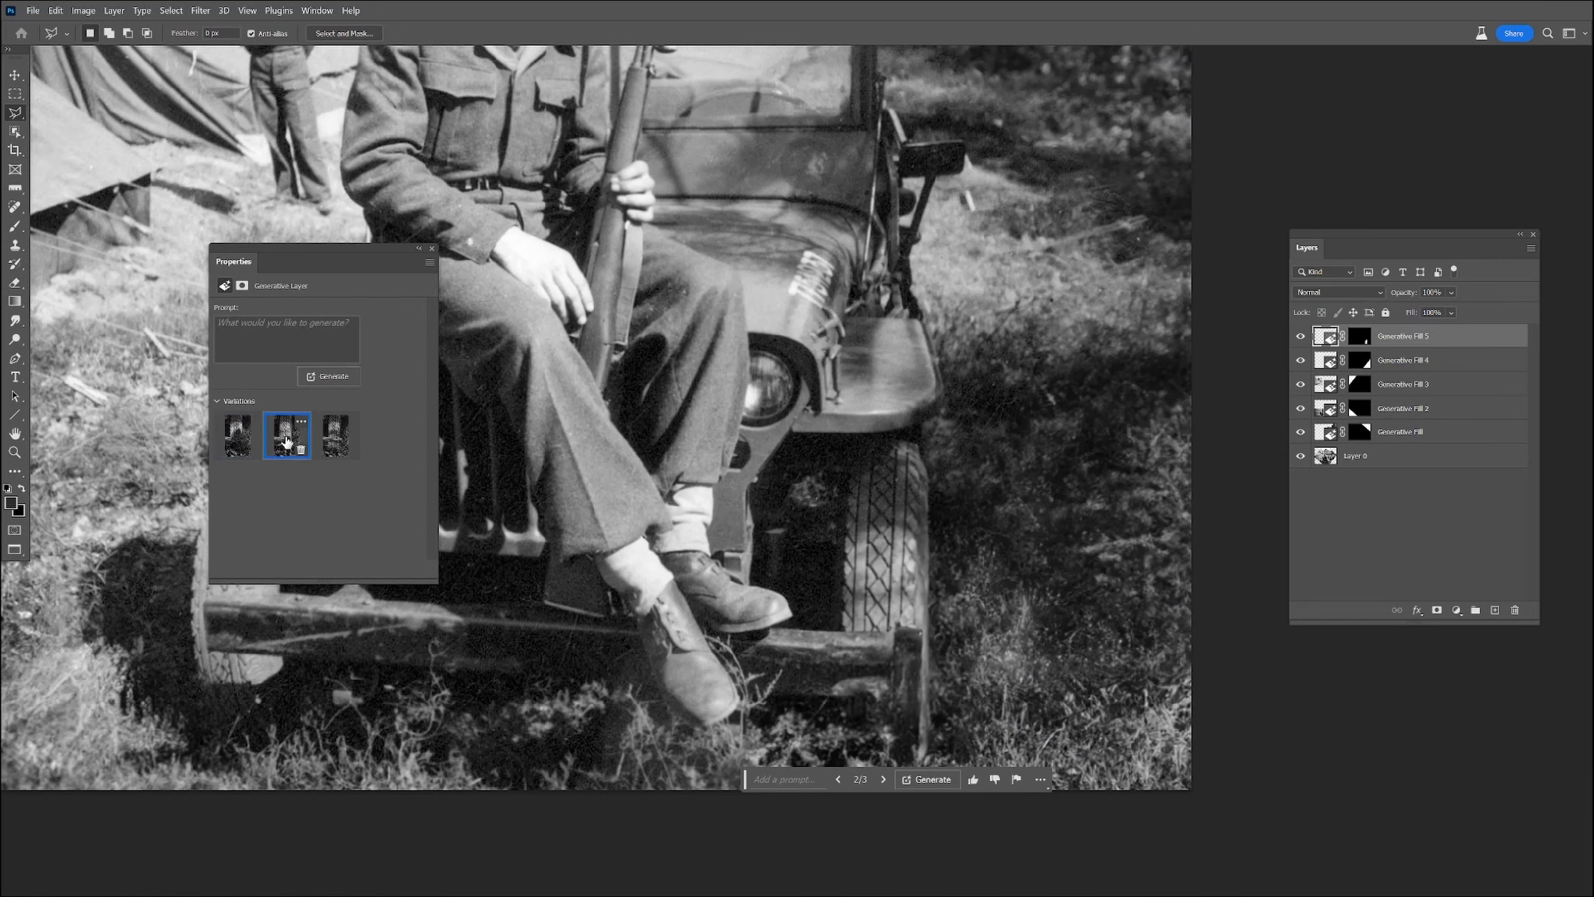
left_click_drag(352, 247, 1098, 162)
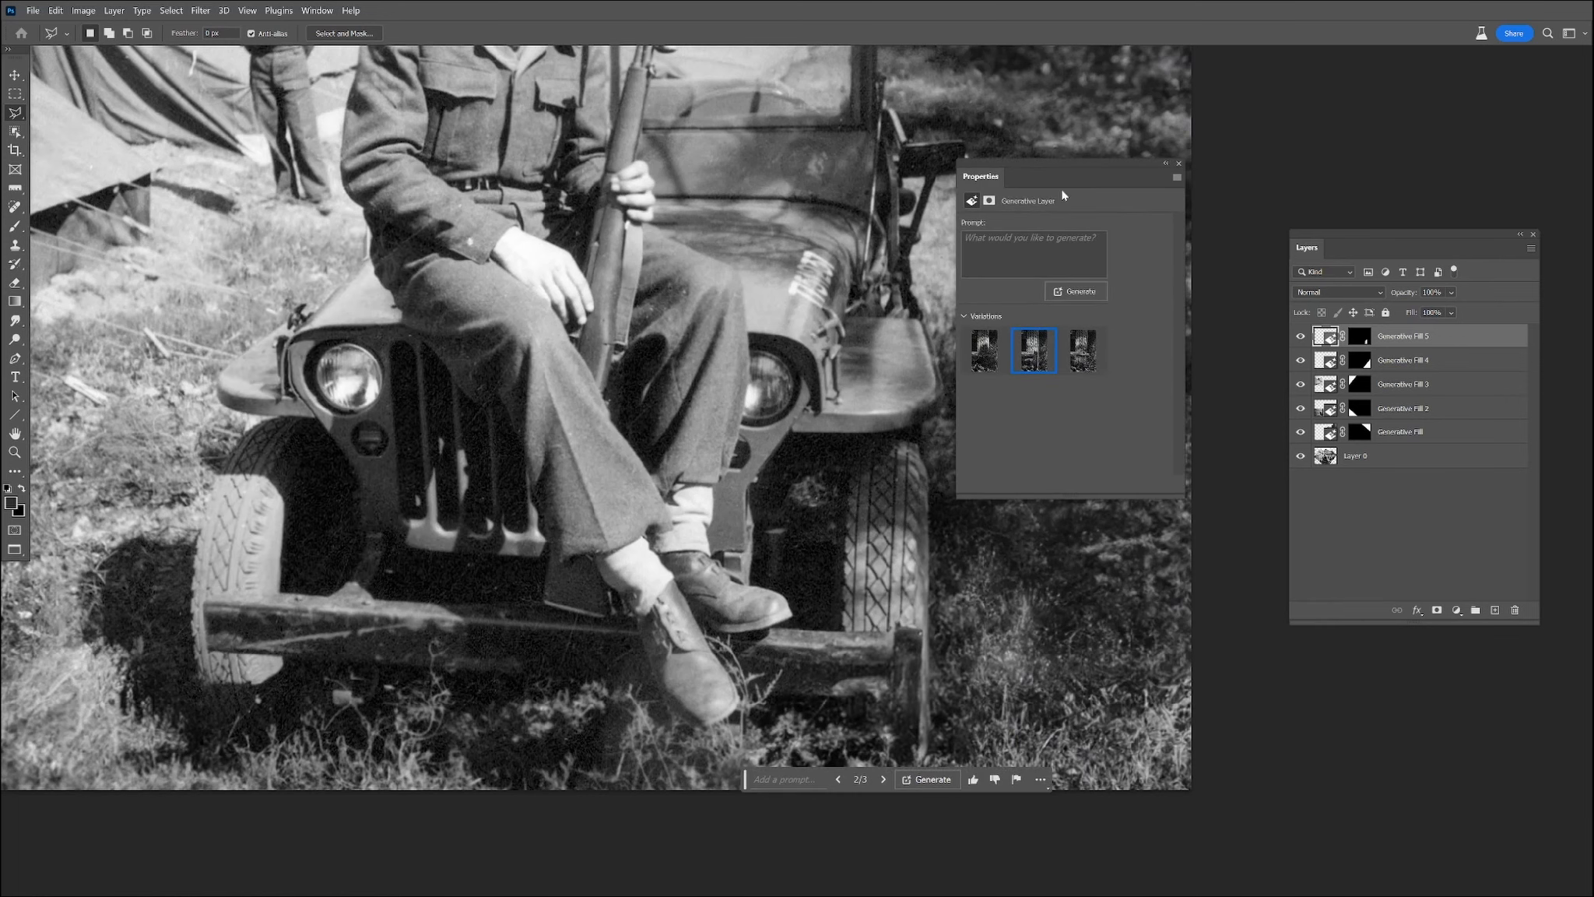
scroll(886, 363, "down", 1)
scroll(842, 400, "down", 3)
left_click_drag(796, 328, 779, 456)
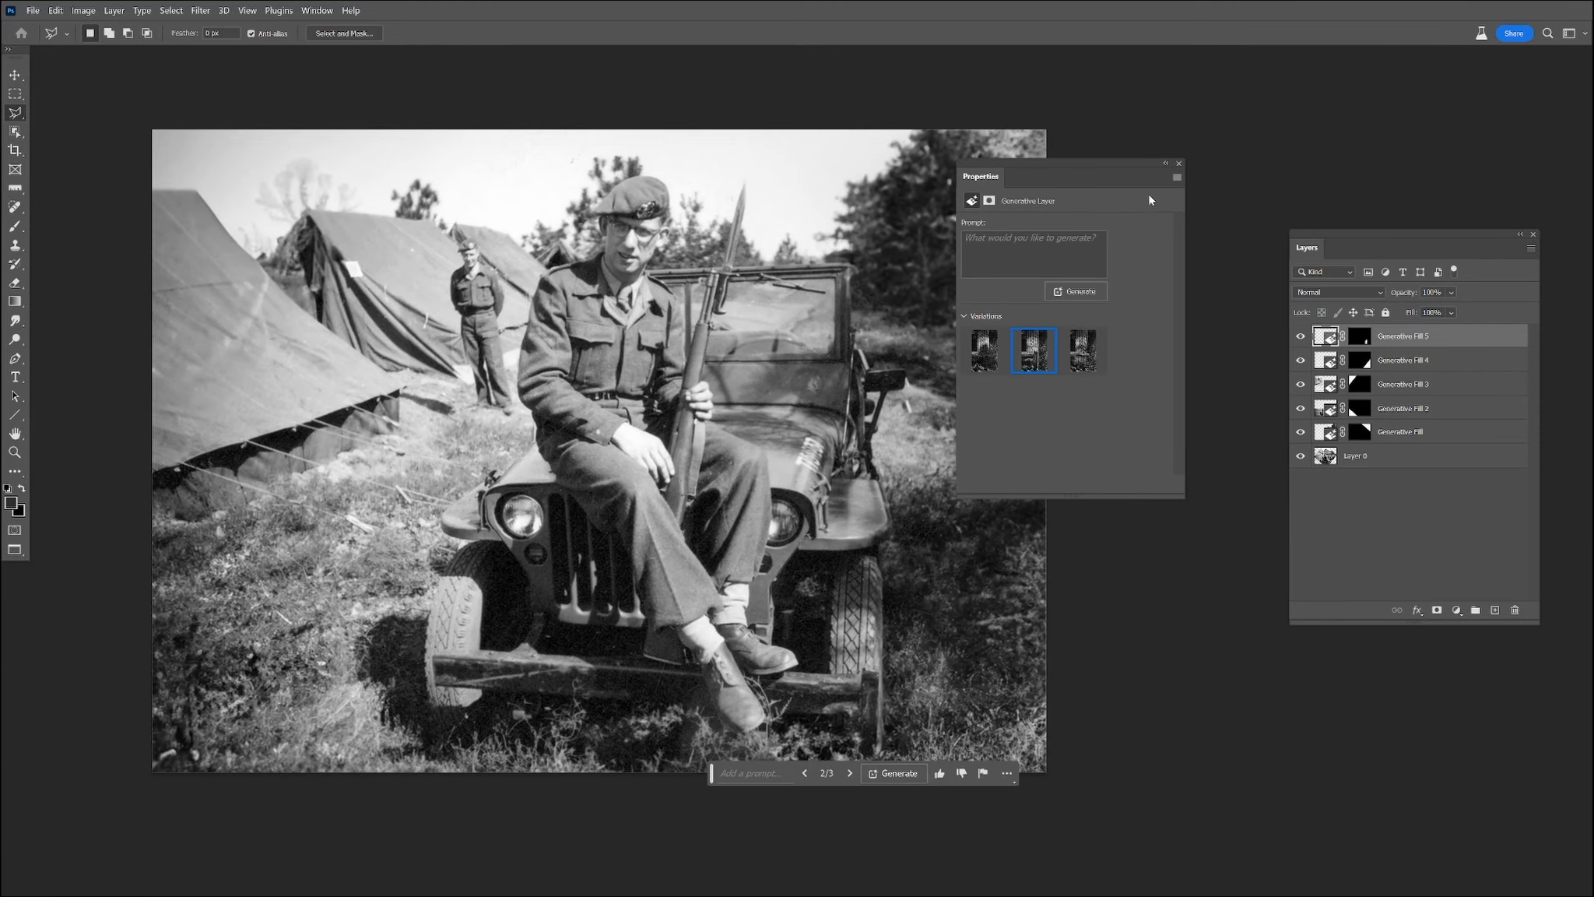
left_click_drag(1127, 162, 1224, 131)
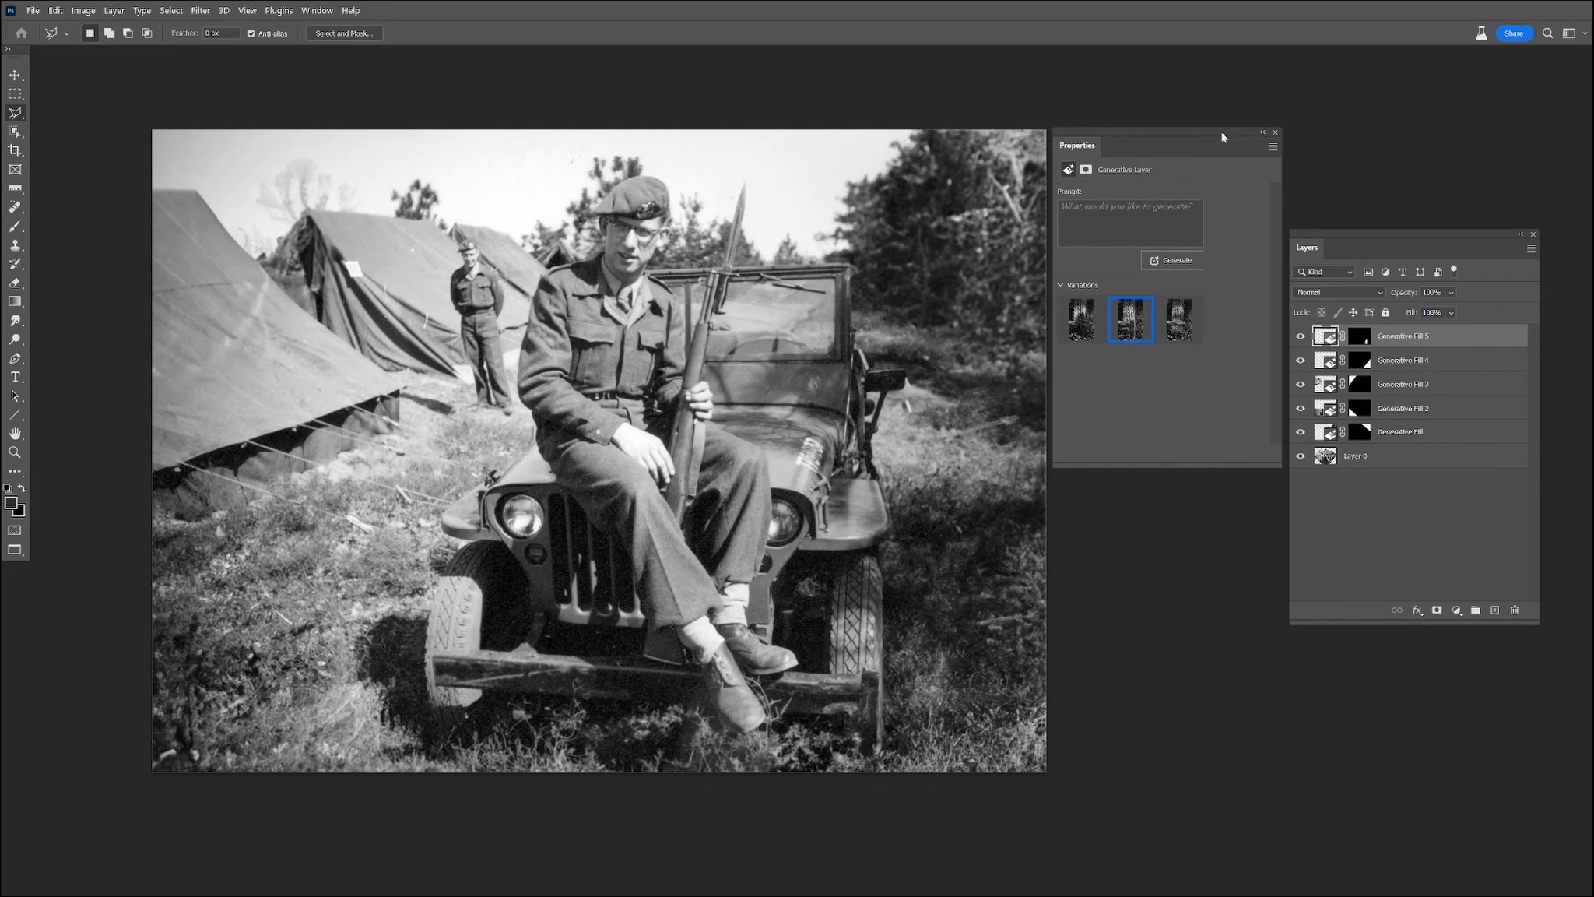
Step: Merge all the Generative Fill layers and the original photo layer into one layer, and close the Properties panel
left_click(1376, 462, "shift")
right_click(1375, 462)
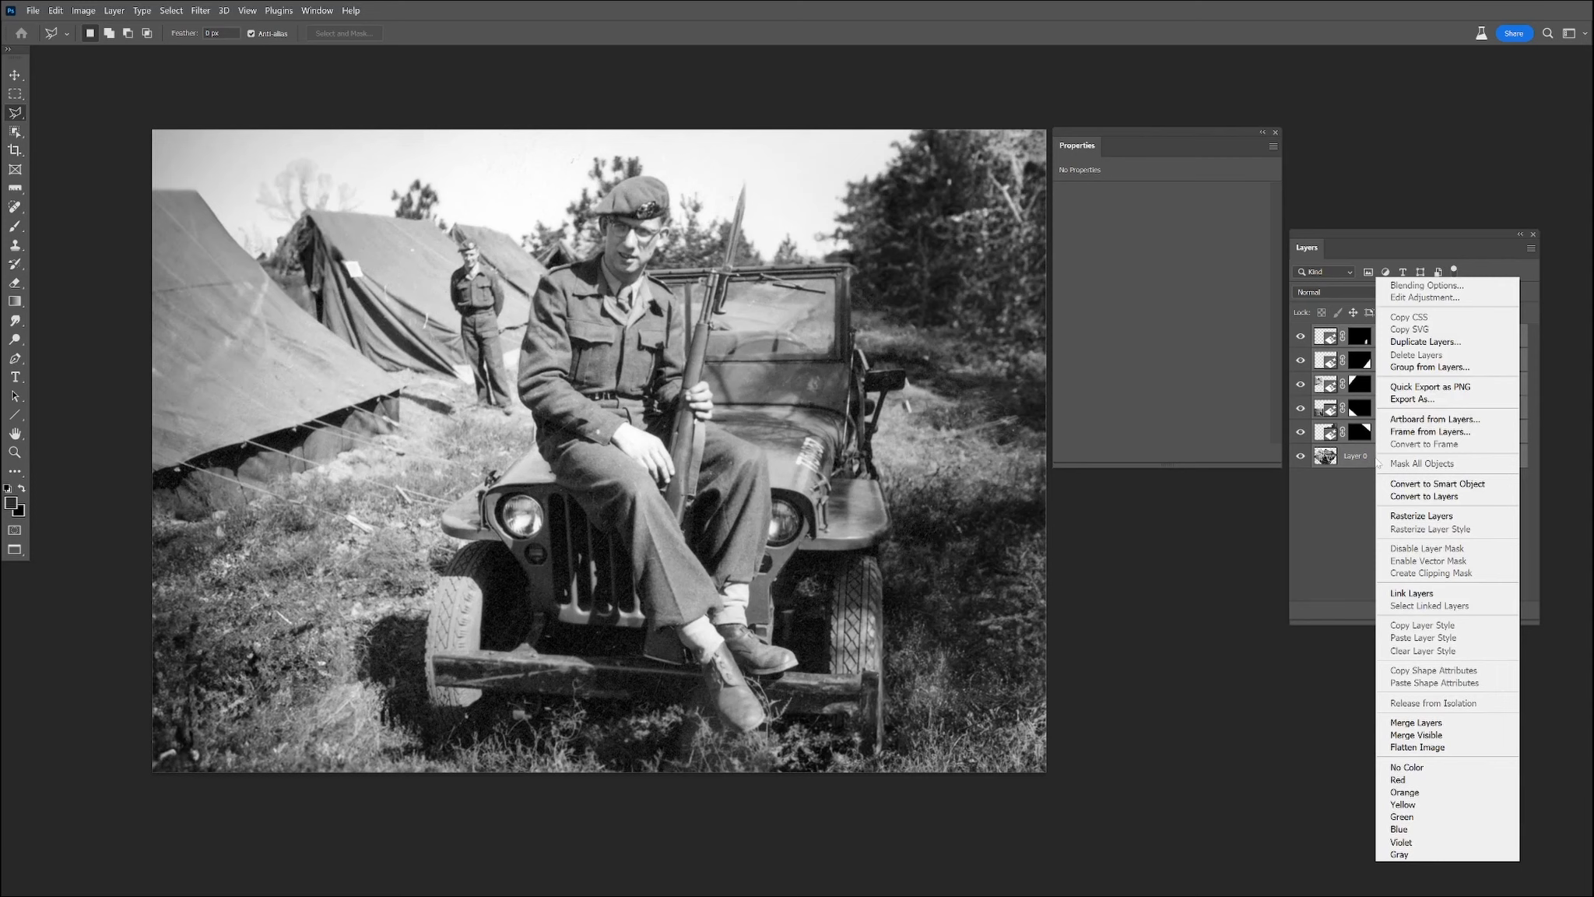
left_click(1416, 723)
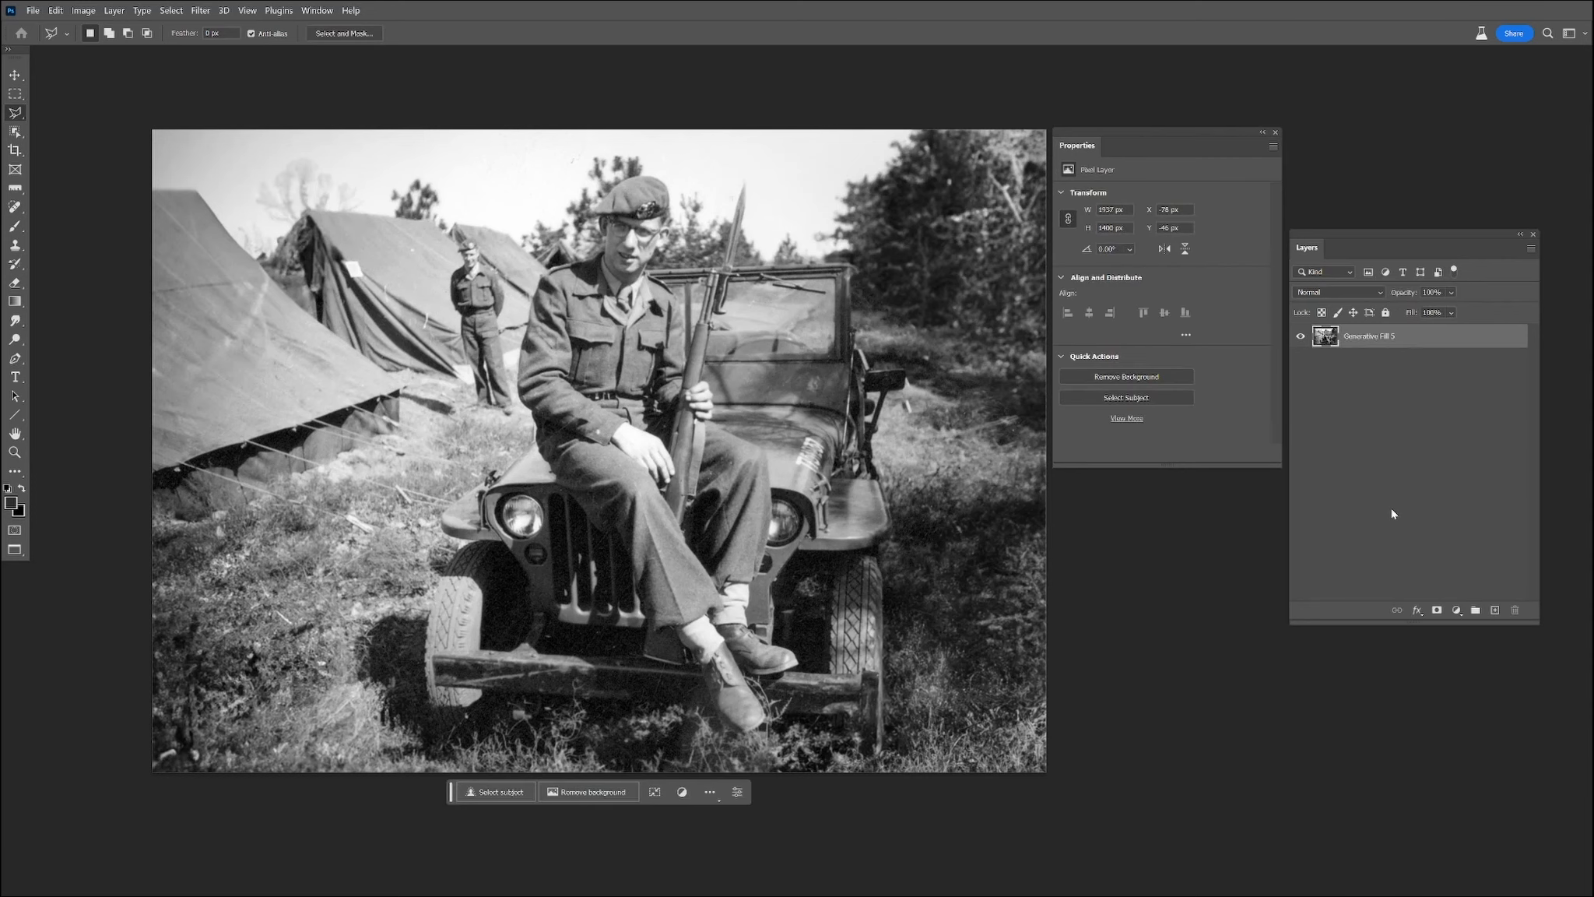
left_click(1274, 132)
Step: Apply a Levels adjustment to the merged photo, adjusting the midtones of its RGB channel
scroll(741, 301, "up", 3)
left_click_drag(707, 319, 912, 294)
scroll(912, 295, "down", 1)
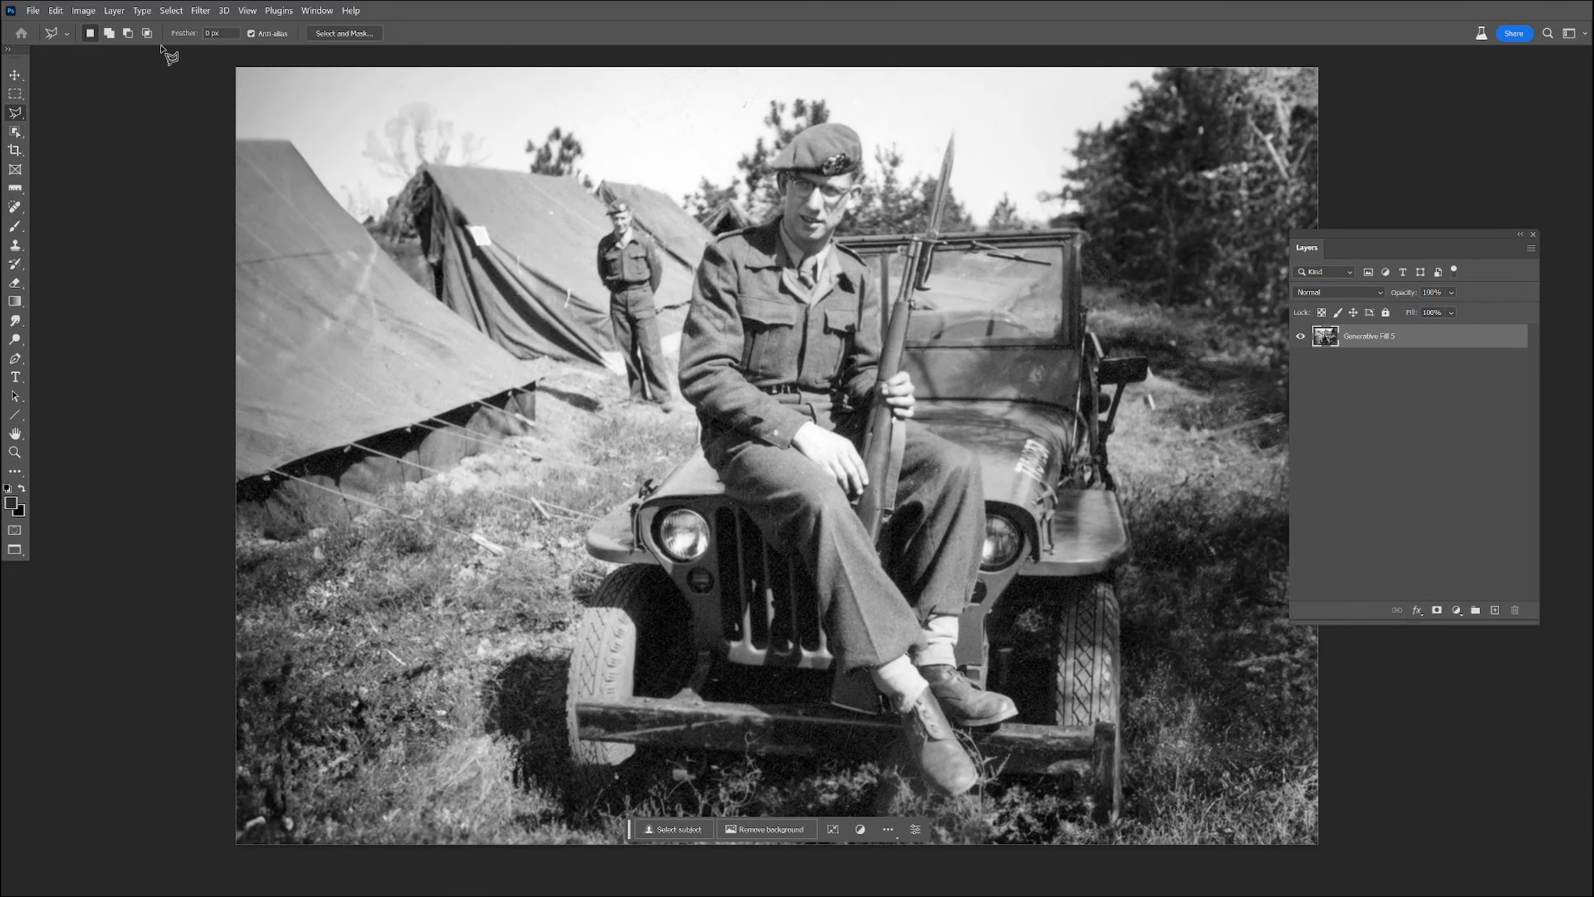
left_click(93, 11)
mouse_move(124, 45)
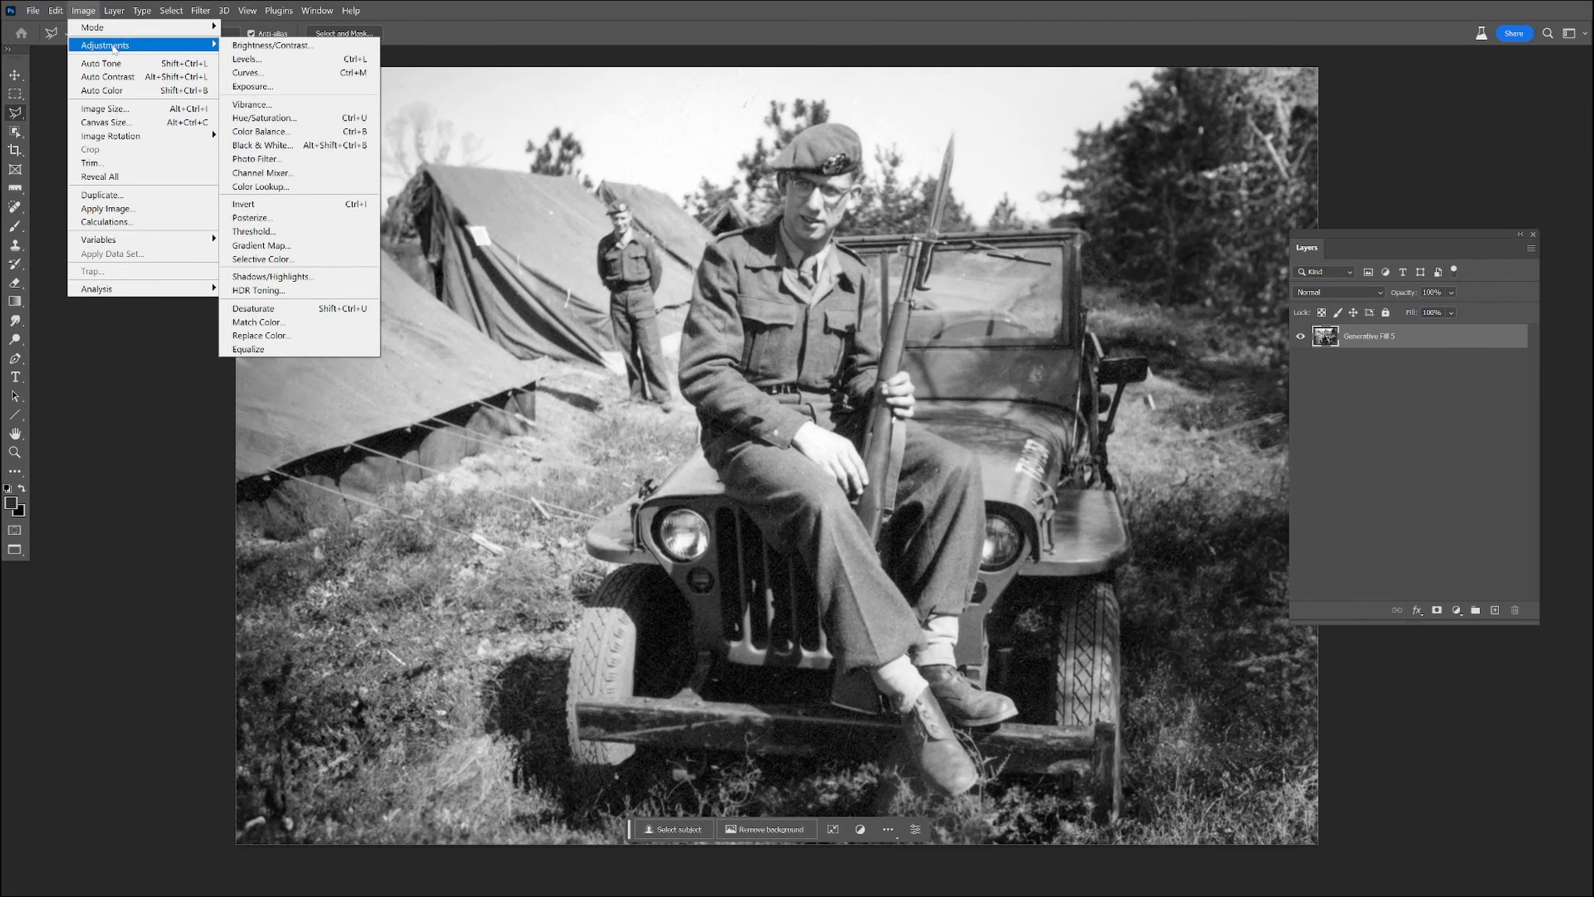
left_click(269, 60)
left_click_drag(356, 161, 661, 272)
left_click_drag(520, 428, 516, 429)
left_click(703, 431)
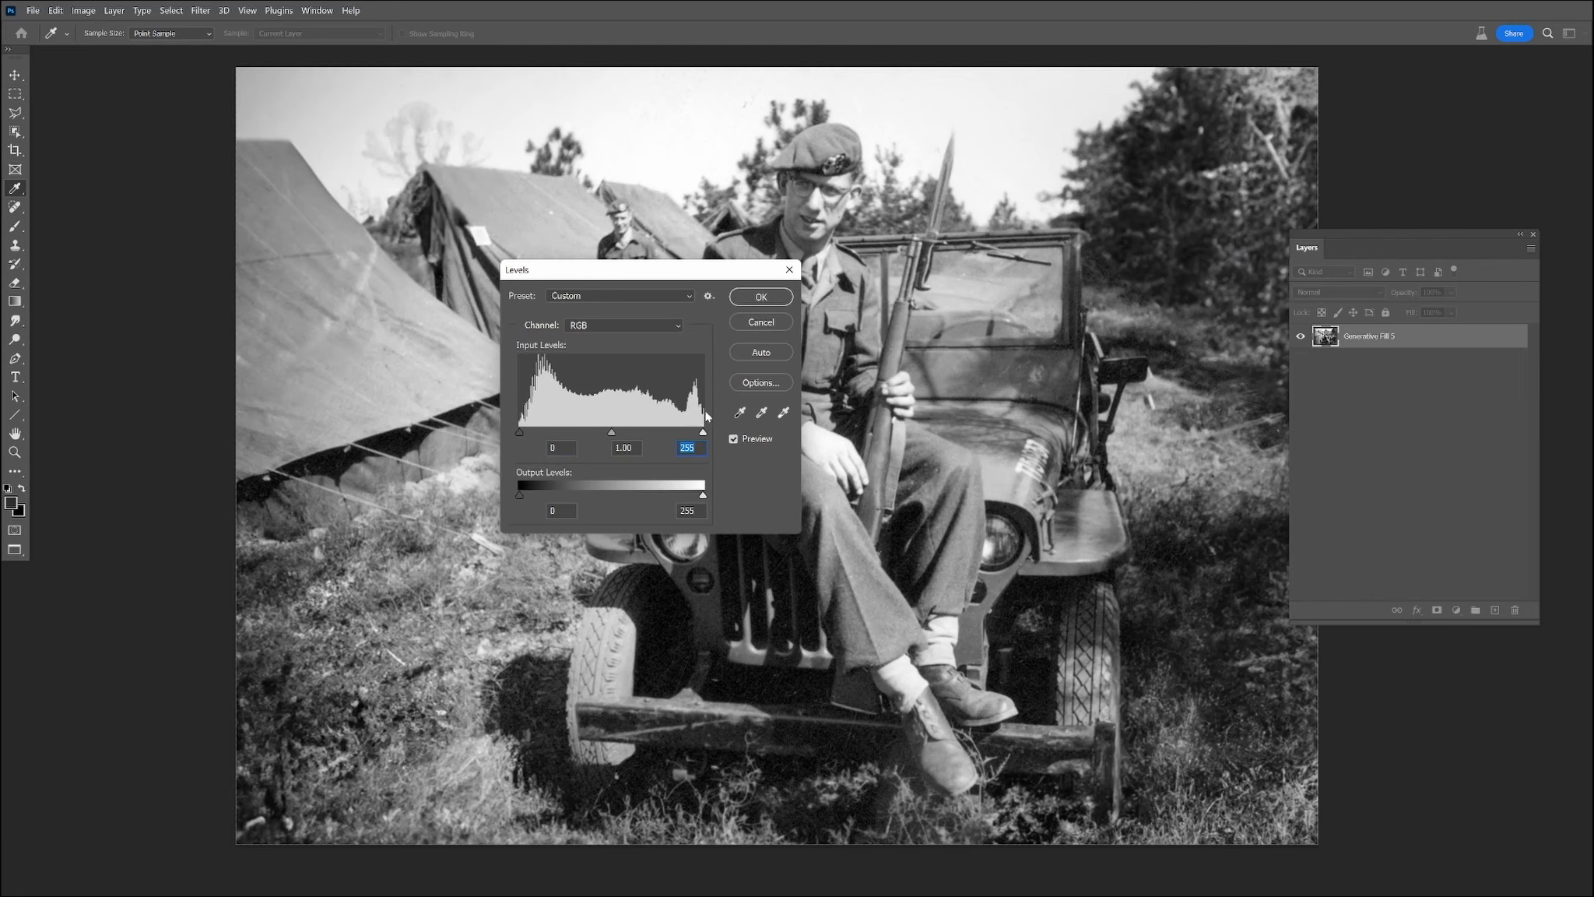
left_click_drag(612, 433, 523, 431)
left_click(754, 299)
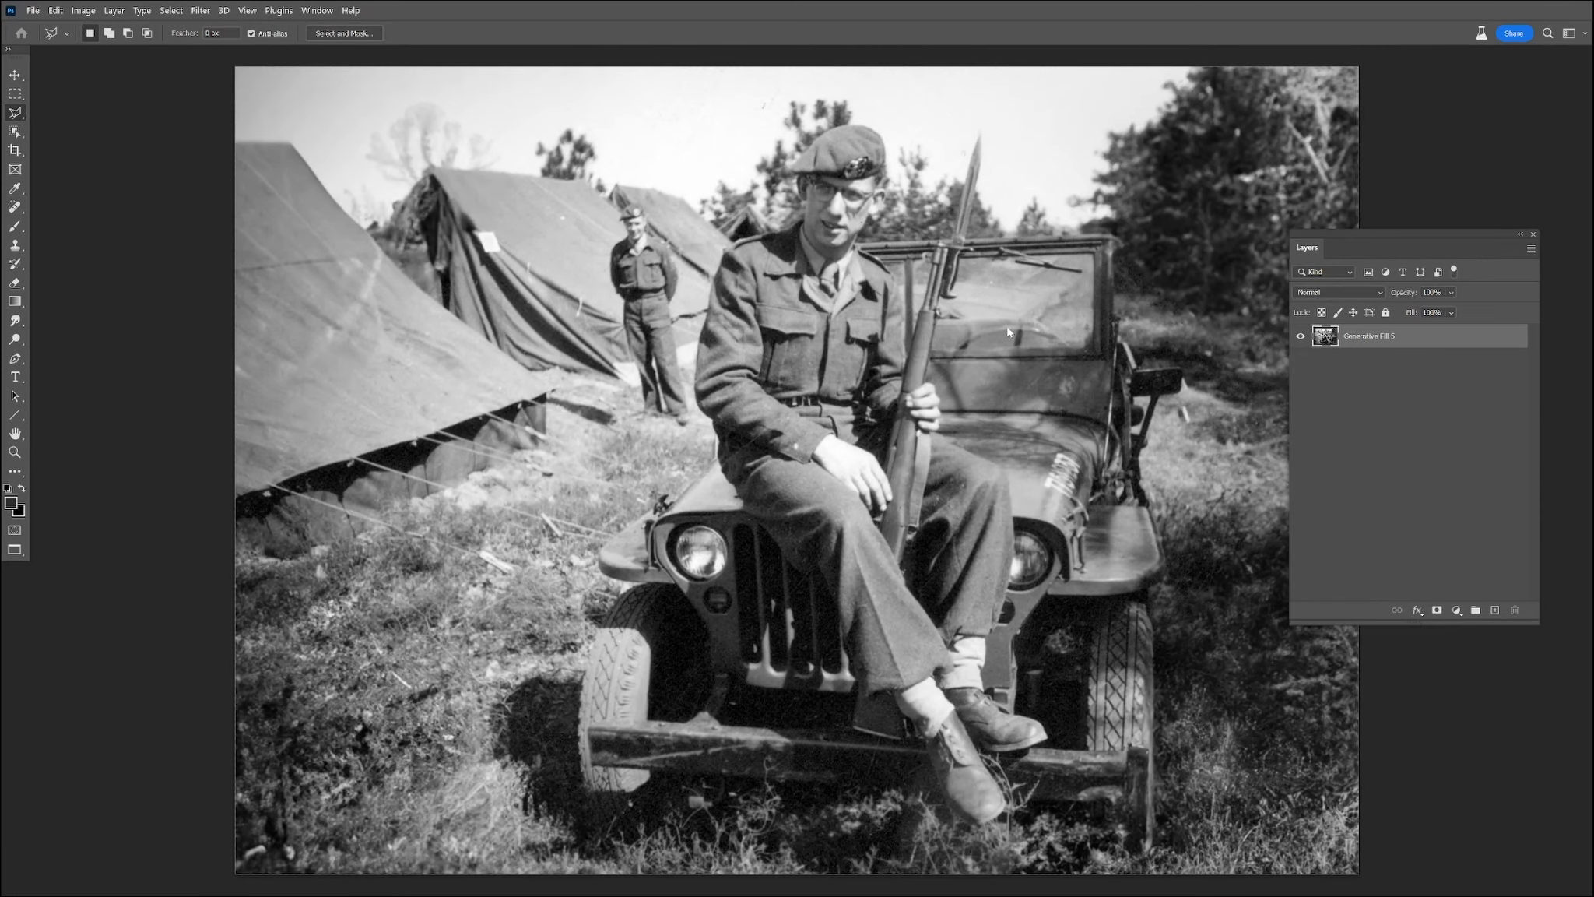
Step: Turn on the Photo Restoration neural filter and compare the soldier's enhanced face with the original
scroll(858, 166, "up", 5)
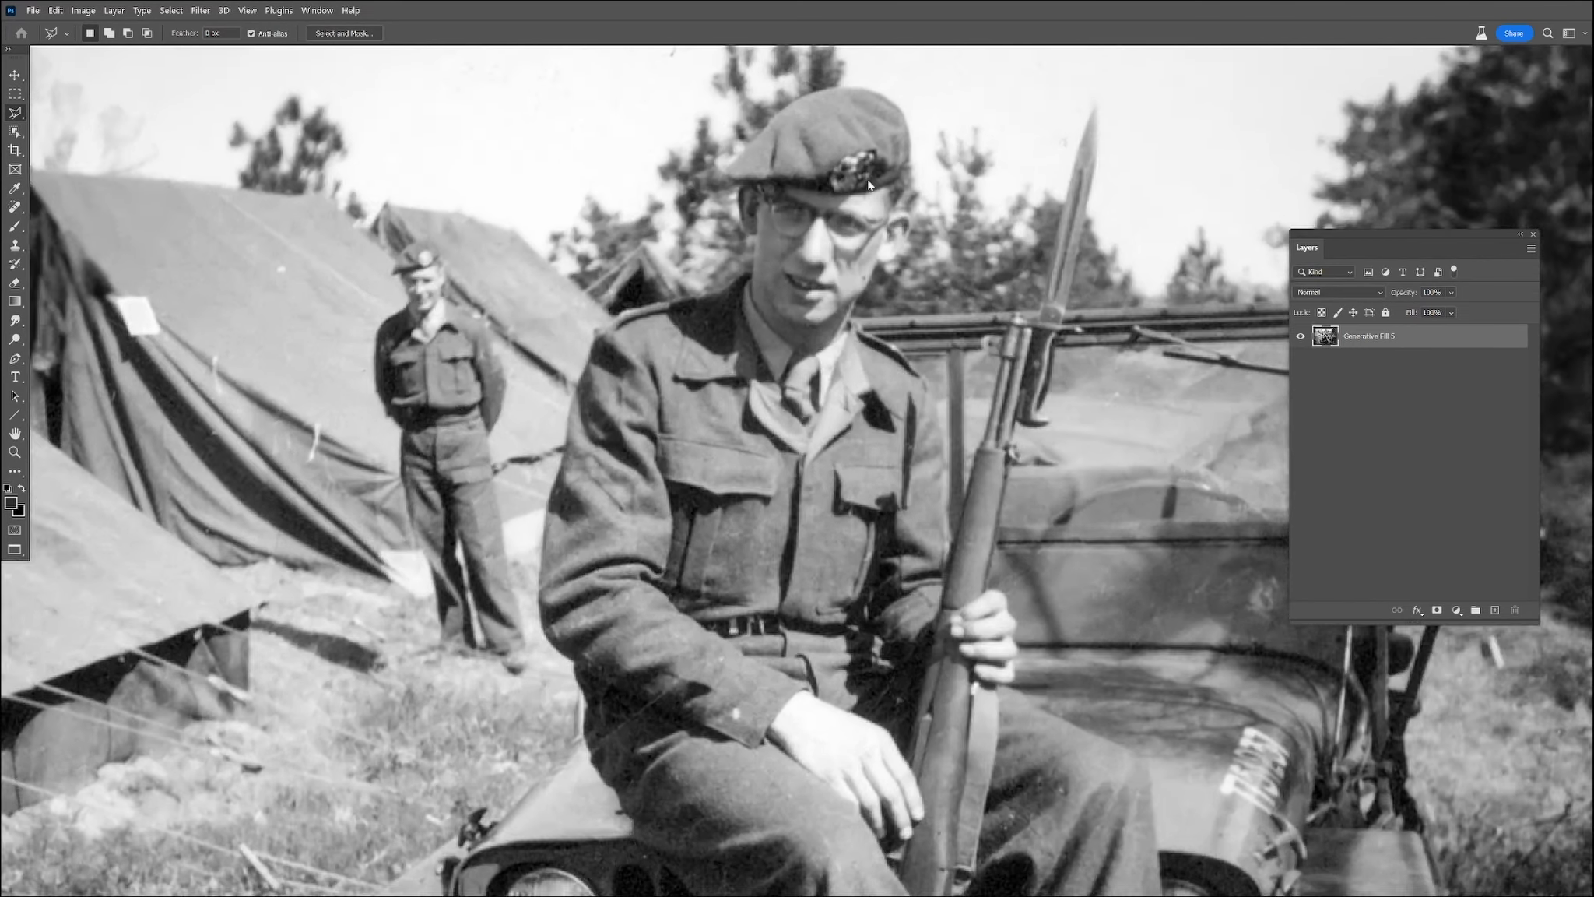
left_click_drag(693, 368, 615, 473)
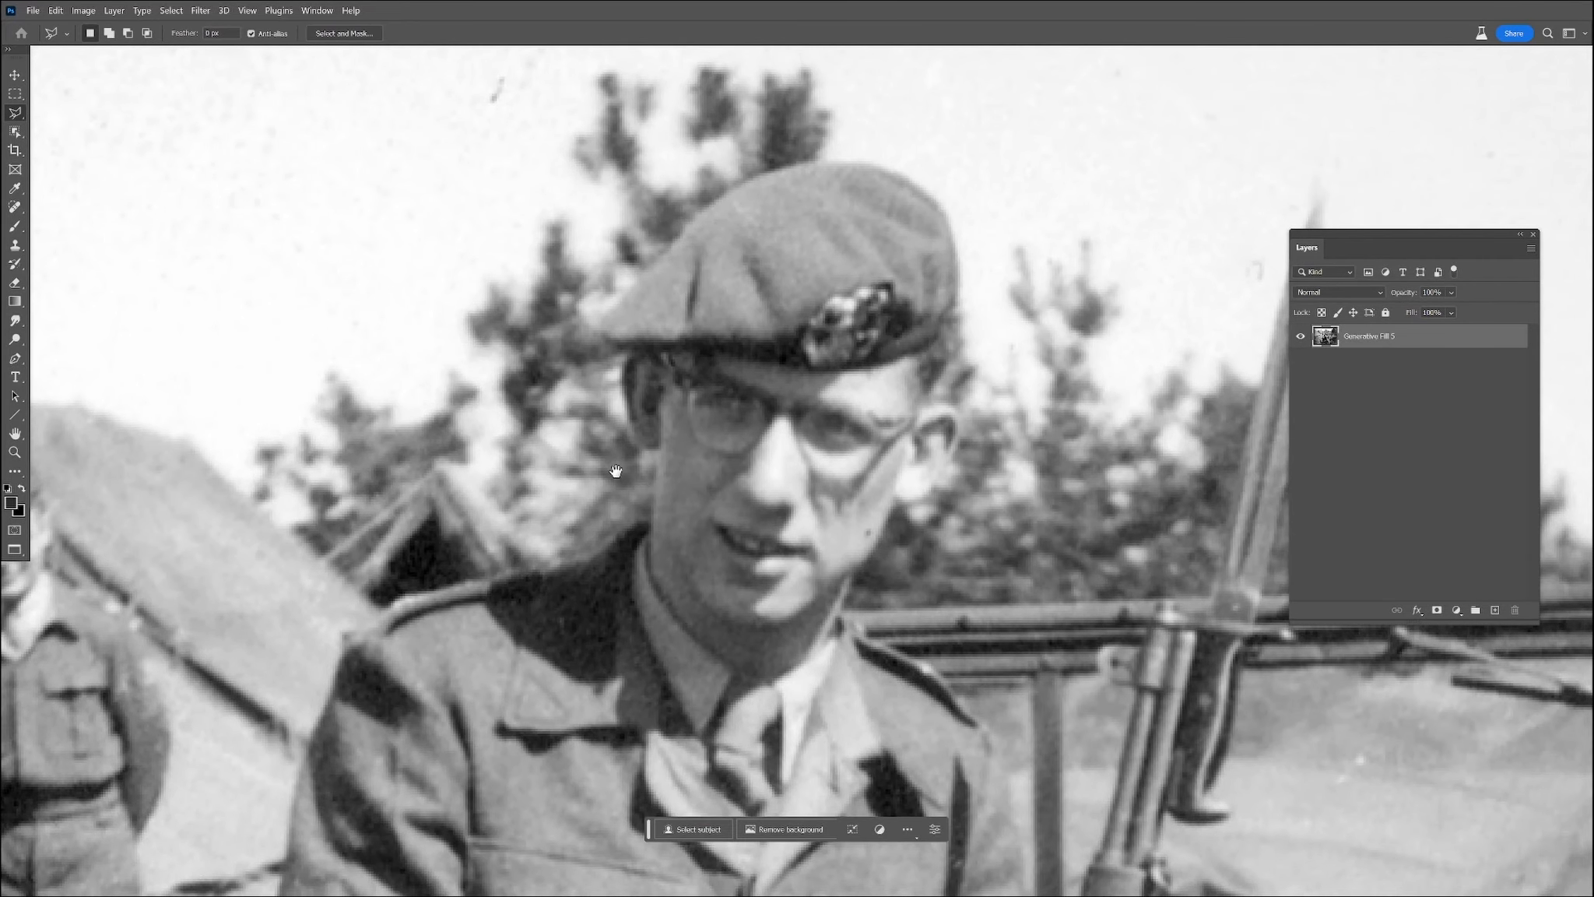
left_click(201, 10)
left_click(220, 67)
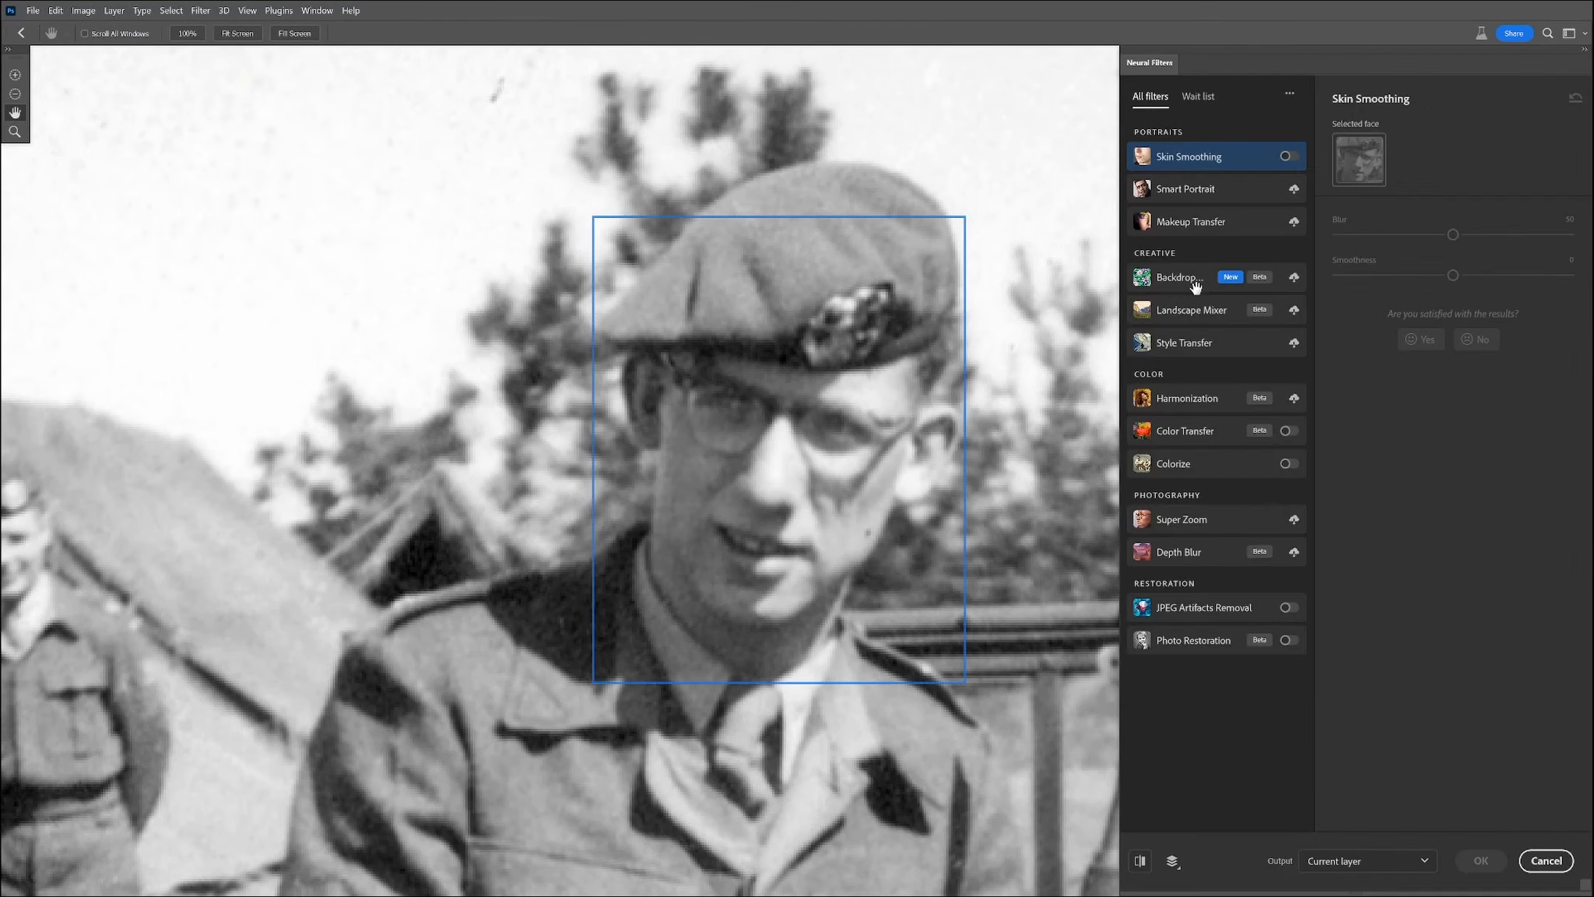
left_click(1286, 640)
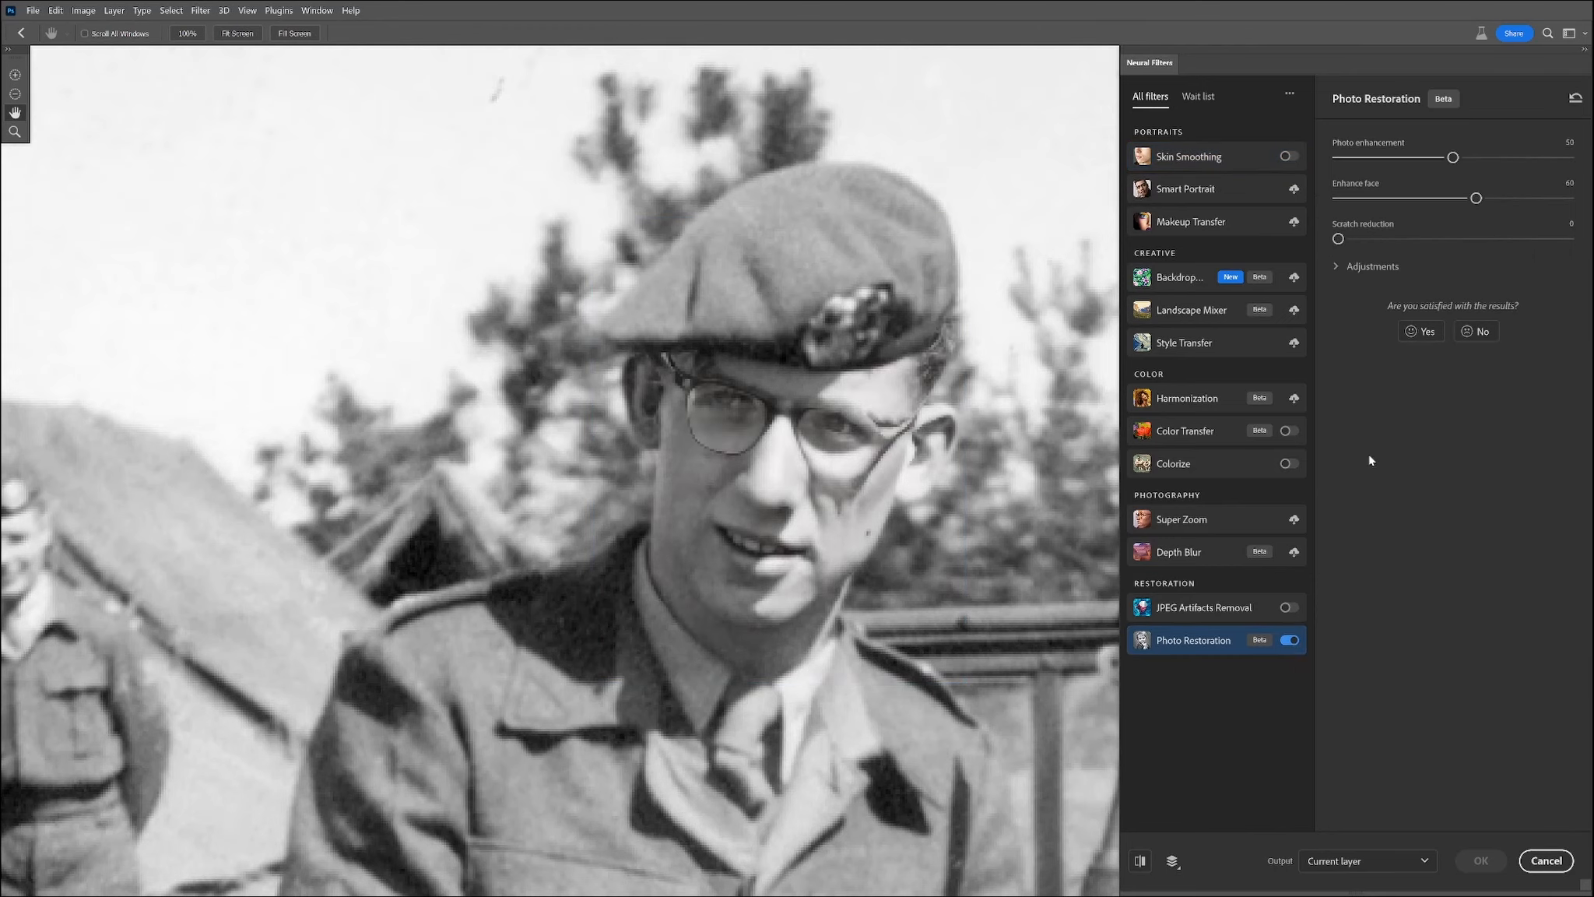
scroll(907, 410, "down", 3)
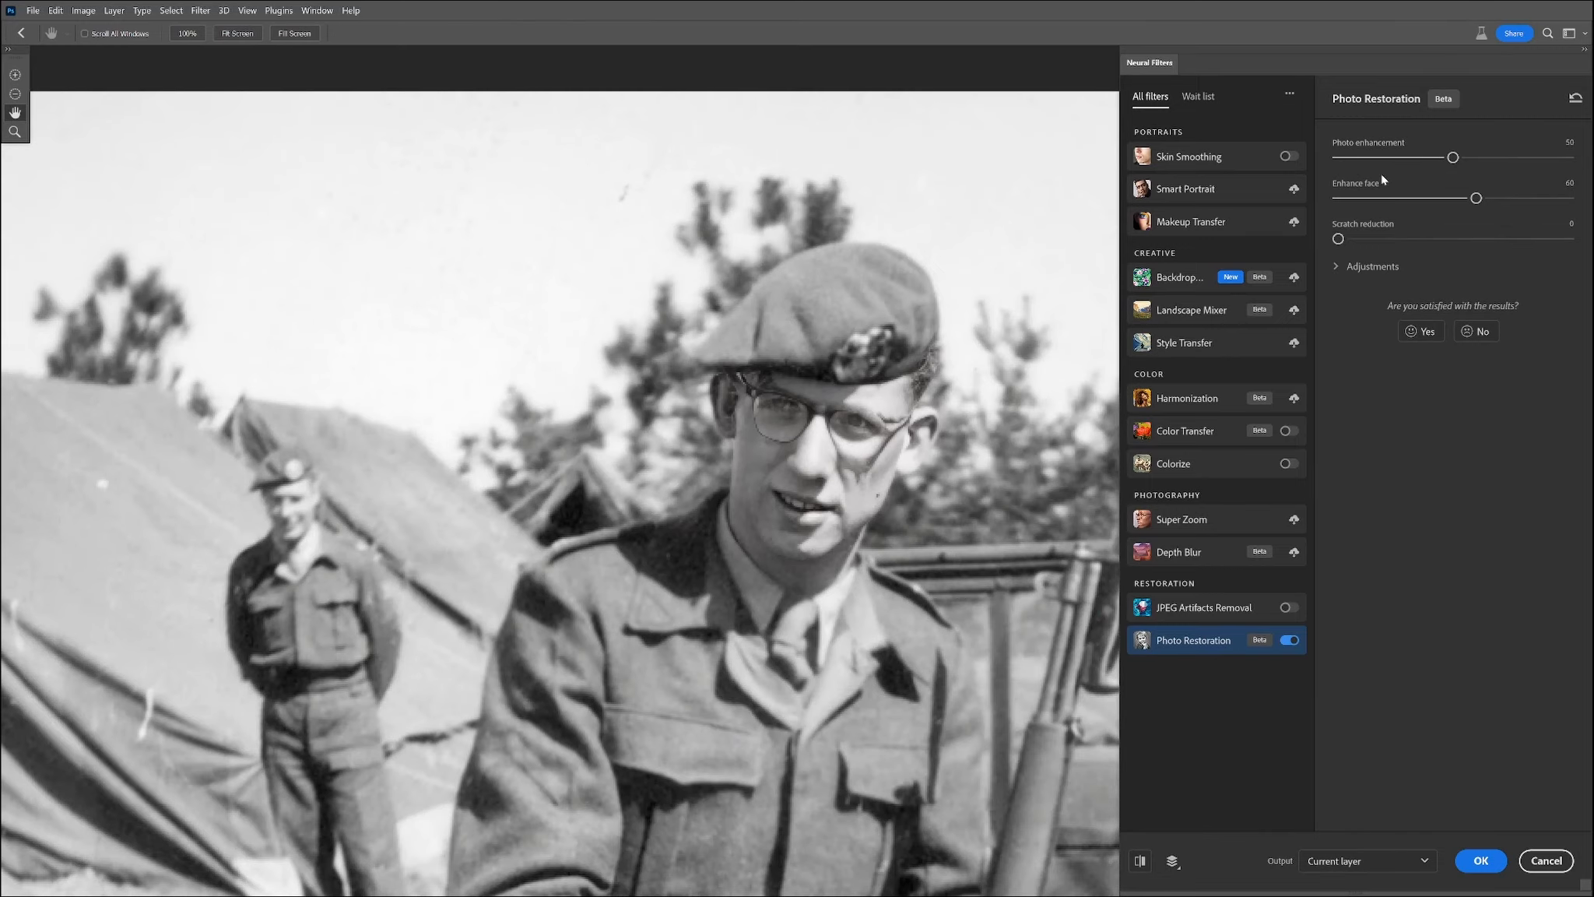
left_click(1141, 861)
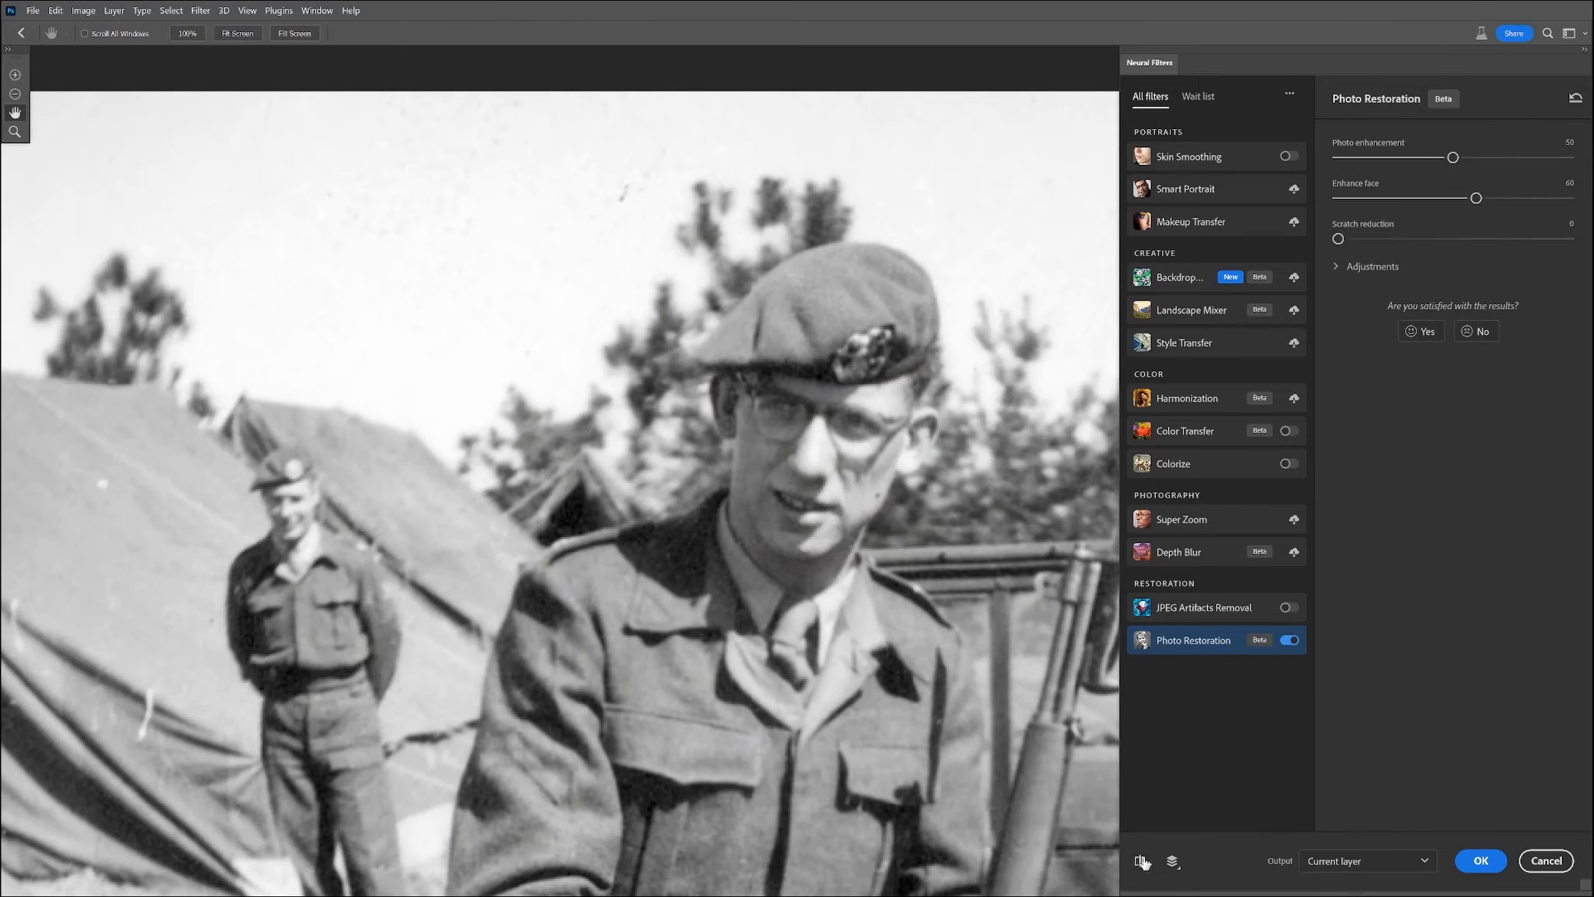
Step: Set the Photo Restoration filter's face enhancement to 24 and compare the preview with the original
left_click(1142, 861)
left_click(1142, 861)
left_click(1142, 861)
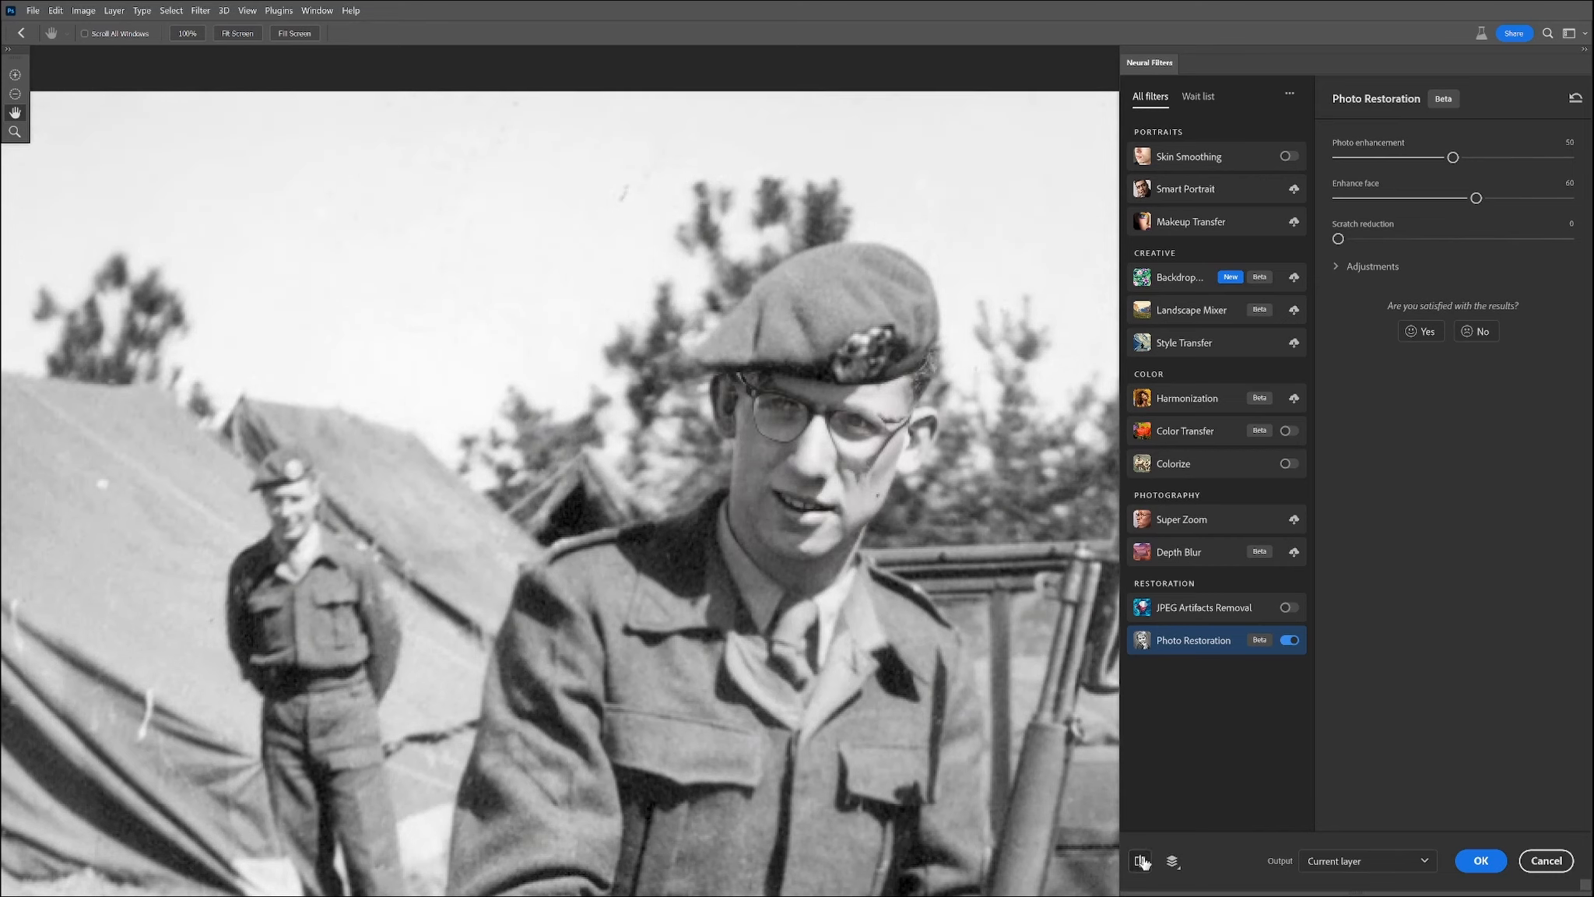
left_click(1382, 198)
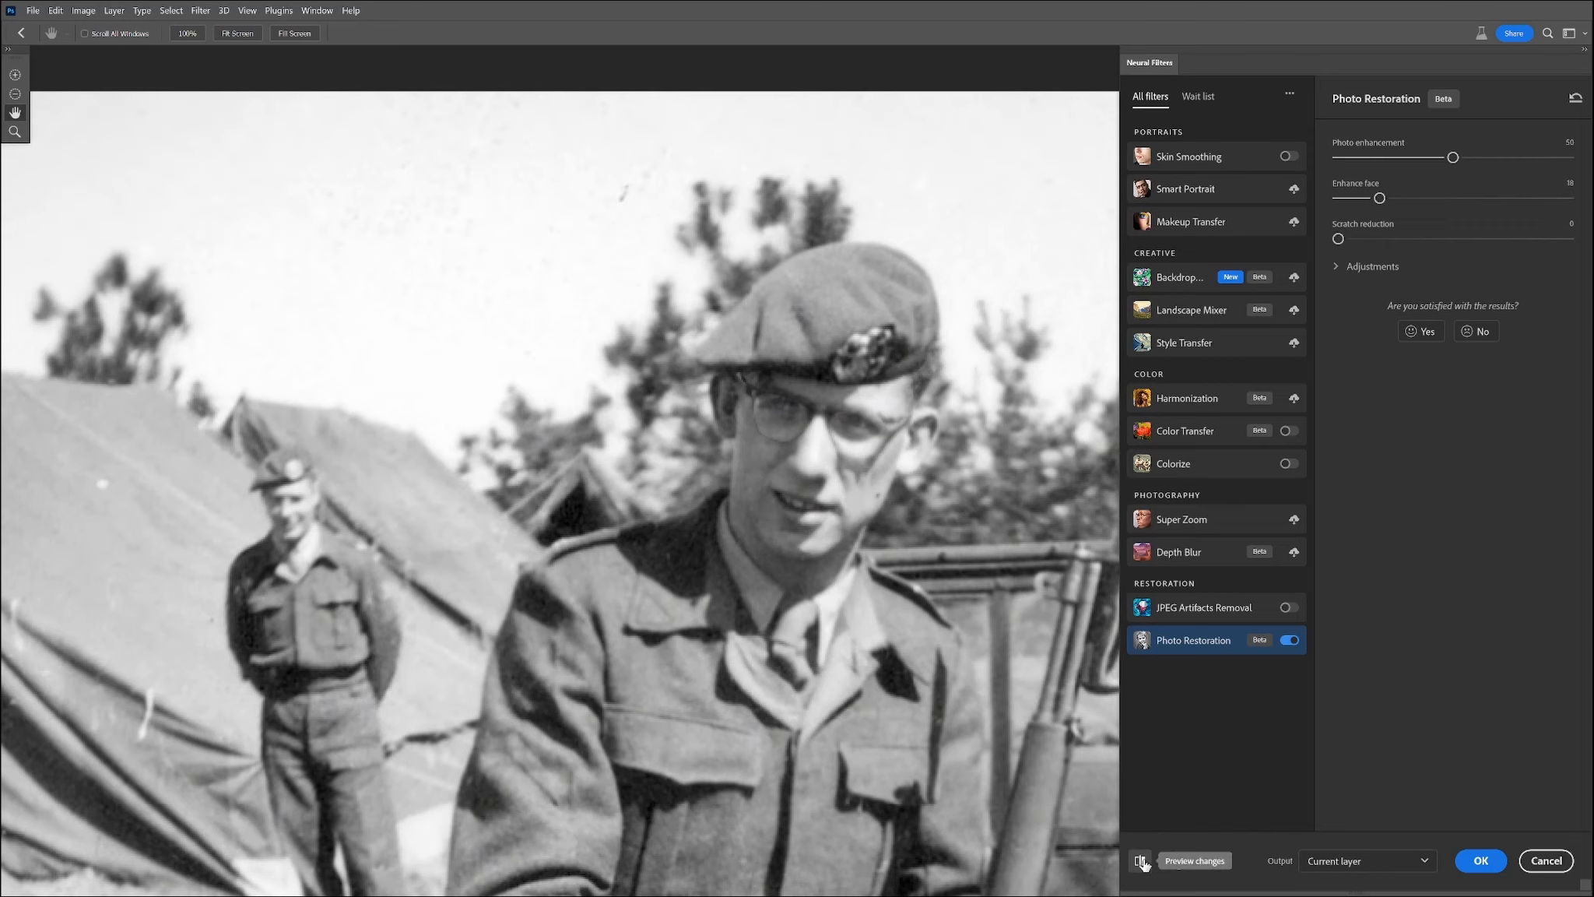
left_click(1393, 199)
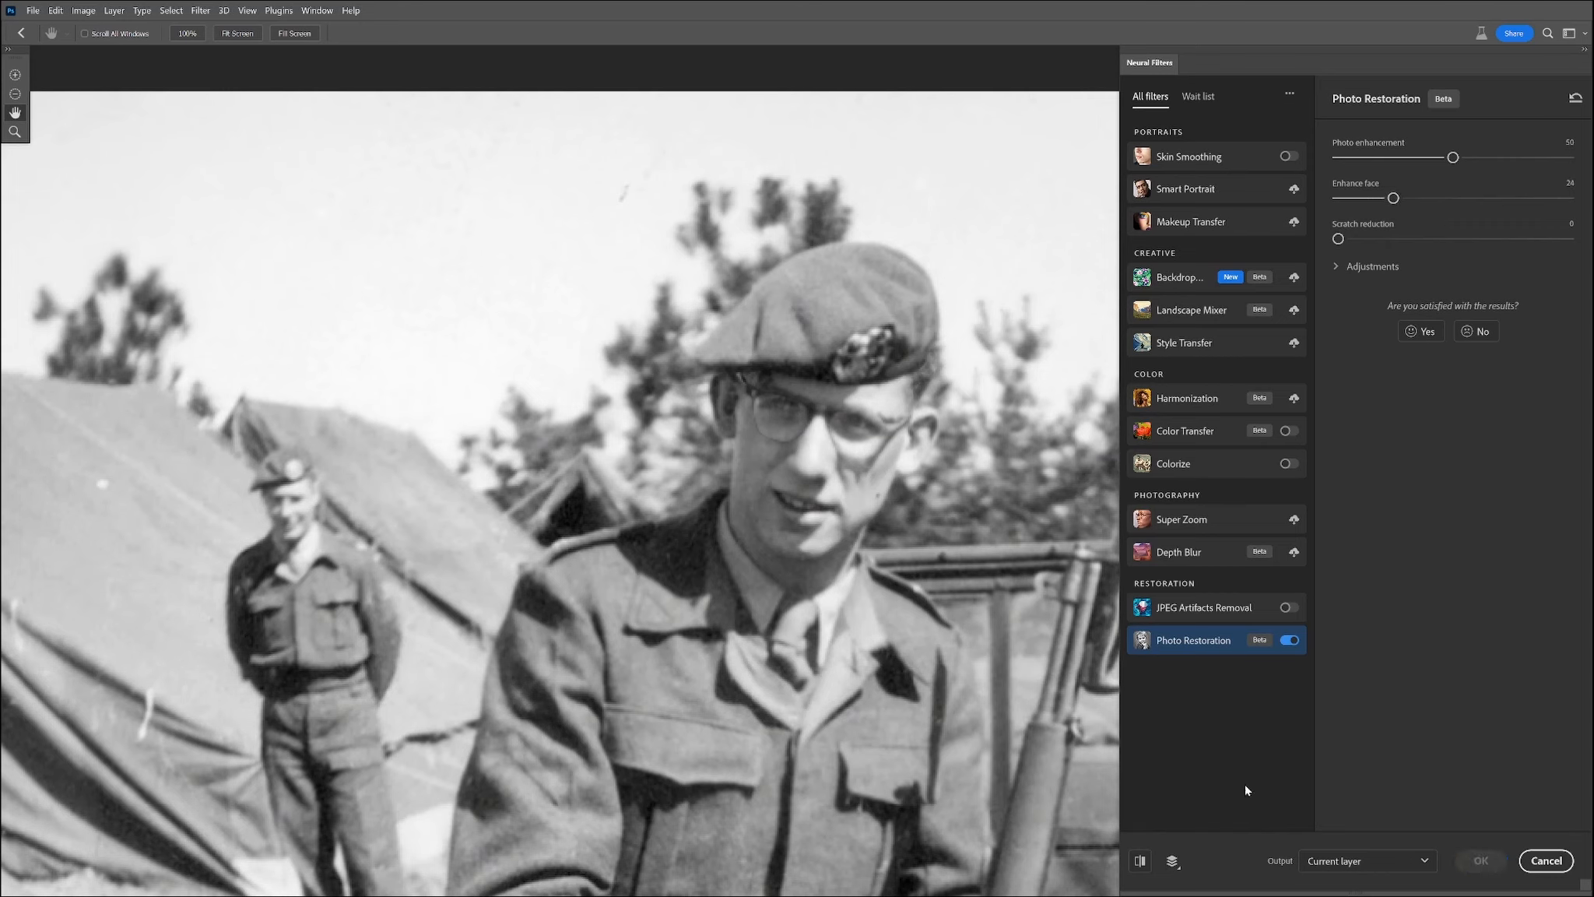
left_click(1144, 862)
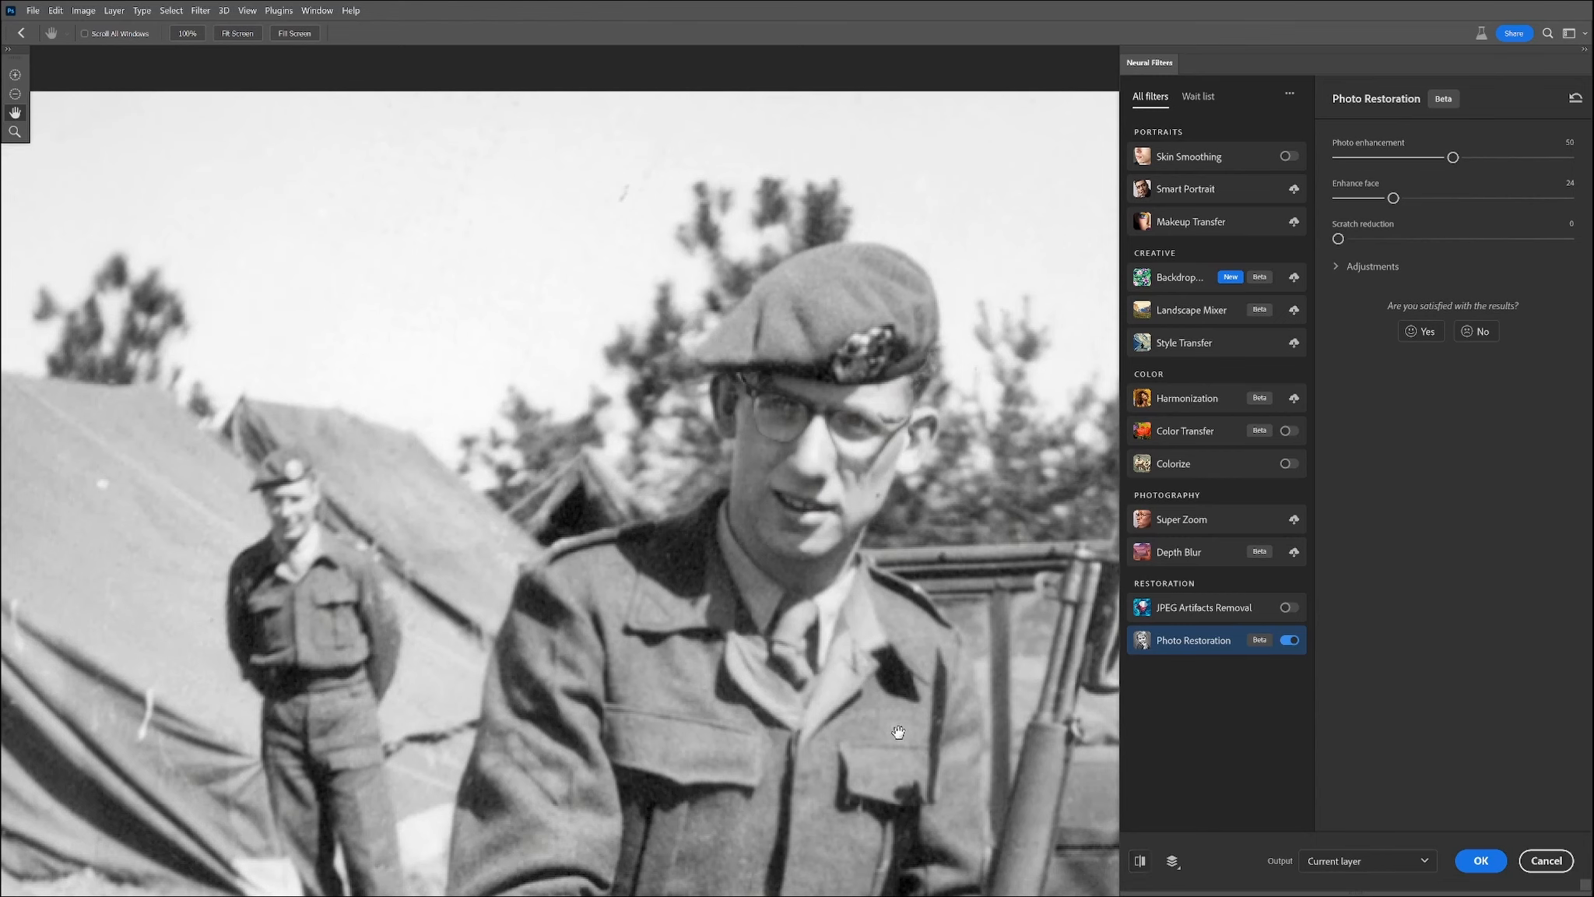
Step: Check the filtered uniform and jeep, and apply the Photo Restoration result with its output set to a new layer
left_click_drag(920, 760, 829, 445)
left_click_drag(637, 572, 668, 338)
left_click_drag(659, 639, 611, 359)
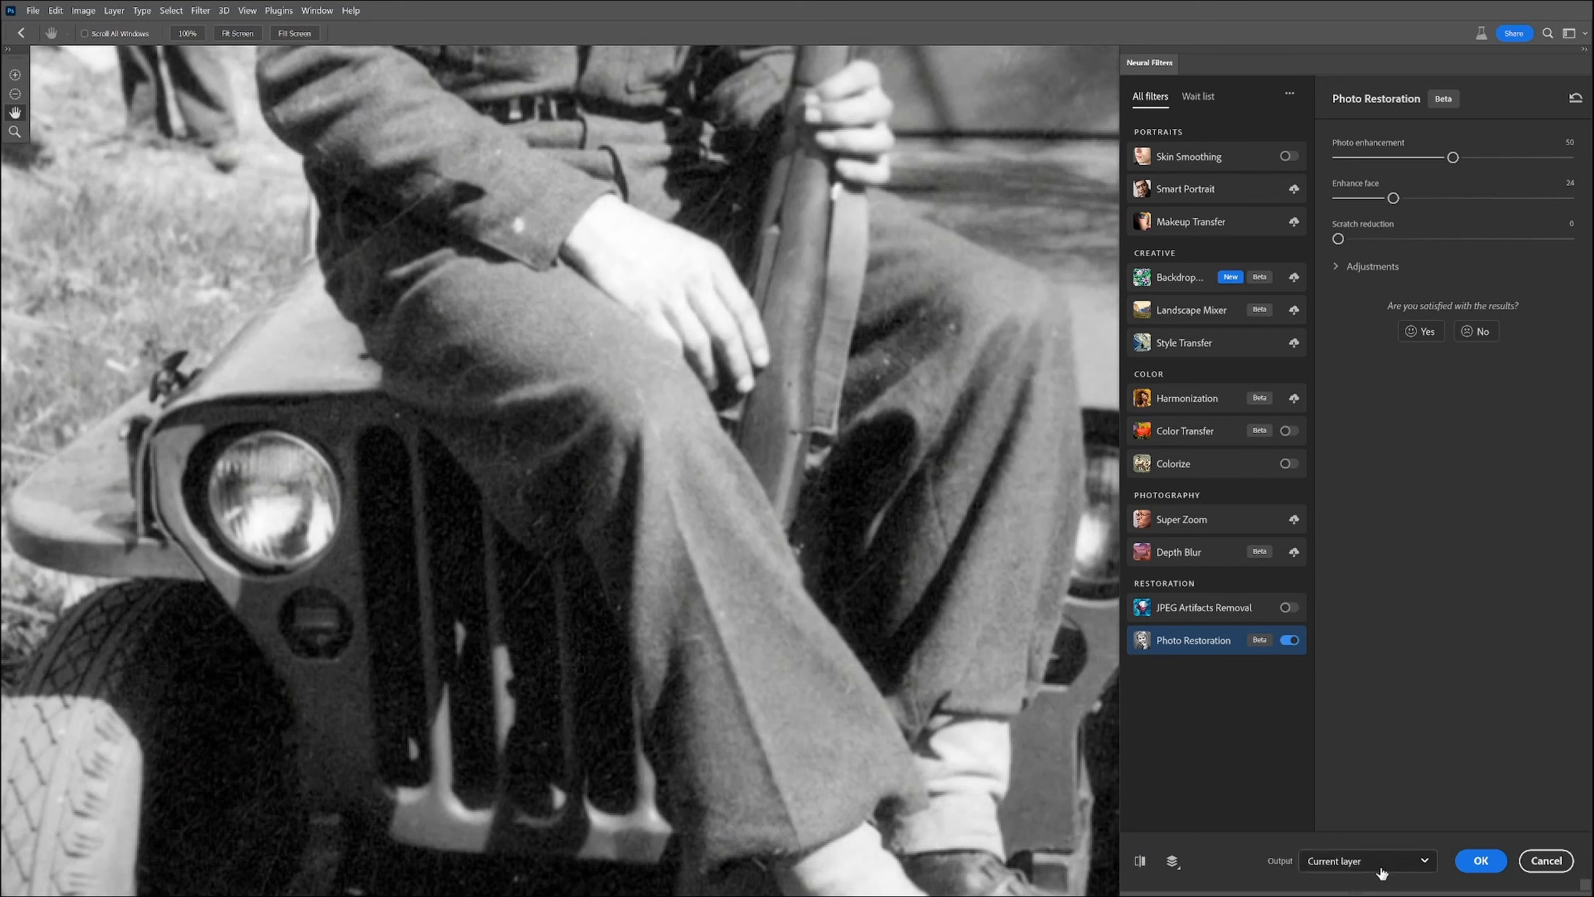
left_click(1334, 863)
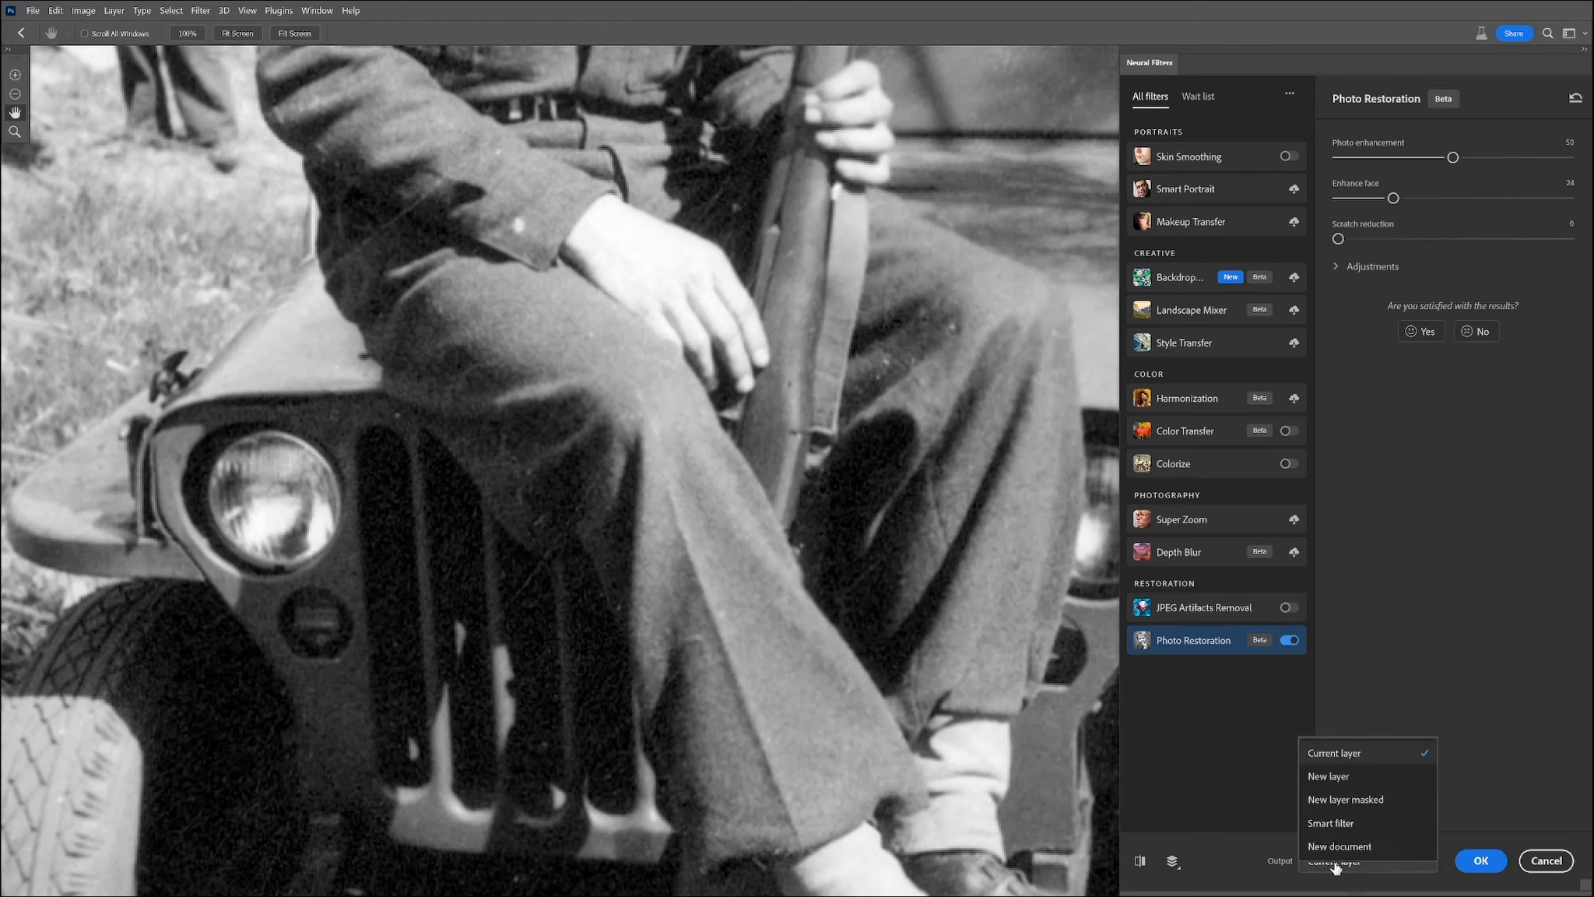
left_click(1336, 776)
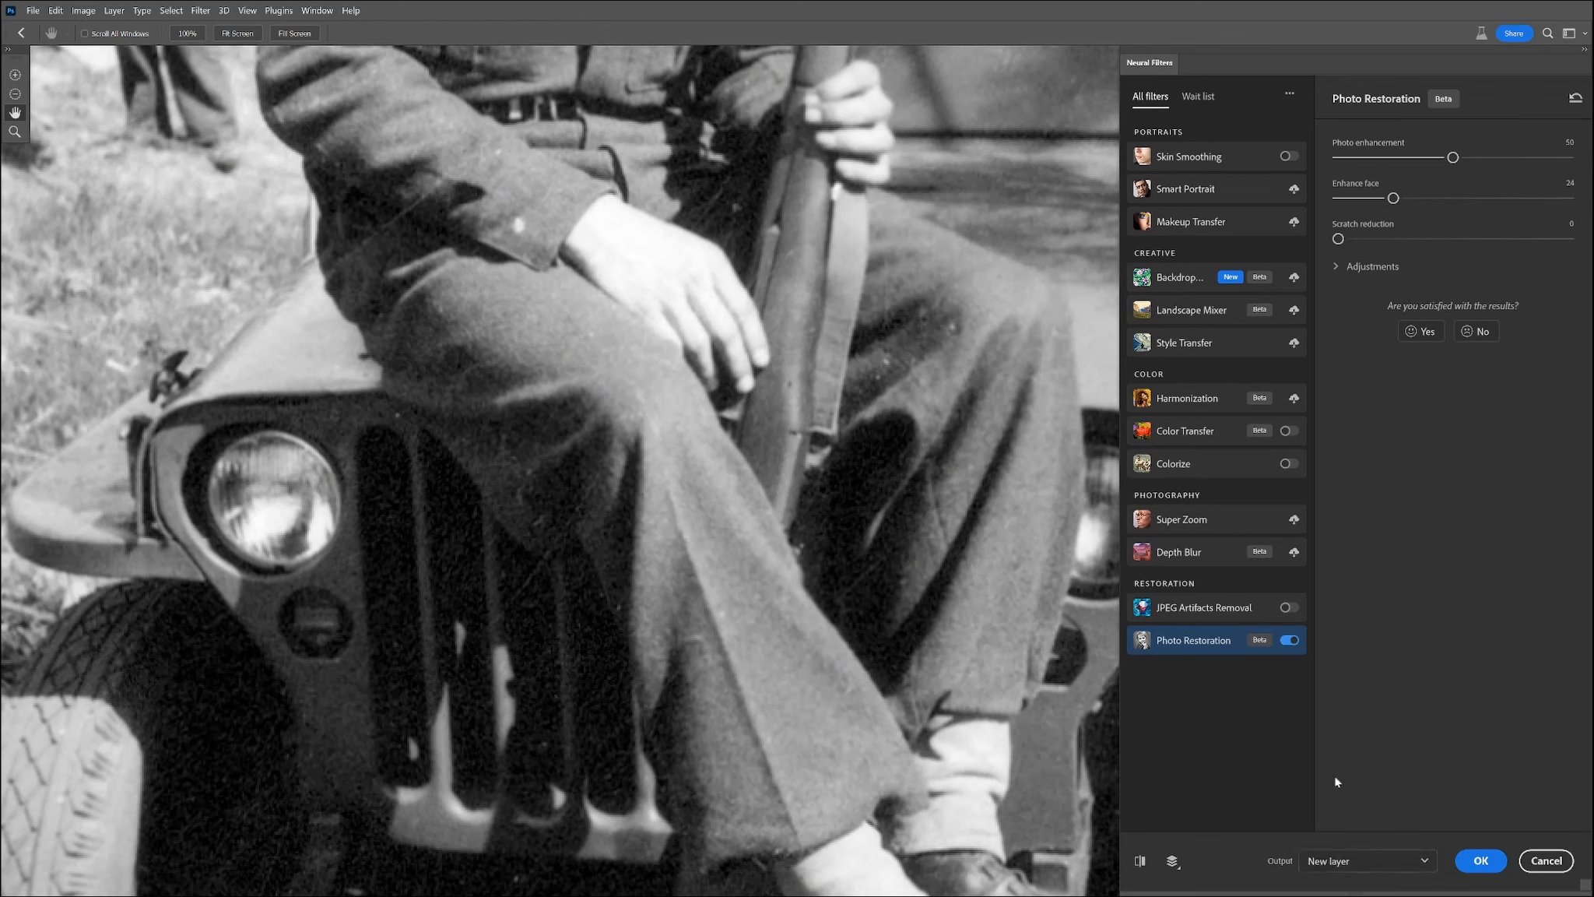
left_click(1479, 861)
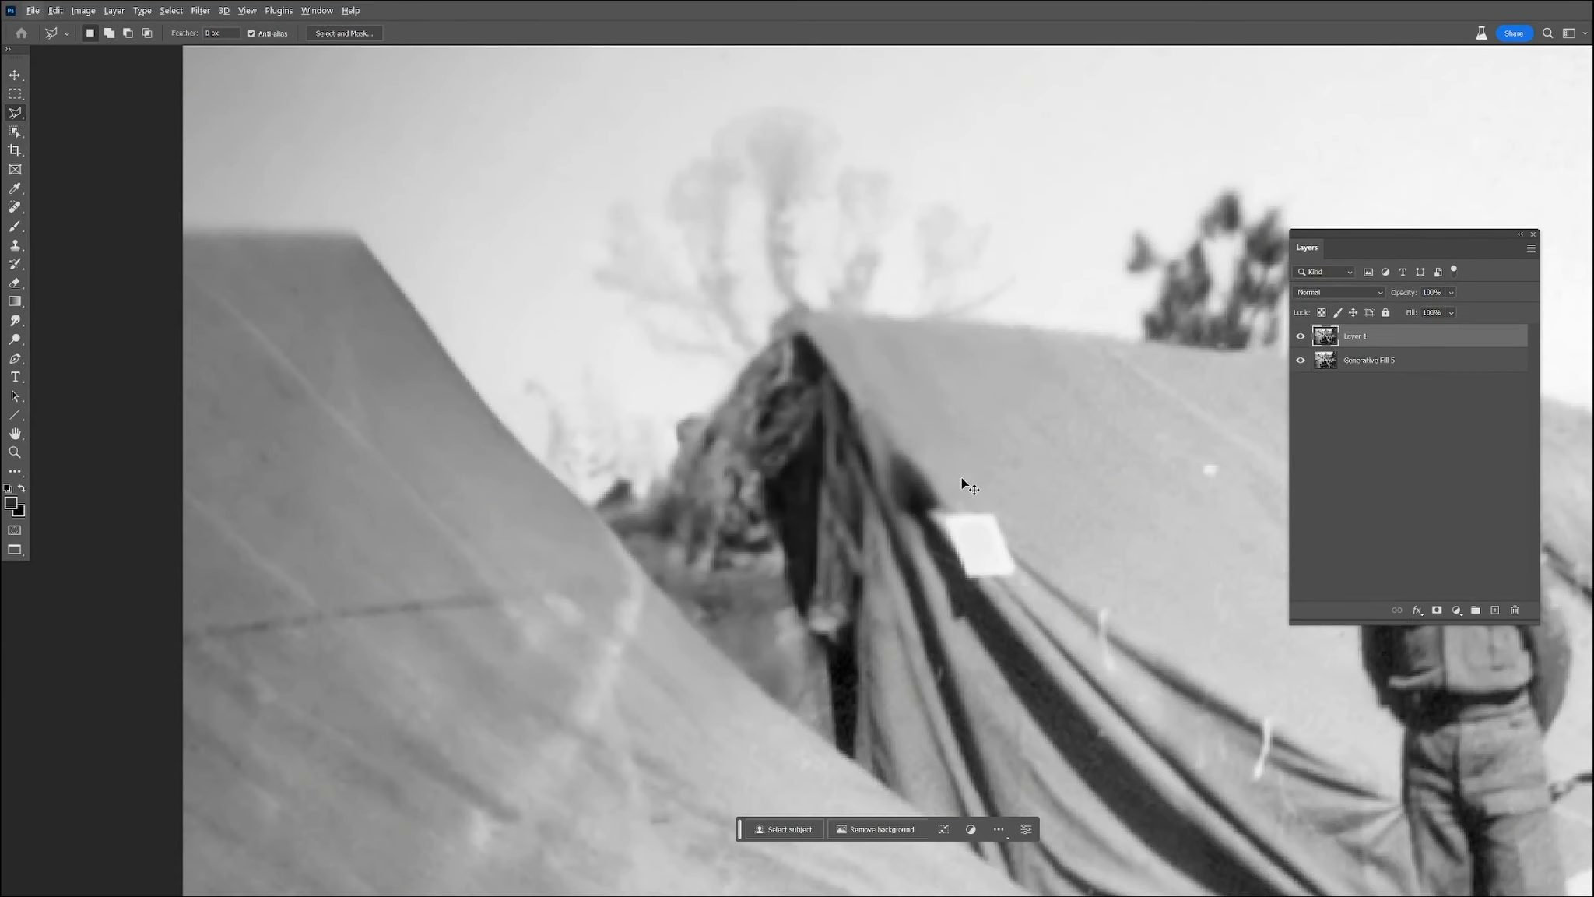
Step: Compare the whole photo with and without the restored layer by switching its visibility off and on
key("ctrl+0")
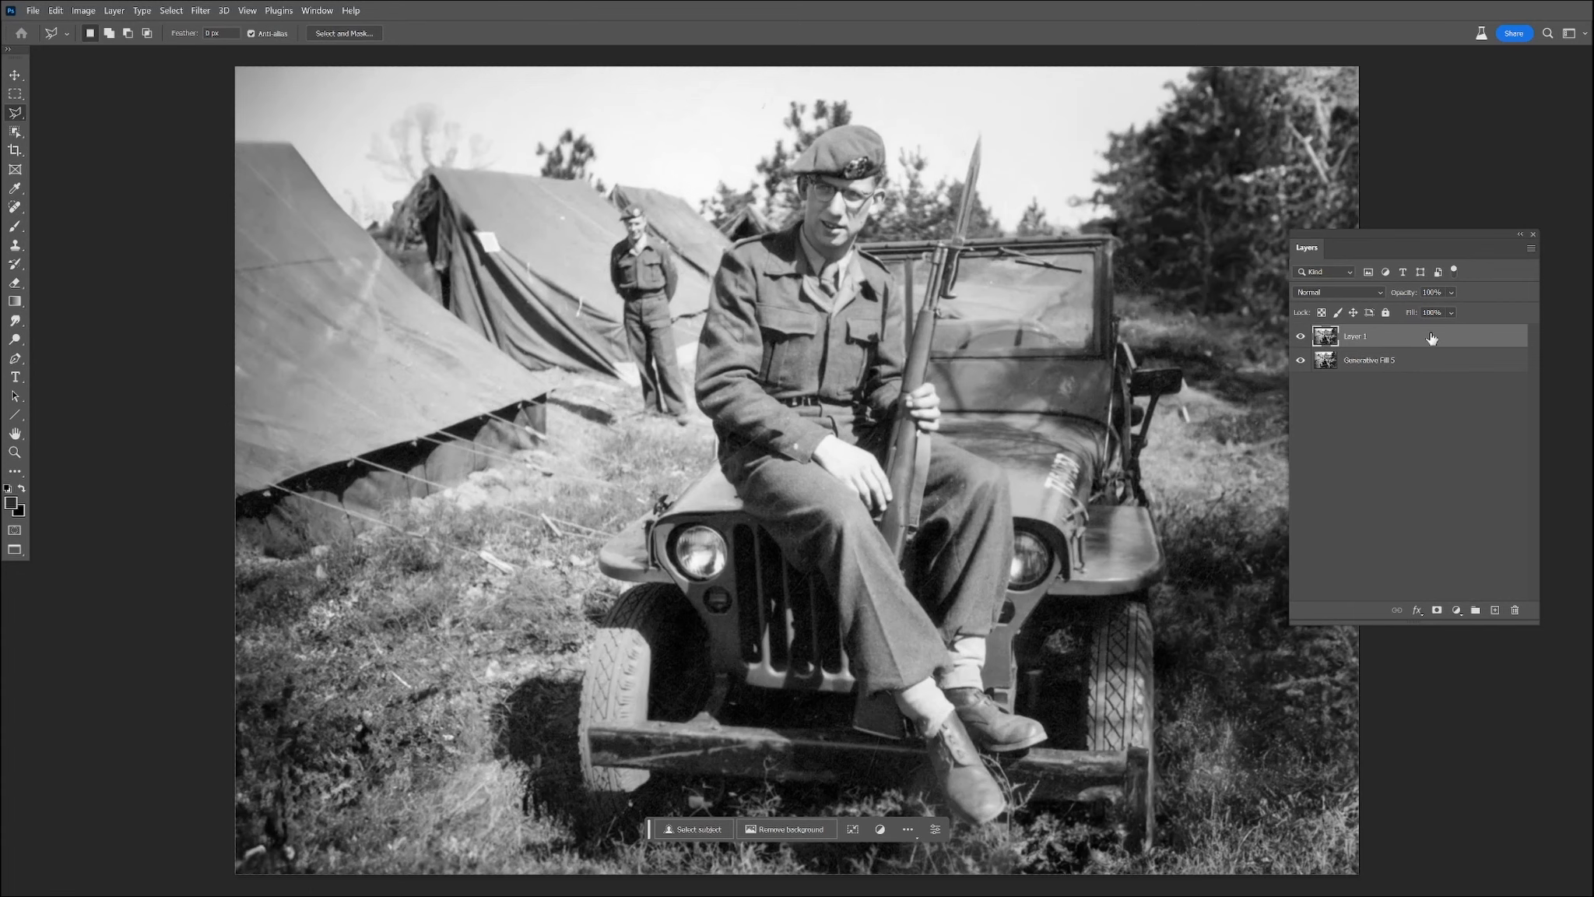
left_click(1300, 336)
left_click(1300, 336)
left_click(1299, 336)
left_click(1300, 336)
left_click(1300, 337)
left_click(1299, 337)
Step: Apply a Levels adjustment to the restored layer alone, slightly shifting the midtones of its RGB channel
right_click(1394, 362)
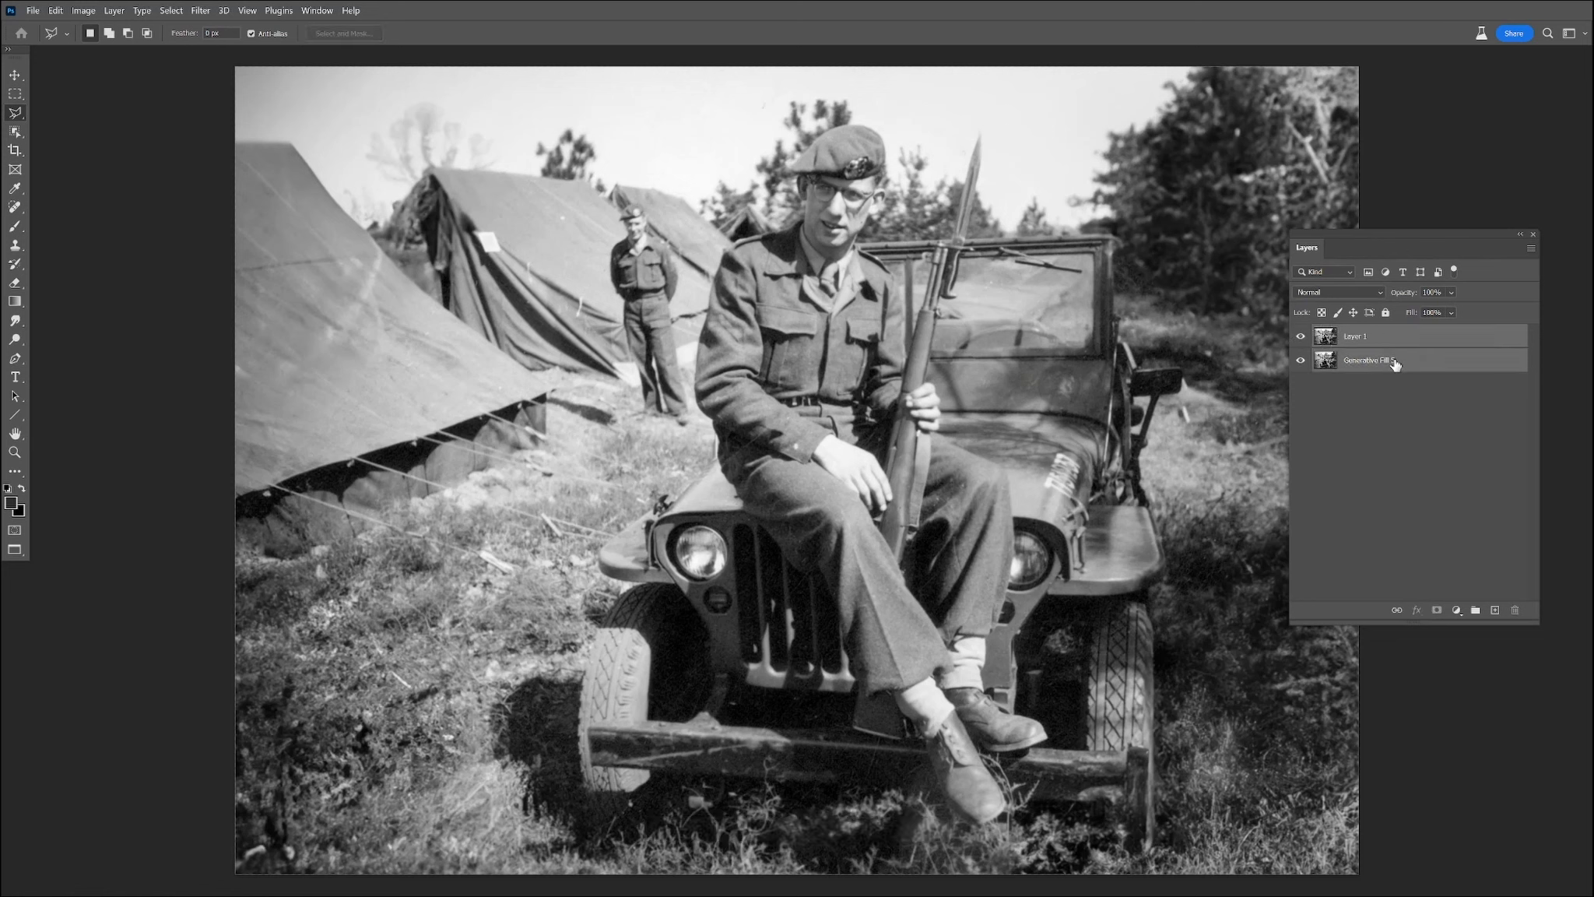
left_click(1357, 523)
left_click(1353, 342)
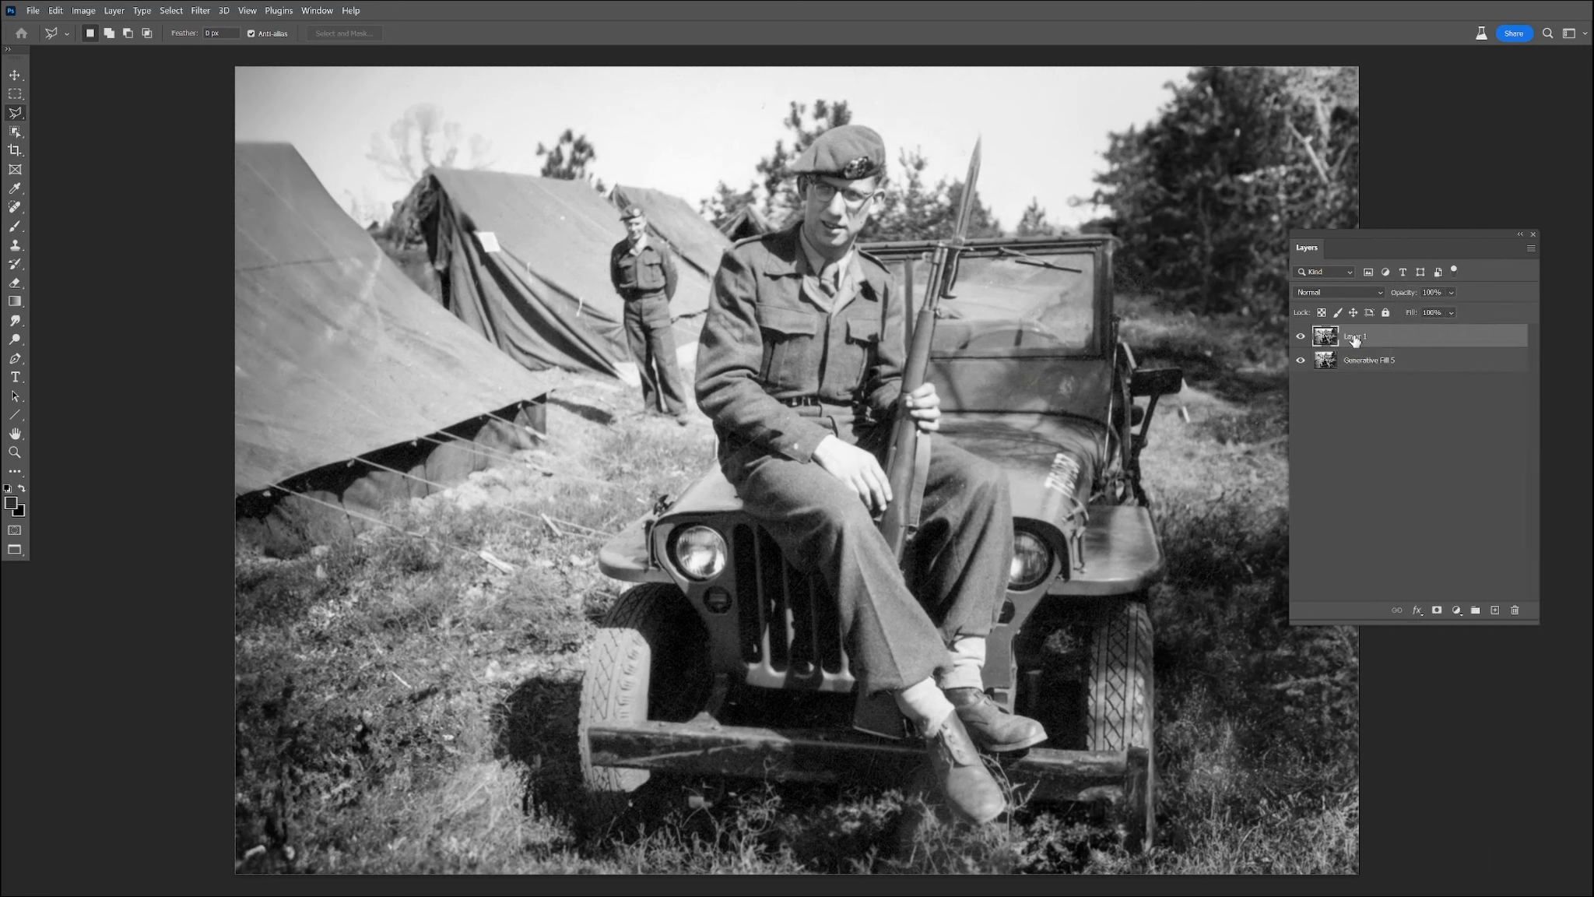
left_click(84, 10)
mouse_move(102, 33)
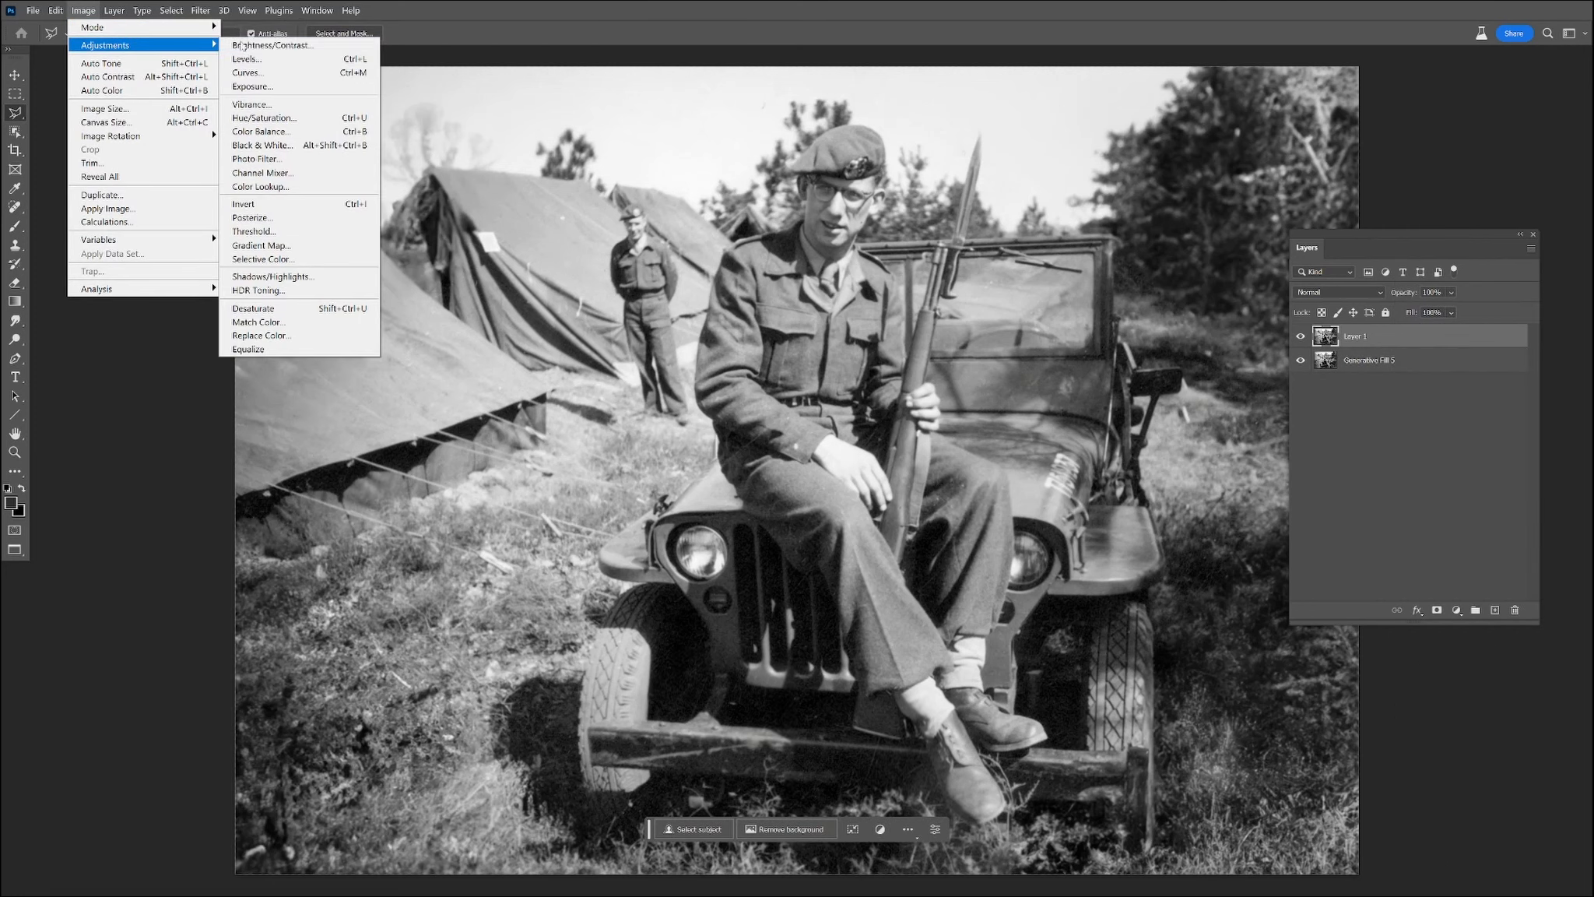
left_click(253, 54)
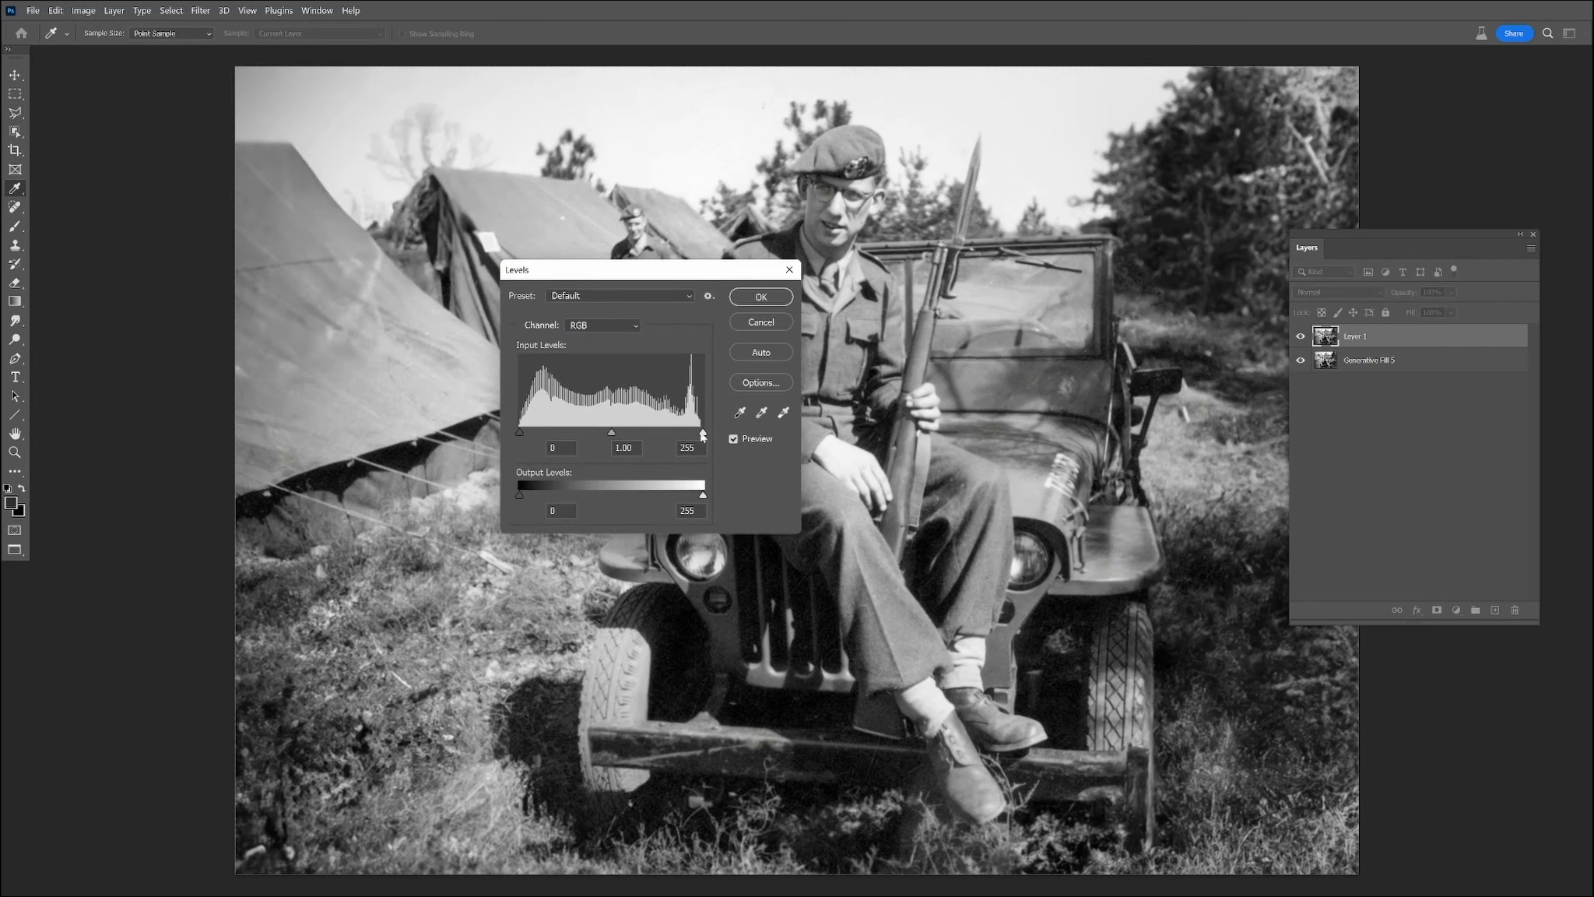
left_click_drag(613, 435, 615, 433)
left_click(760, 296)
key("l")
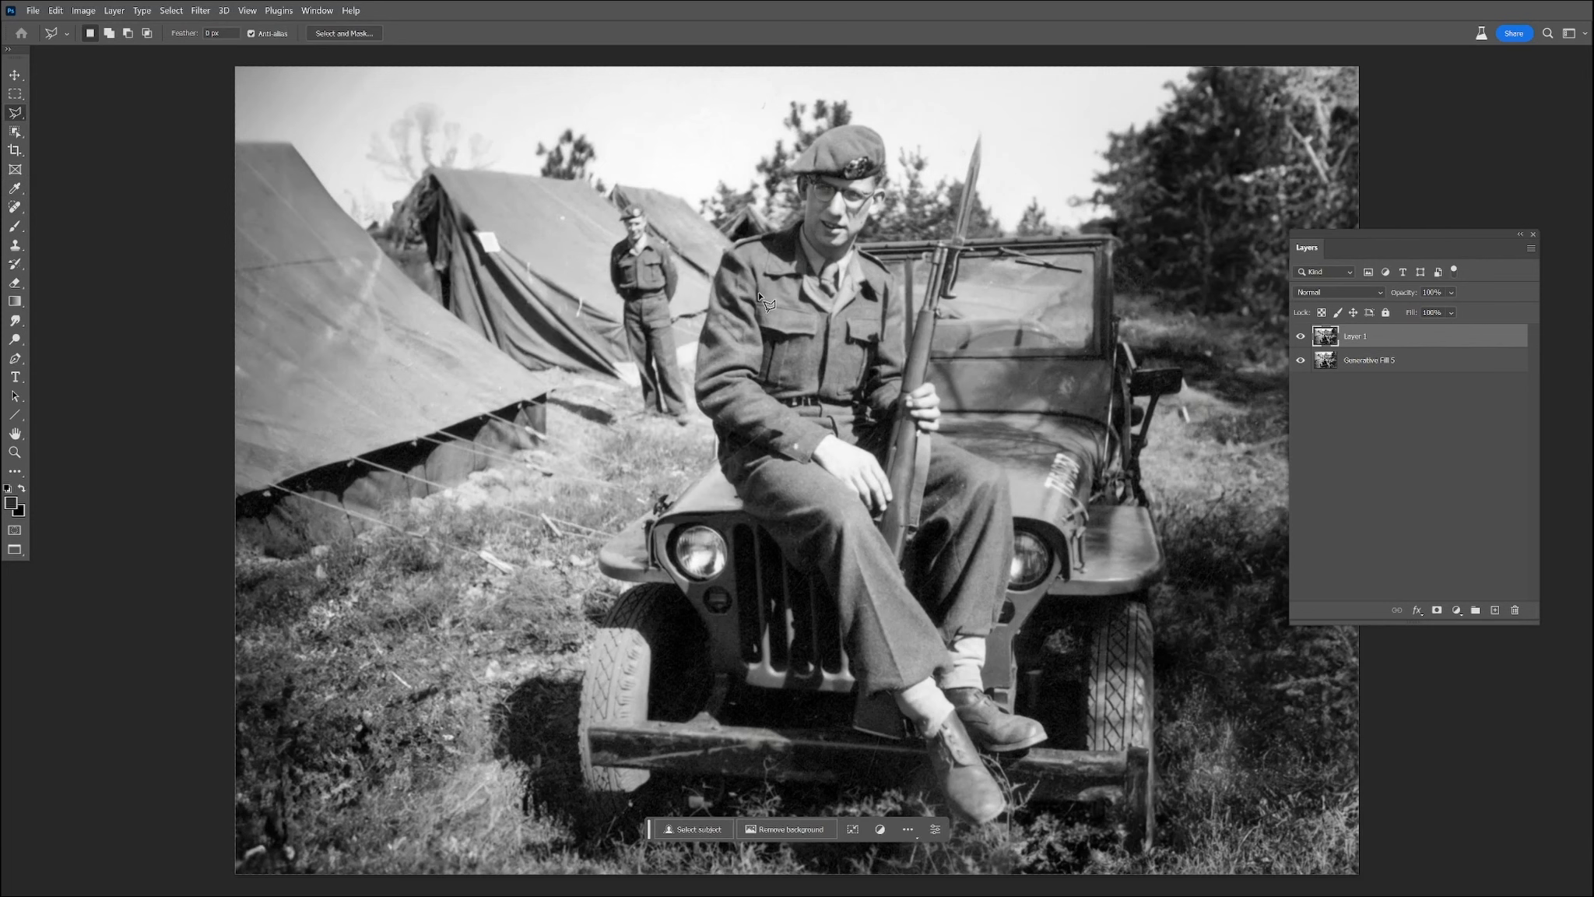
Step: Remove the white spot on the middle tent with the Spot Healing Brush and reduce the brush size
left_click(15, 207)
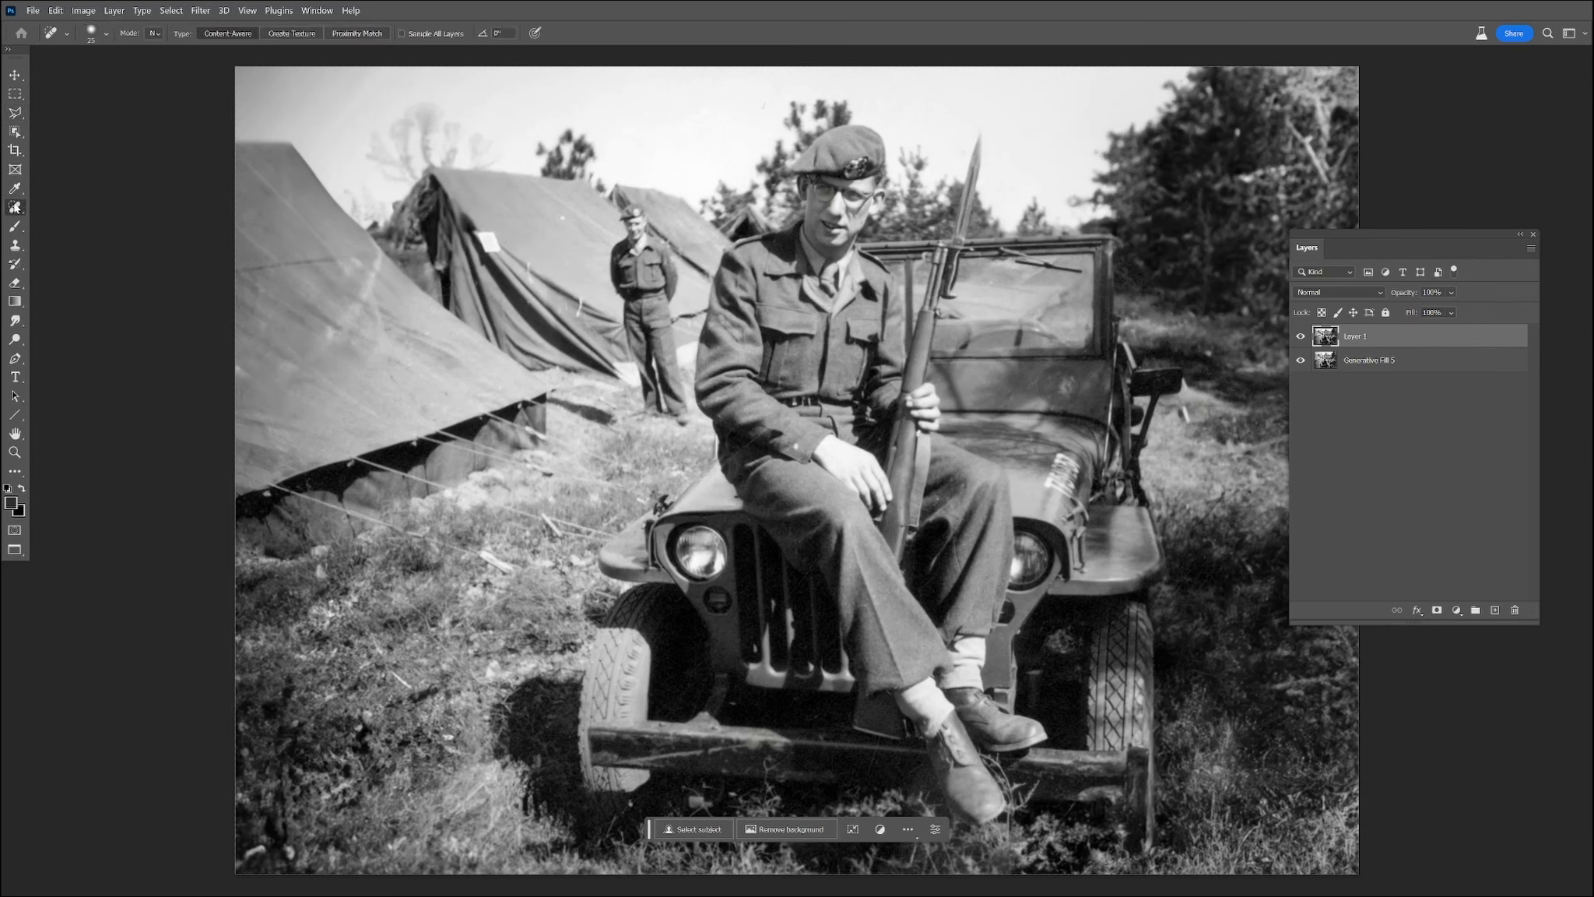
scroll(542, 189, "up", 5)
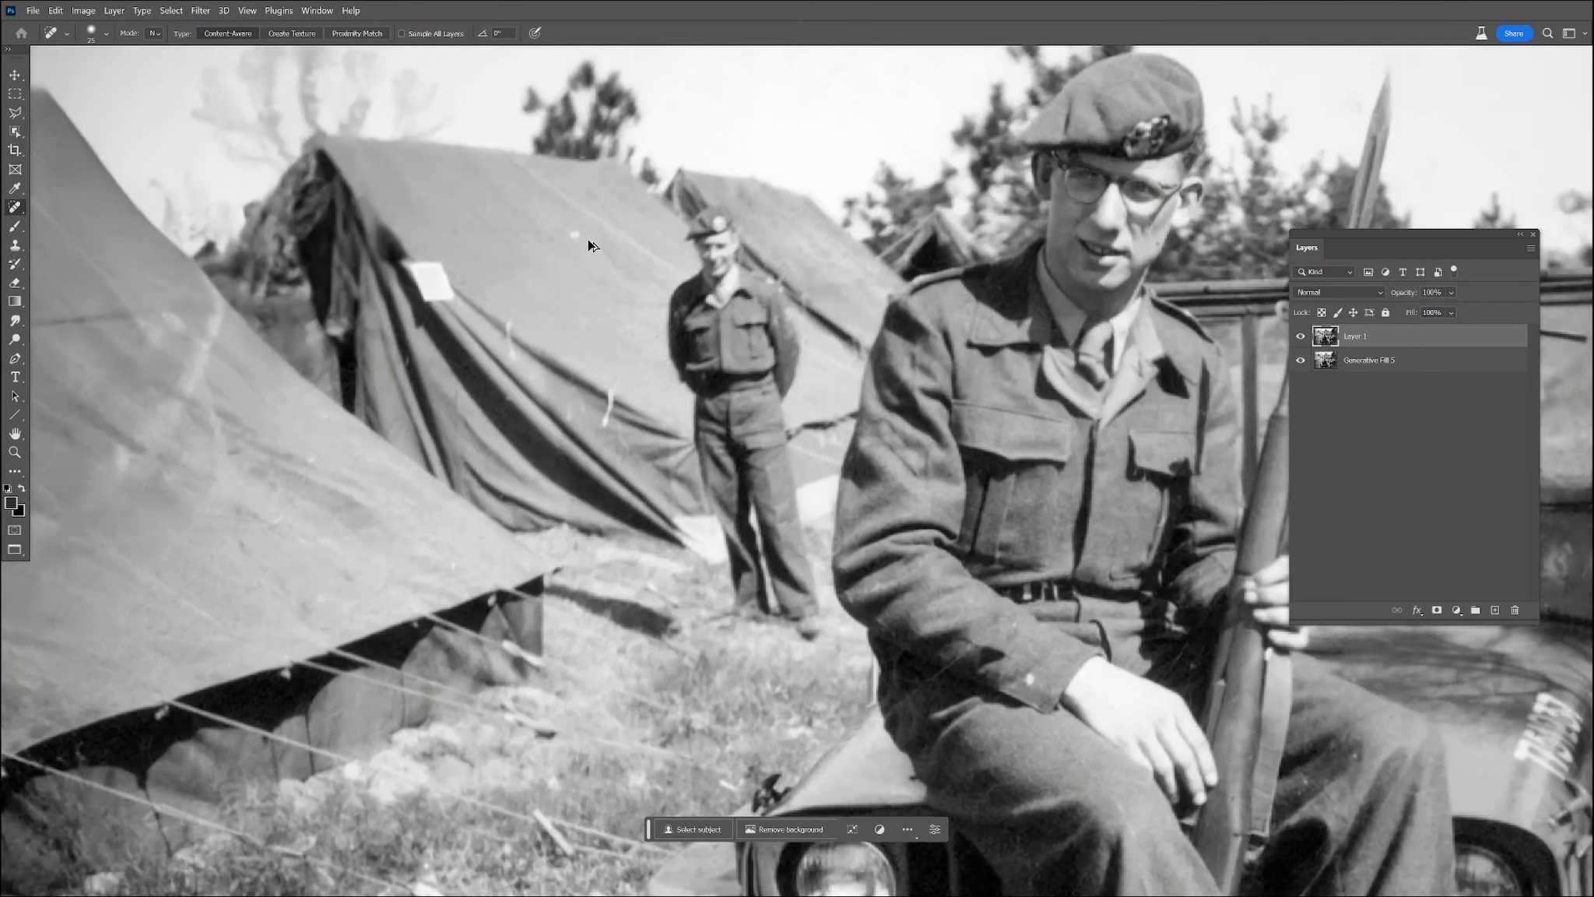
left_click(574, 240)
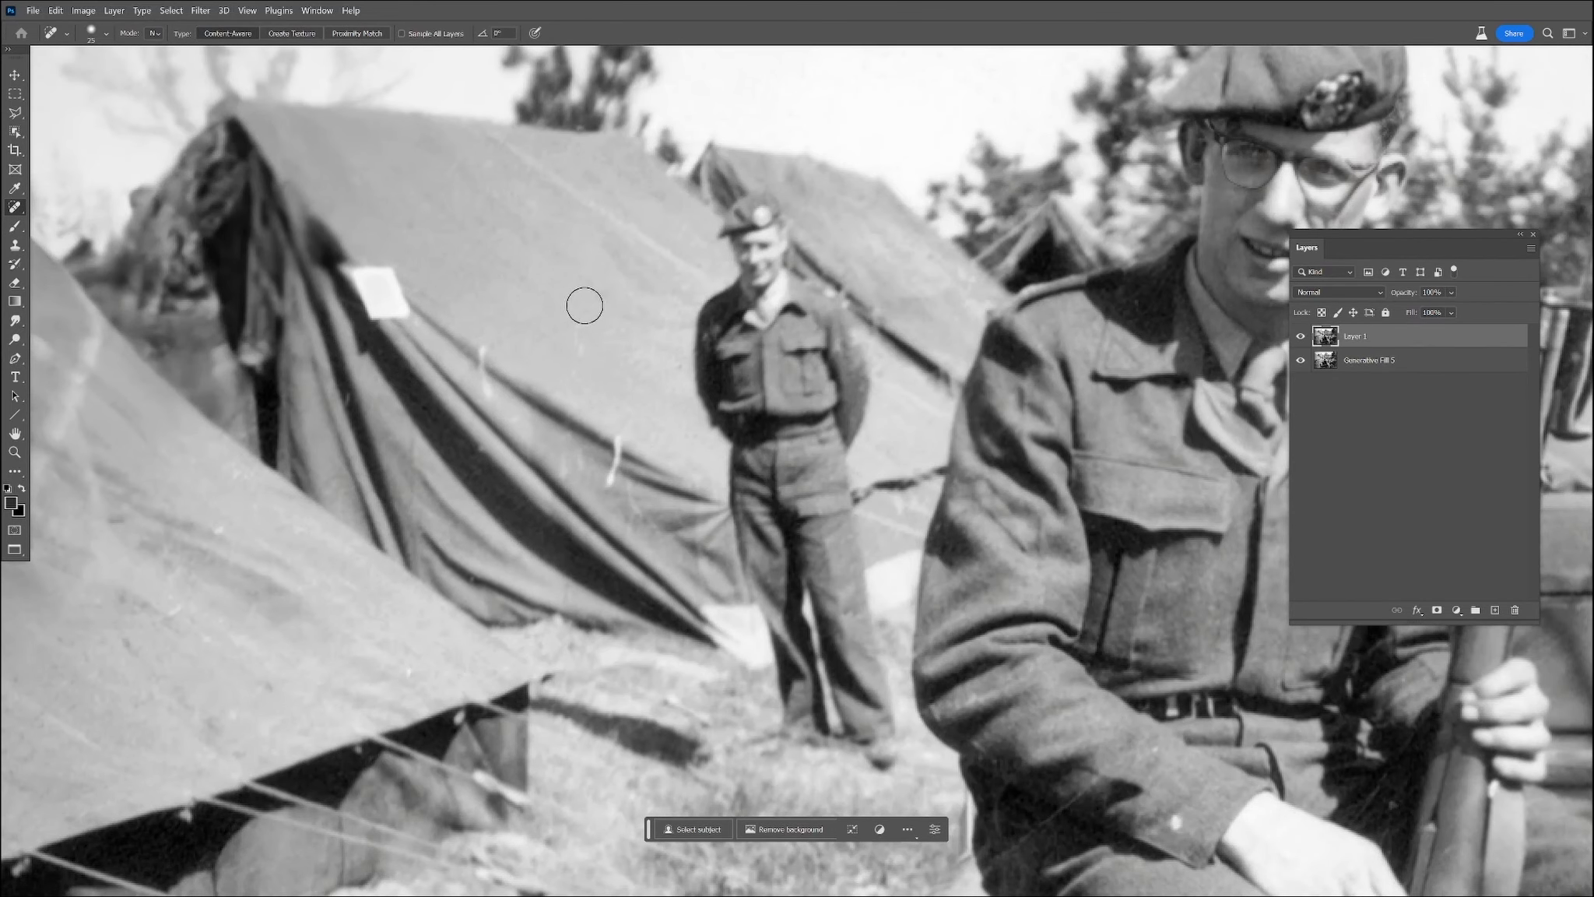
key("bracketleft")
key("bracketleft")
key("bracketleft")
Step: Heal the small marks and scratches on the canvas of the large tent in the foreground
left_click(218, 529)
left_click_drag(640, 496, 1121, 435)
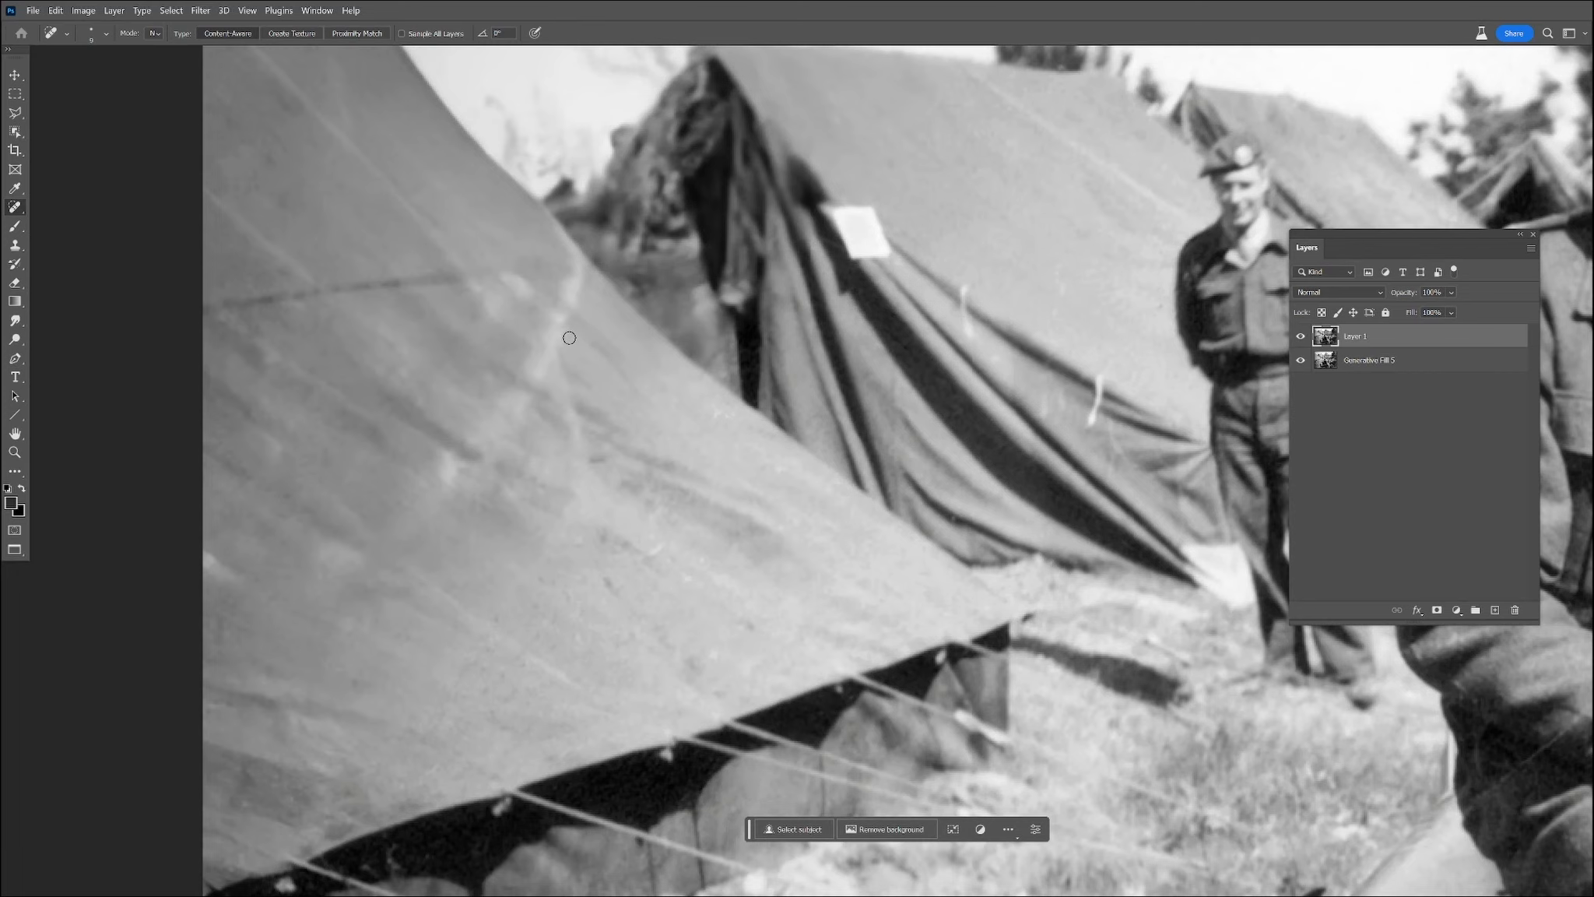
mouse_move(573, 515)
left_mouse_down()
mouse_move(533, 537)
mouse_move(521, 601)
left_mouse_up()
left_click_drag(345, 677, 358, 690)
left_click_drag(561, 491, 595, 275)
left_click_drag(583, 573, 613, 163)
left_click_drag(704, 624, 252, 557)
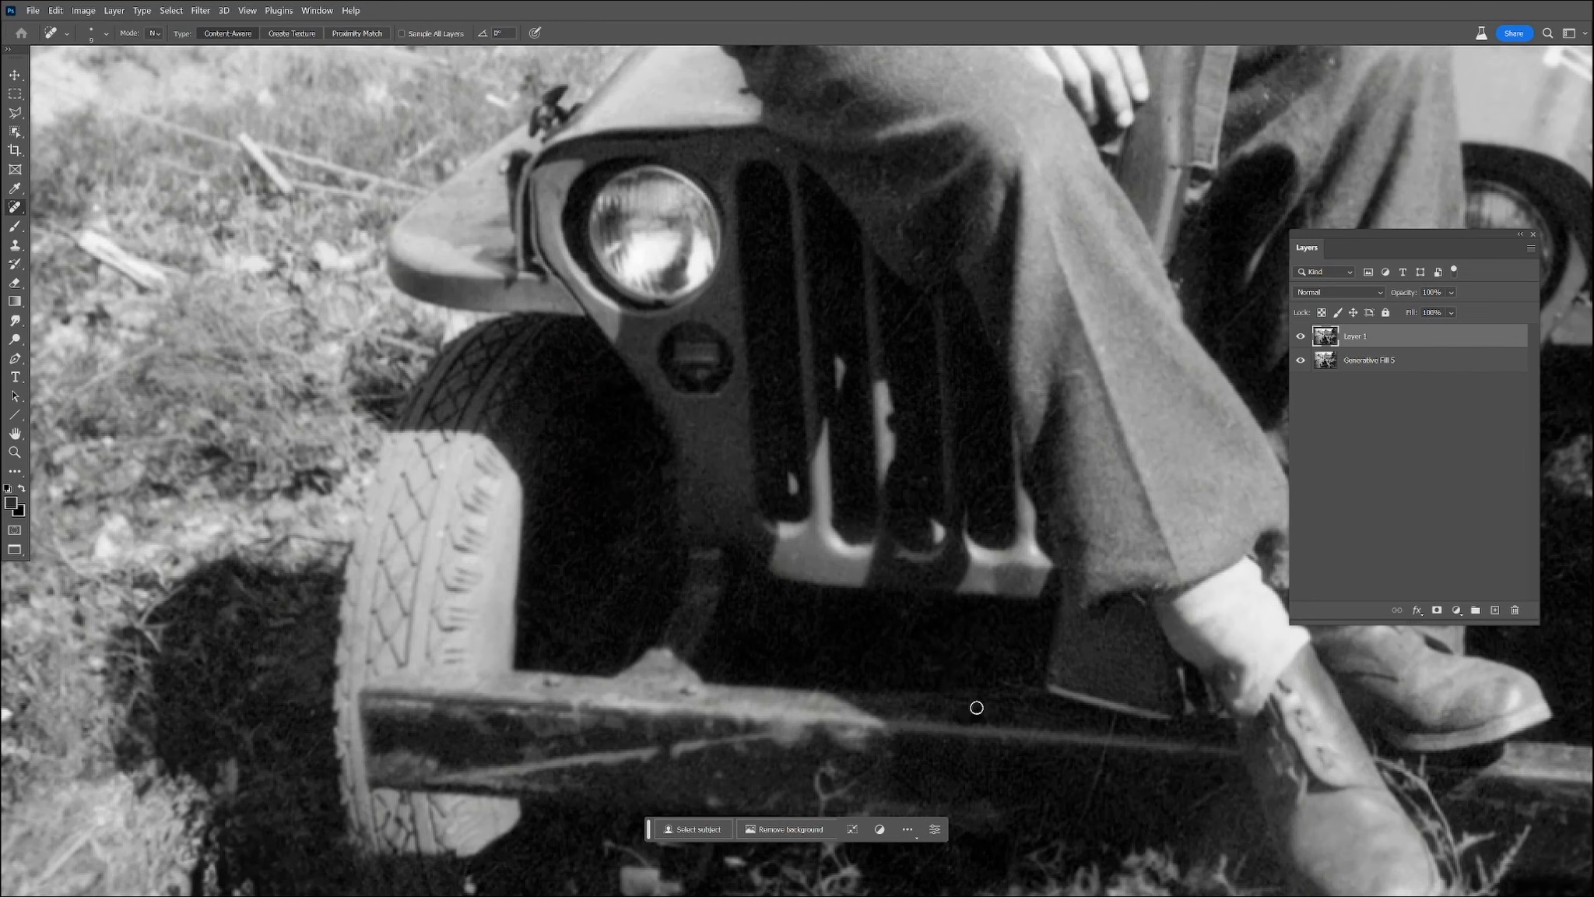
Step: Heal the dust specks and fine scratches across the jeep's front and the seated soldier's trousers
left_click_drag(991, 193, 866, 398)
mouse_move(1093, 374)
left_mouse_down()
mouse_move(1062, 376)
mouse_move(1088, 393)
left_mouse_up()
mouse_move(1065, 690)
left_mouse_down()
mouse_move(988, 581)
mouse_move(865, 477)
mouse_move(907, 542)
mouse_move(862, 650)
left_mouse_up()
left_click_drag(1026, 582, 1029, 580)
left_click_drag(909, 571, 722, 662)
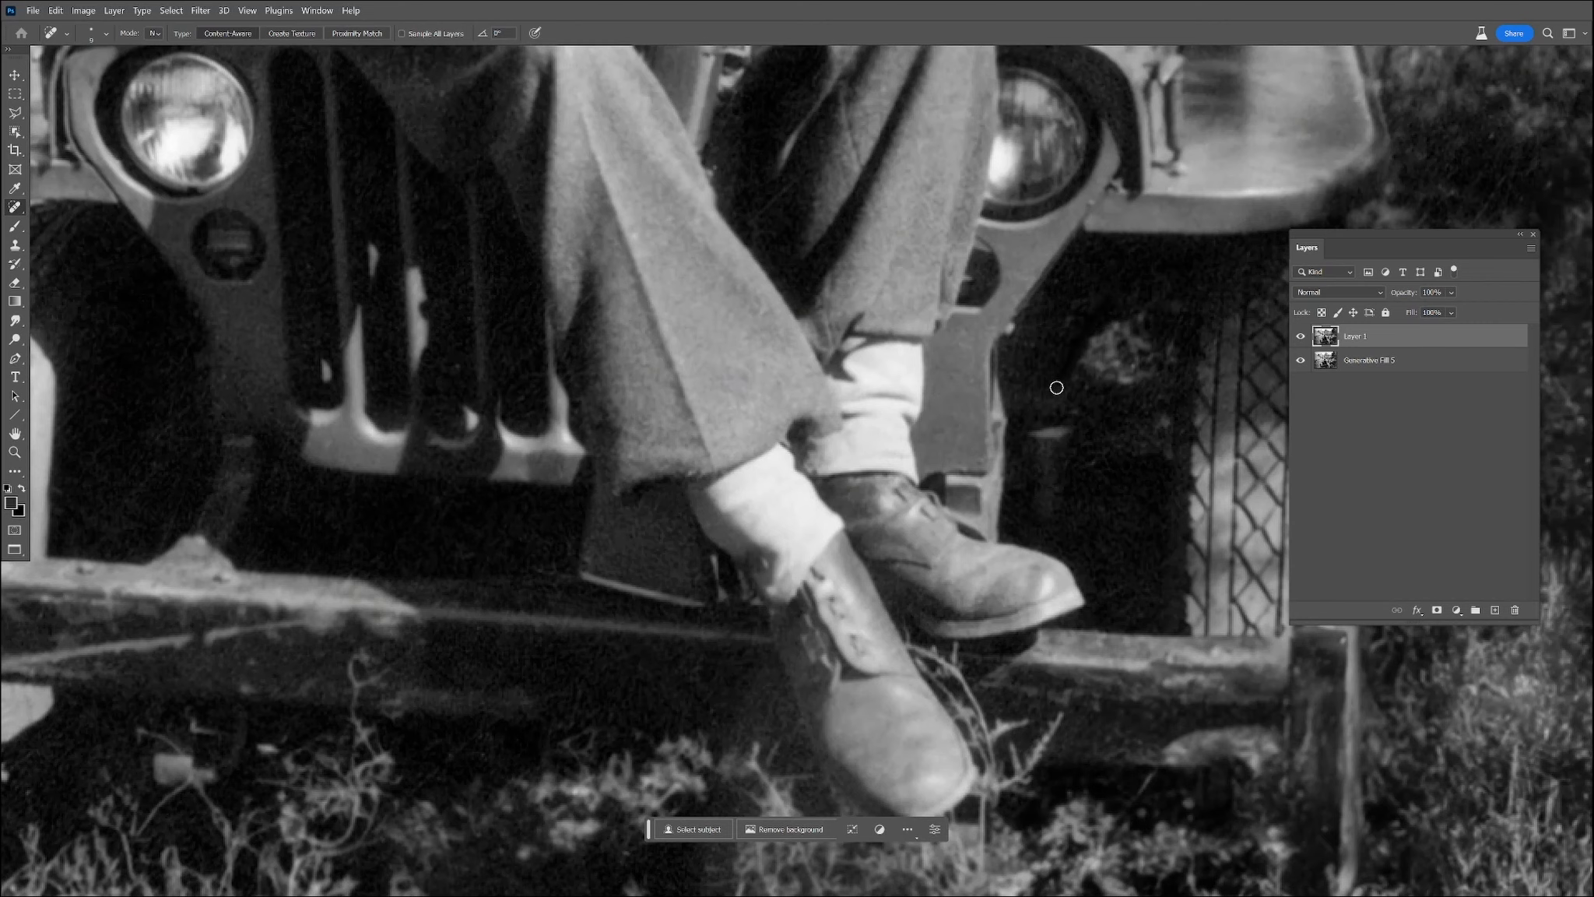
left_click_drag(934, 299, 985, 615)
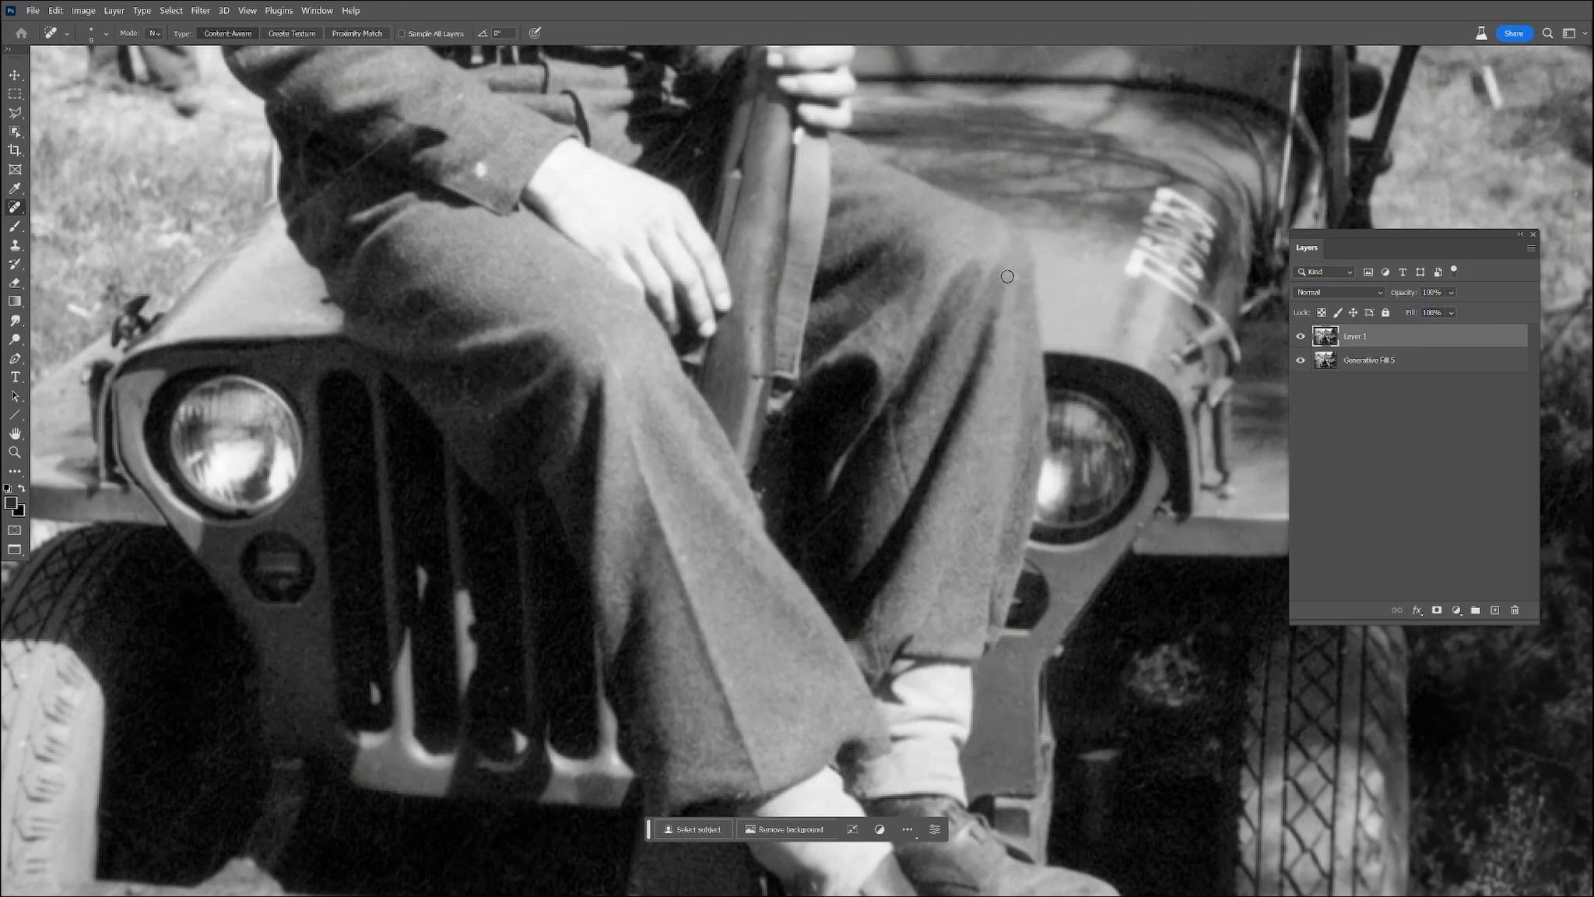
mouse_move(754, 326)
left_mouse_down()
mouse_move(783, 462)
mouse_move(859, 558)
left_mouse_up()
left_click_drag(676, 483, 699, 489)
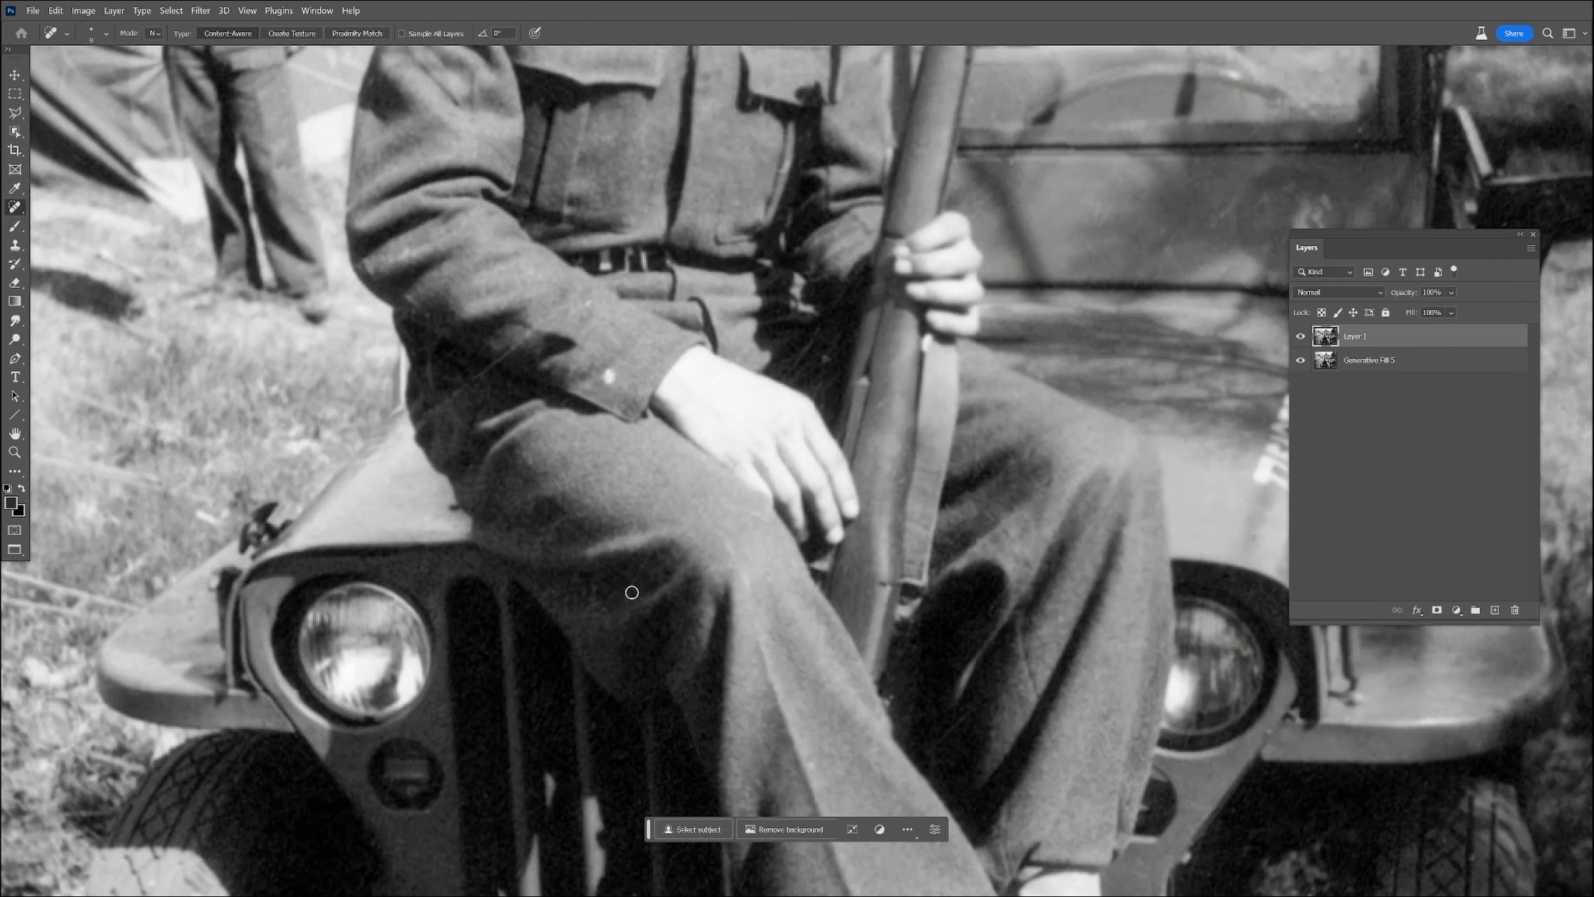
left_click_drag(527, 443, 552, 561)
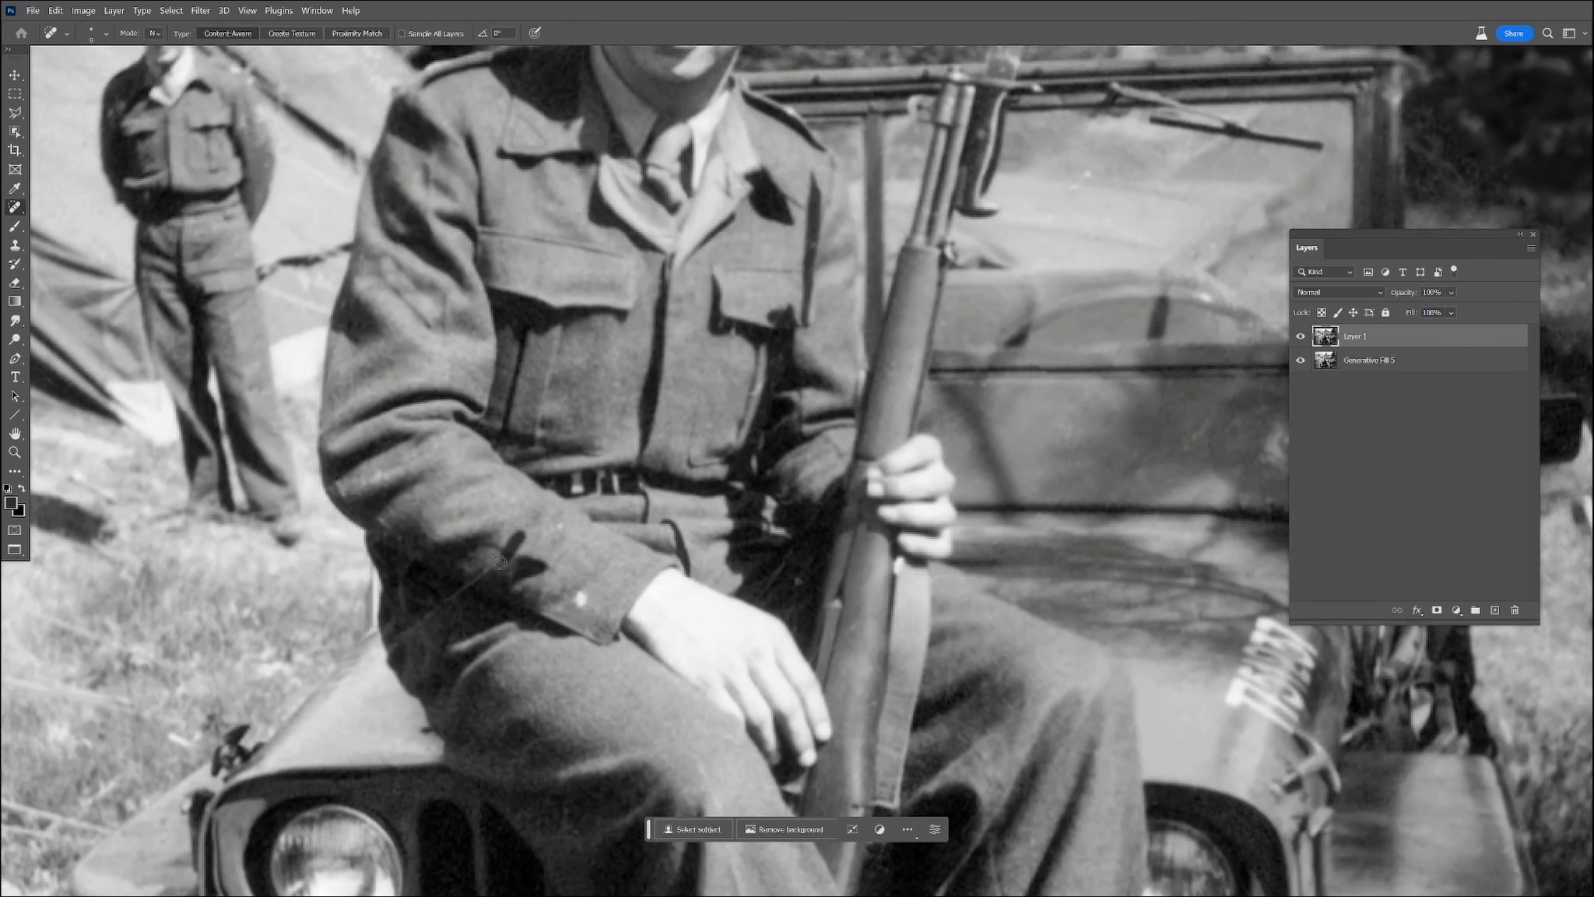
Step: Heal the small specks on the seated soldier's sleeve and uniform and along his rifle
left_click_drag(400, 633, 467, 591)
left_click_drag(558, 525, 558, 525)
left_click(855, 627)
left_click(872, 700)
left_click_drag(460, 435, 460, 435)
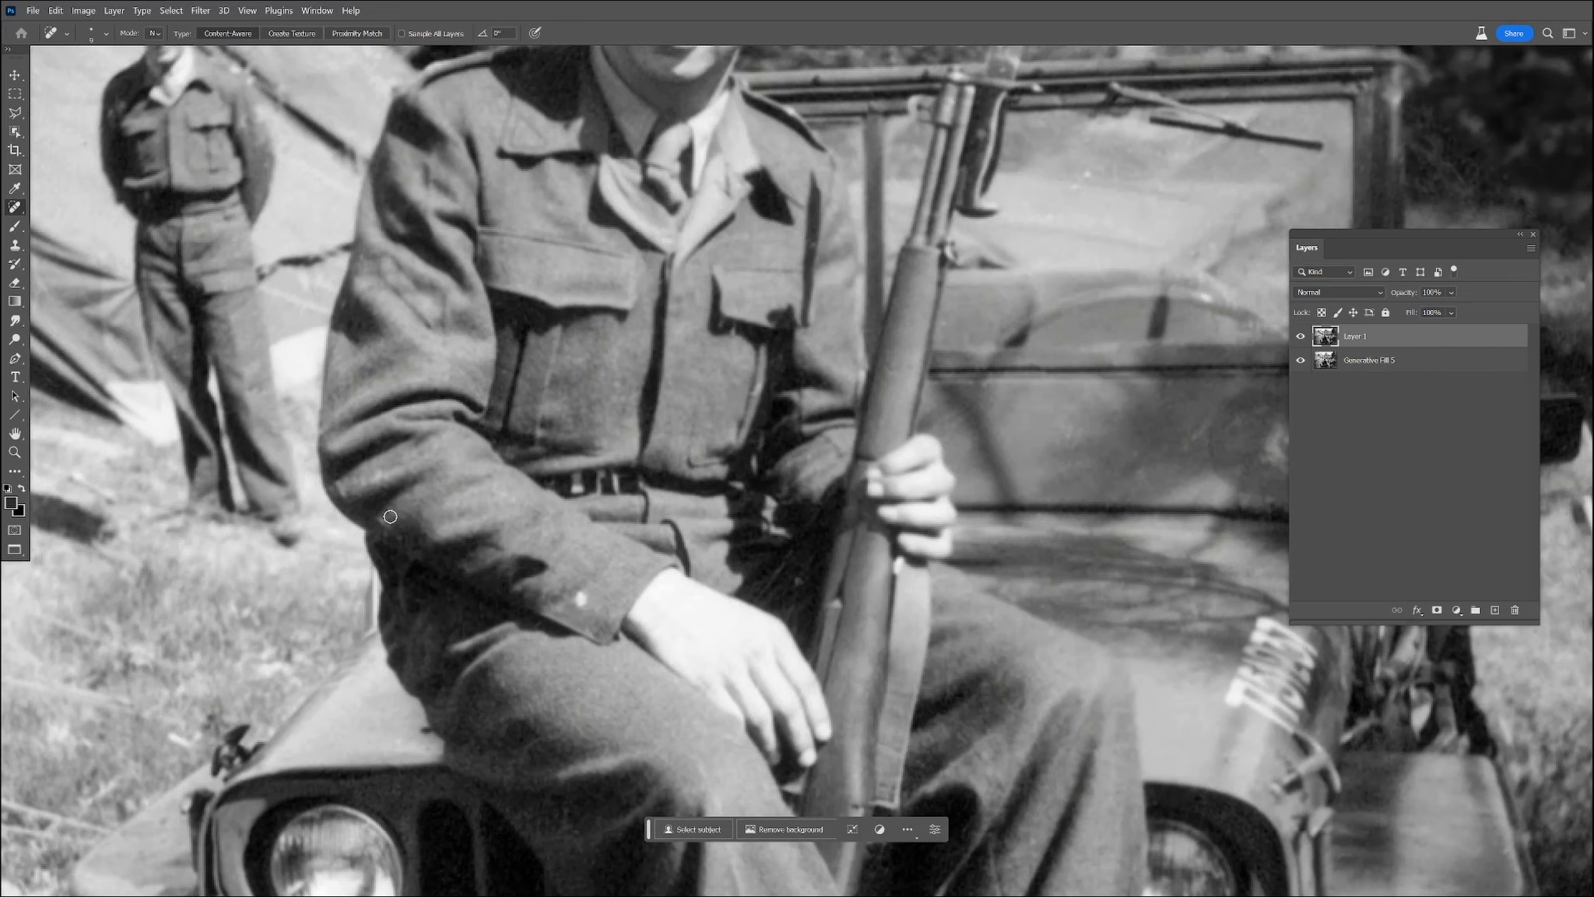
Step: Retouch the mark on the soldier's cheek and heal the dark specks in the sky beside his beret
left_click_drag(587, 278, 513, 526)
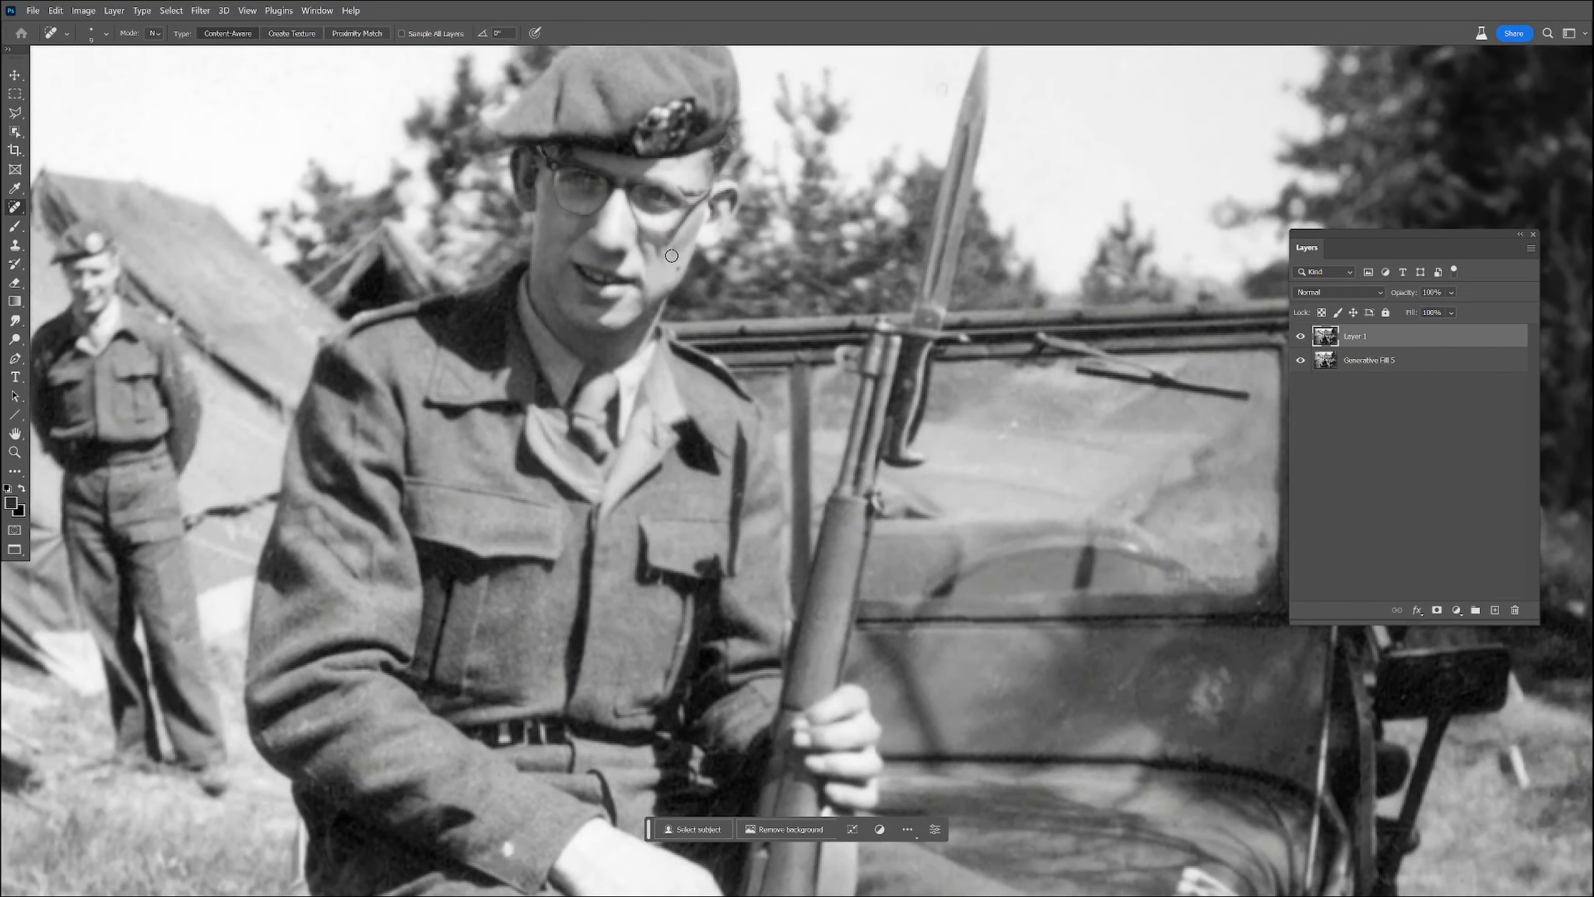
mouse_move(660, 266)
left_mouse_down()
mouse_move(657, 365)
mouse_move(652, 343)
left_mouse_up()
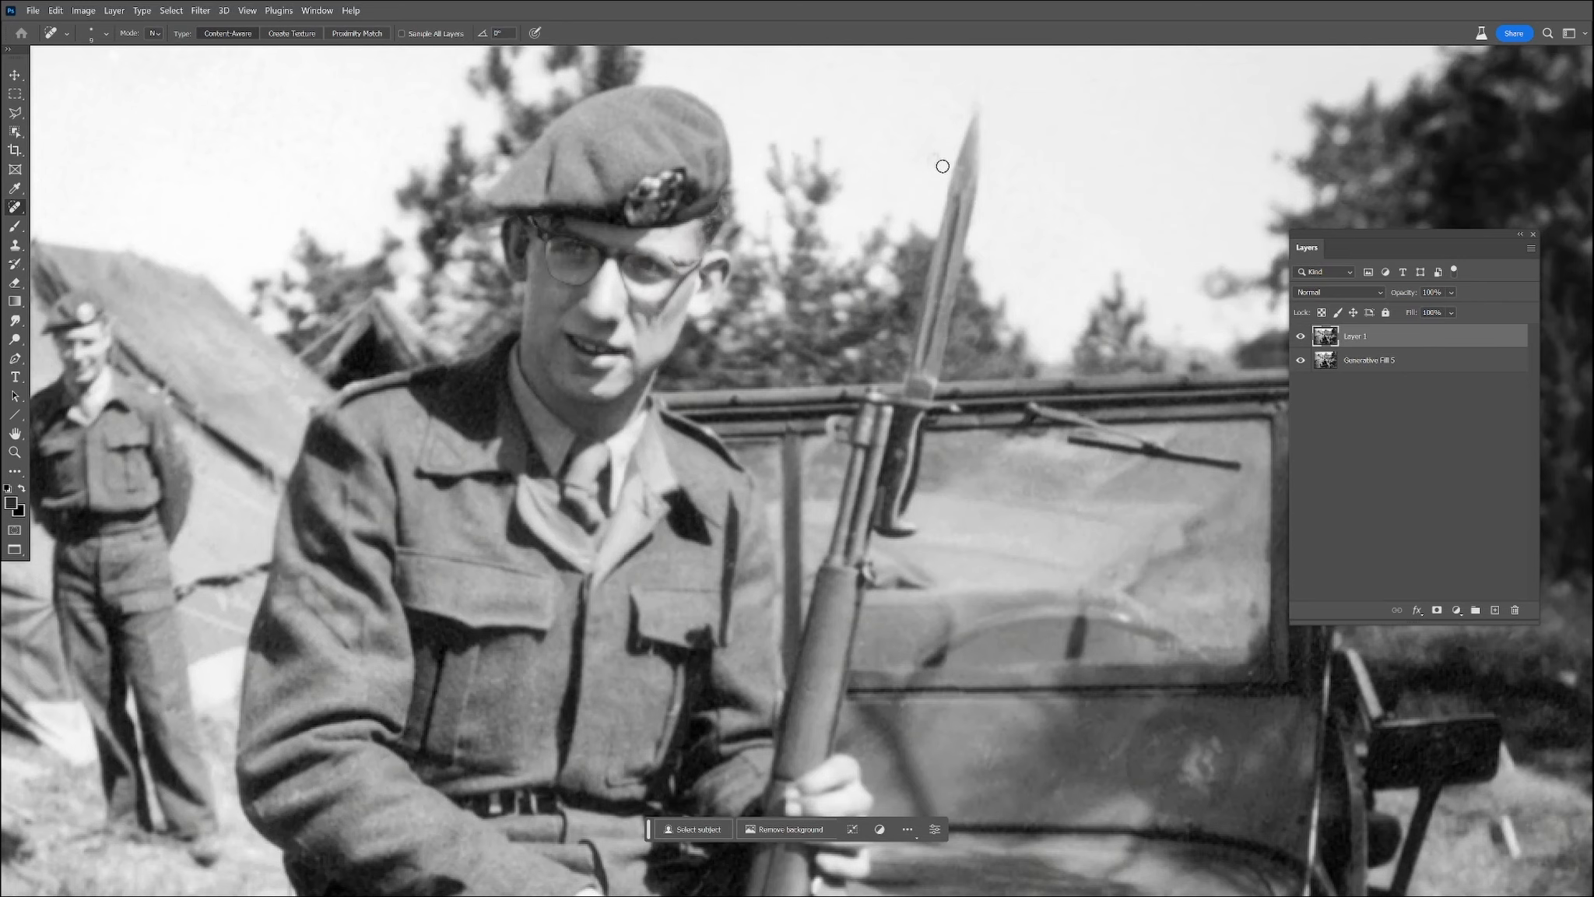
left_click_drag(1026, 170, 1074, 456)
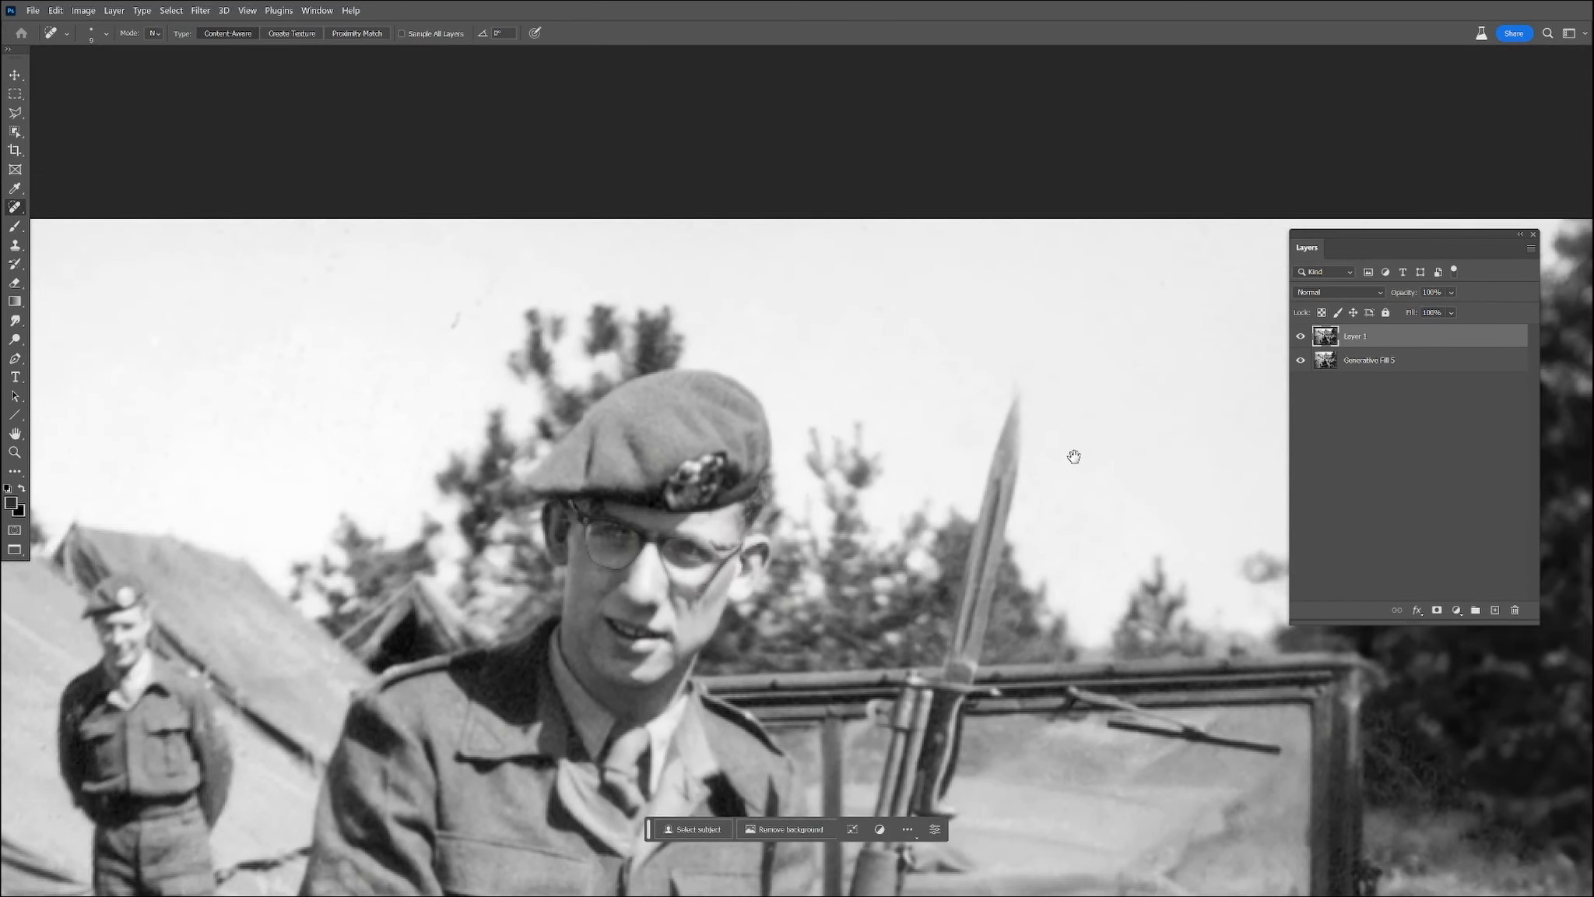
left_click_drag(455, 337, 453, 315)
left_click_drag(505, 278, 467, 330)
left_click(327, 267)
mouse_move(306, 252)
left_mouse_down()
mouse_move(346, 225)
mouse_move(307, 231)
left_mouse_up()
Step: Inspect the windscreen, bonnet, wheels and grass for remaining blemishes, return to the whole photo, and move the Layers panel off it
scroll(351, 370, "down", 5)
left_click_drag(845, 631, 650, 327)
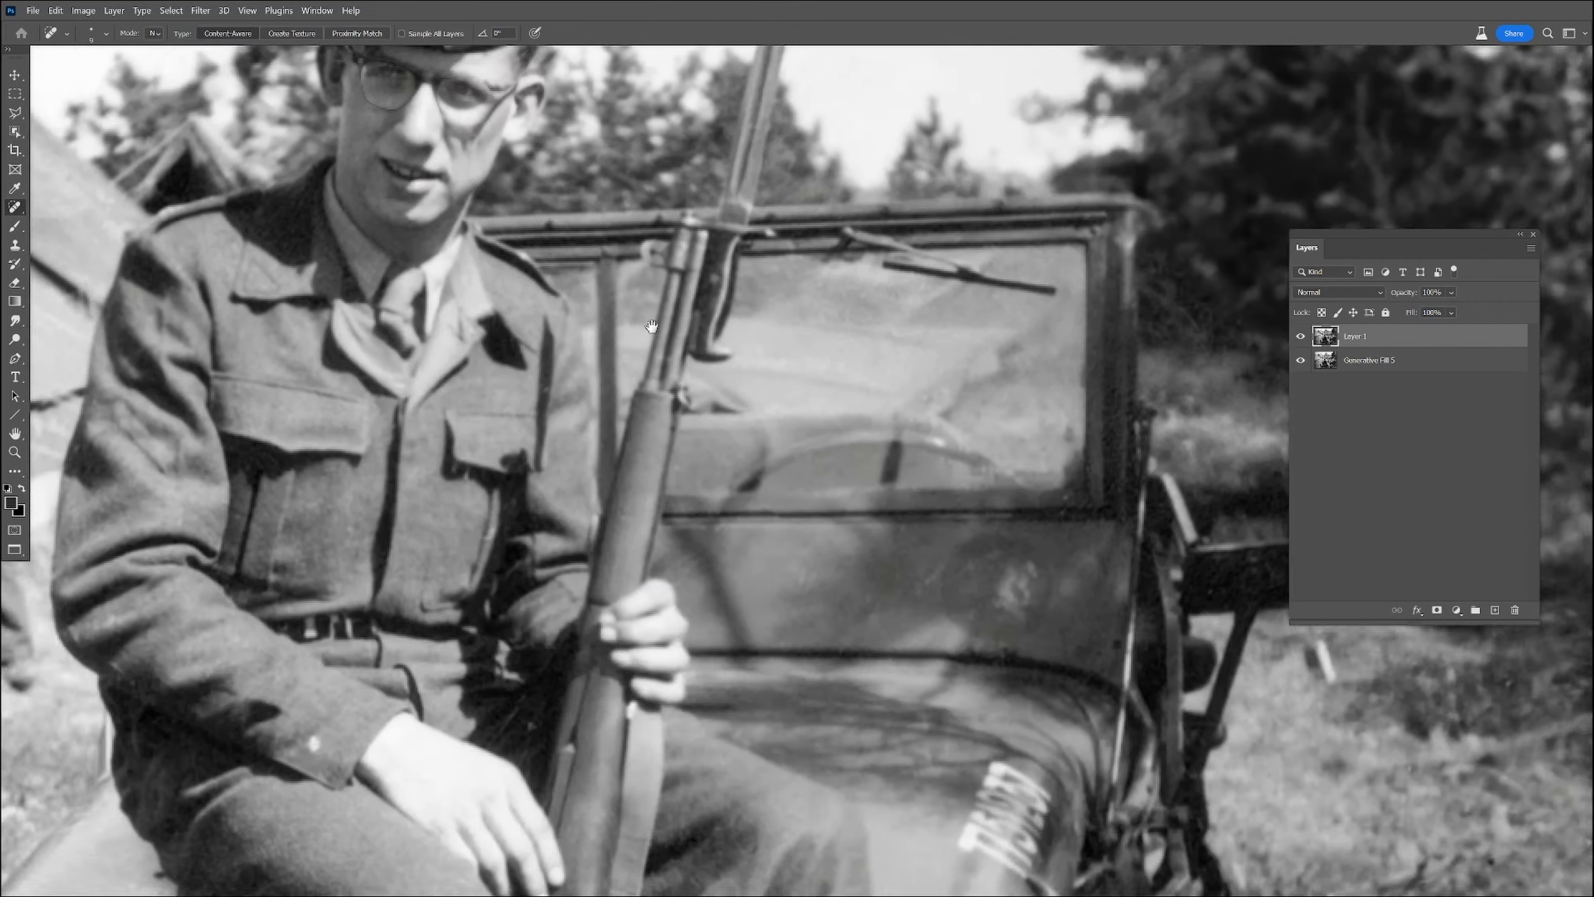
left_click_drag(979, 552, 872, 313)
scroll(884, 463, "down", 10)
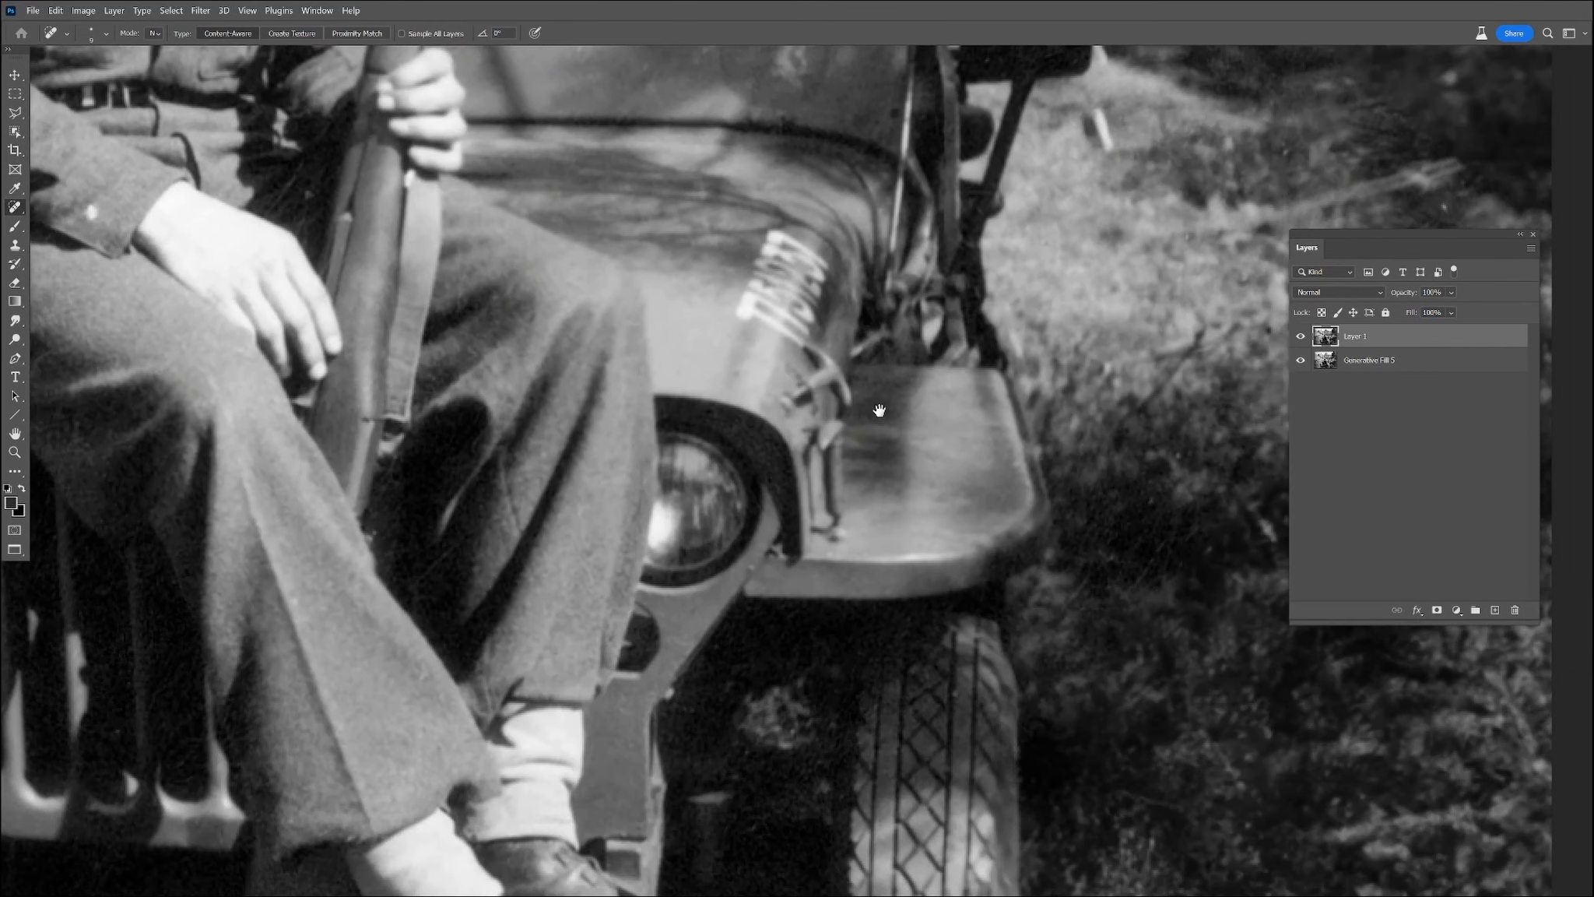
scroll(978, 490, "down", 2)
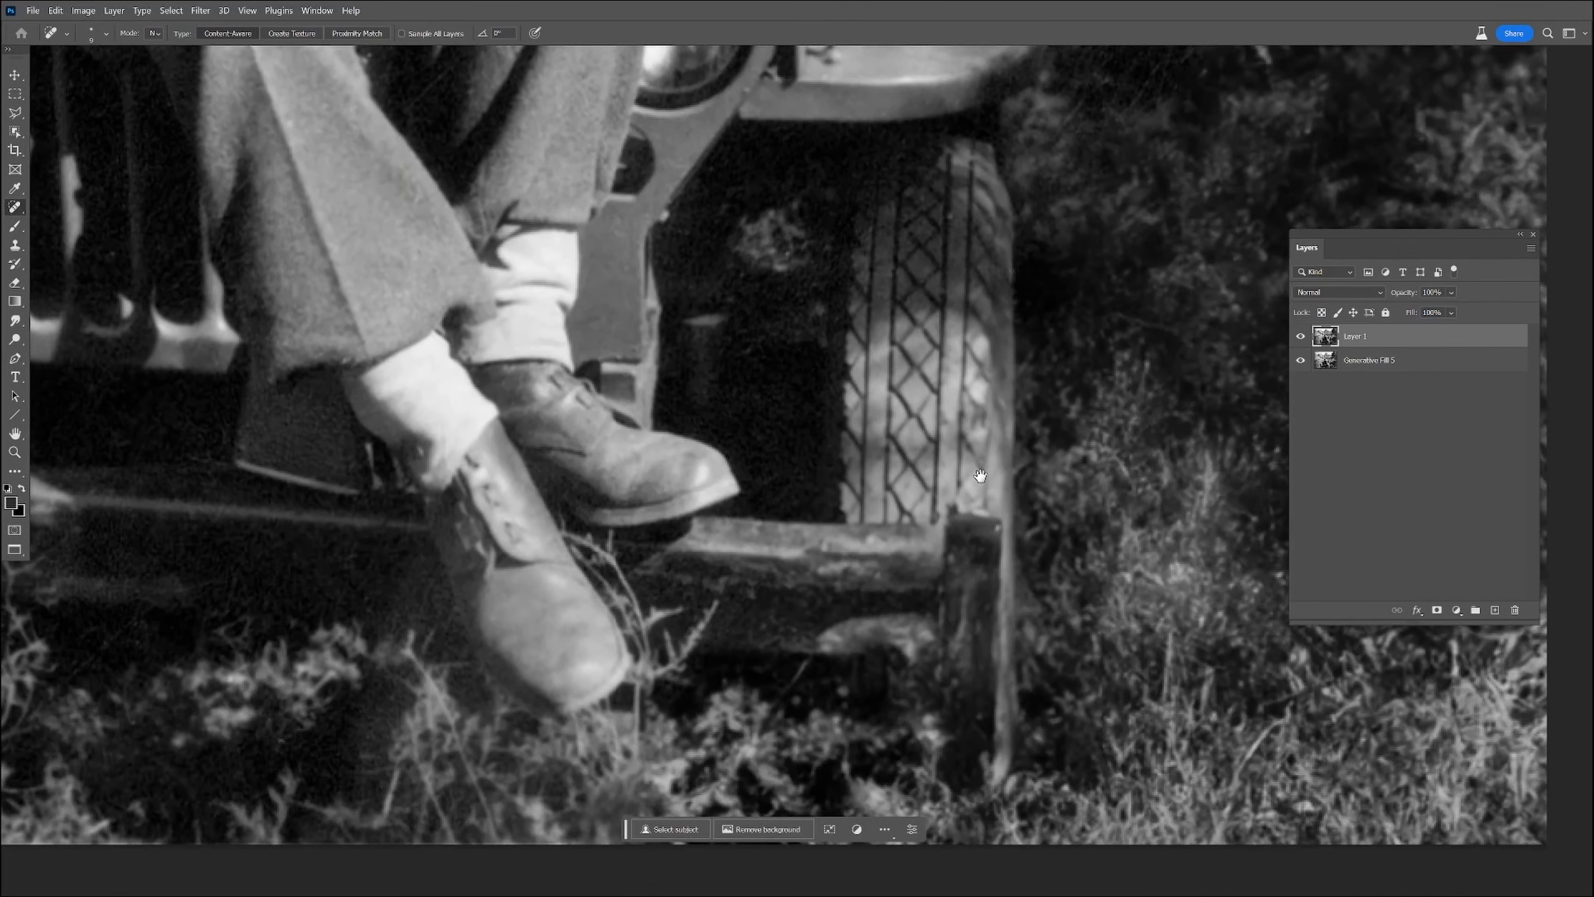
left_click_drag(866, 503, 784, 496)
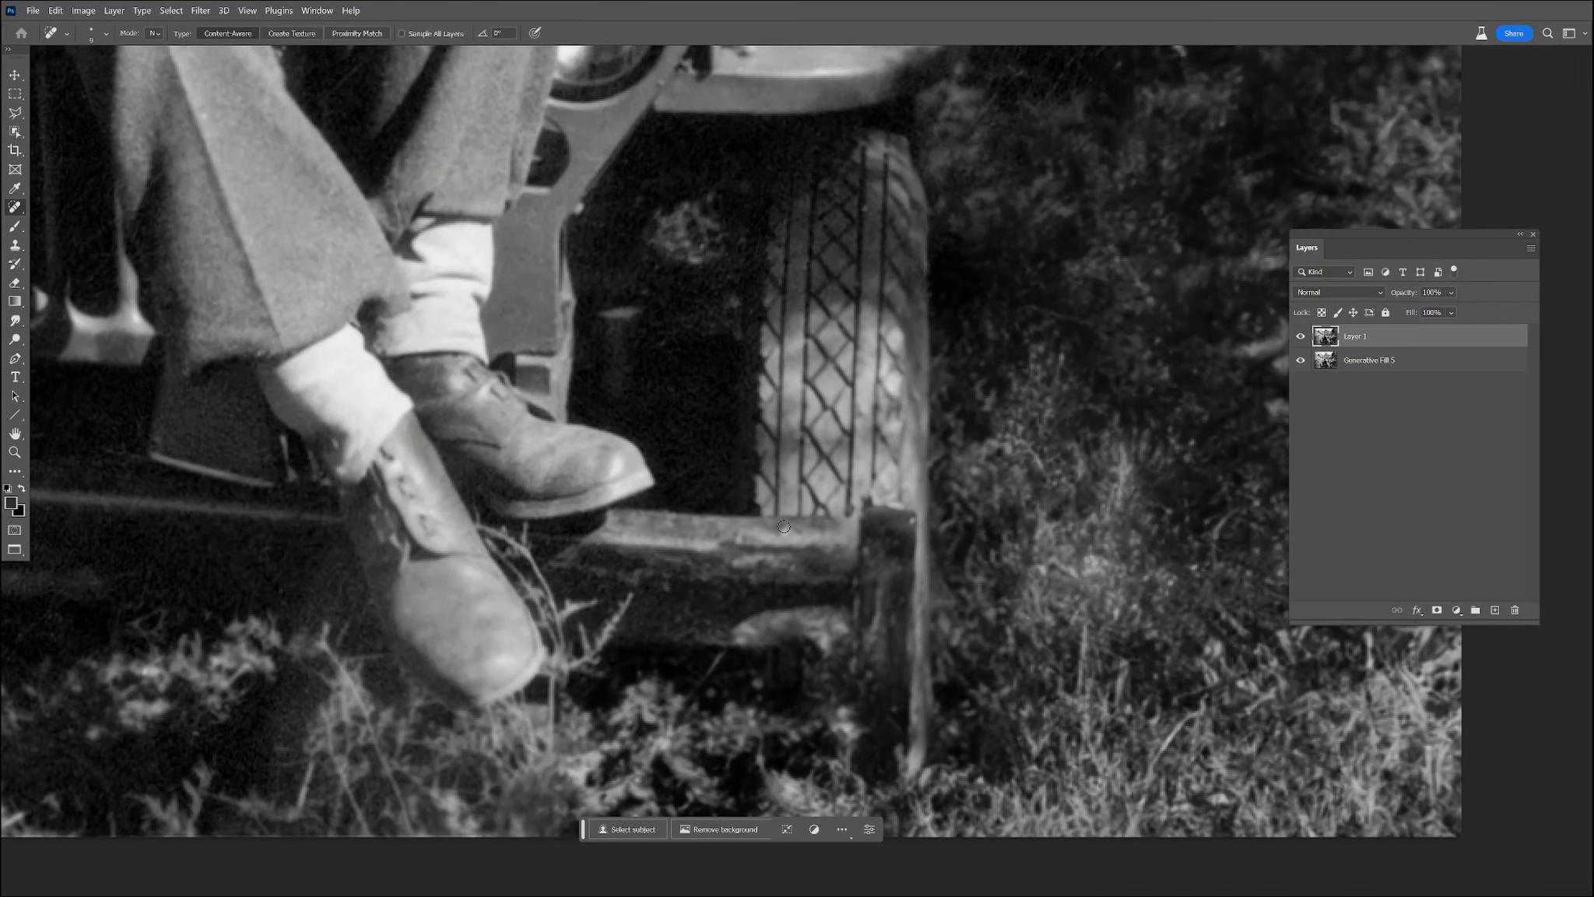
scroll(743, 530, "down", 2)
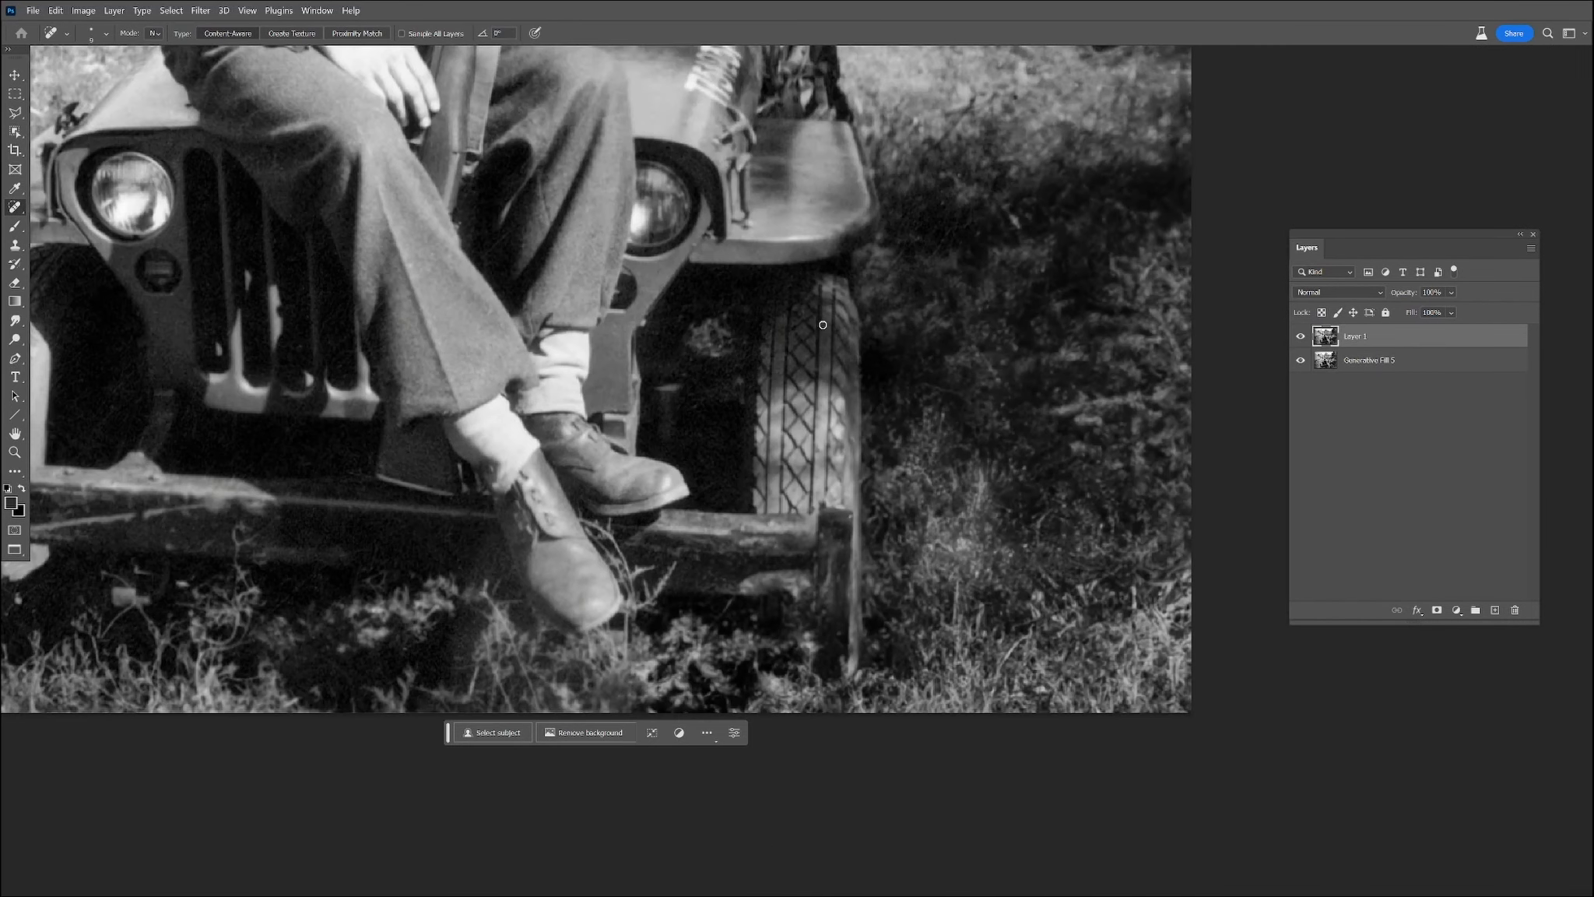
left_click_drag(710, 304, 949, 487)
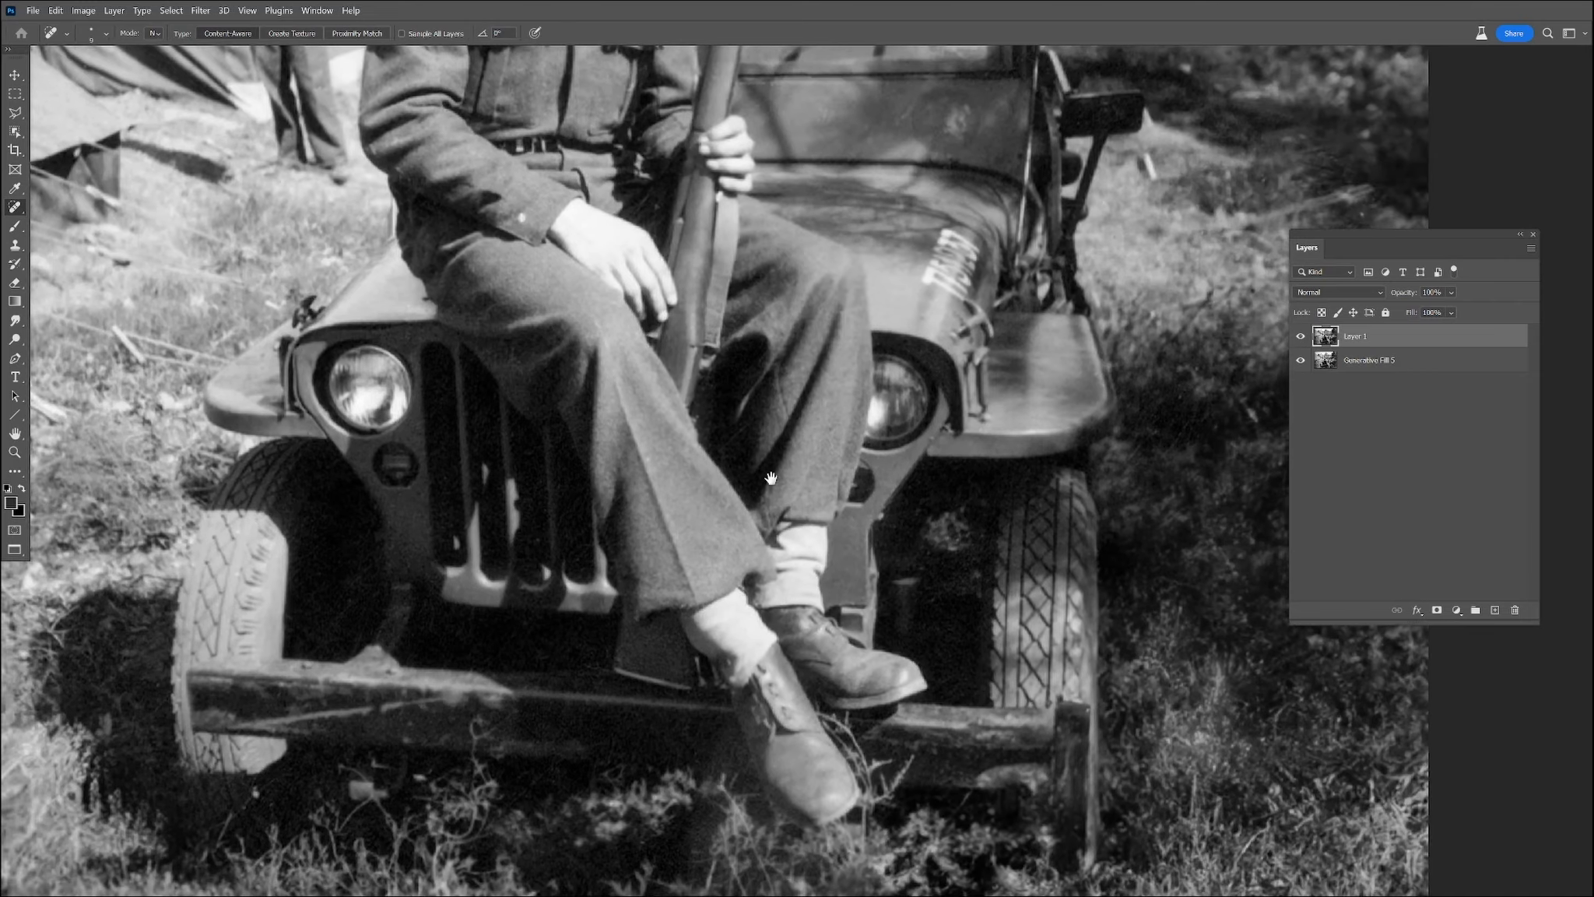
scroll(839, 372, "down", 2)
left_click_drag(741, 288, 895, 377)
scroll(895, 376, "down", 1)
left_click_drag(936, 311, 891, 401)
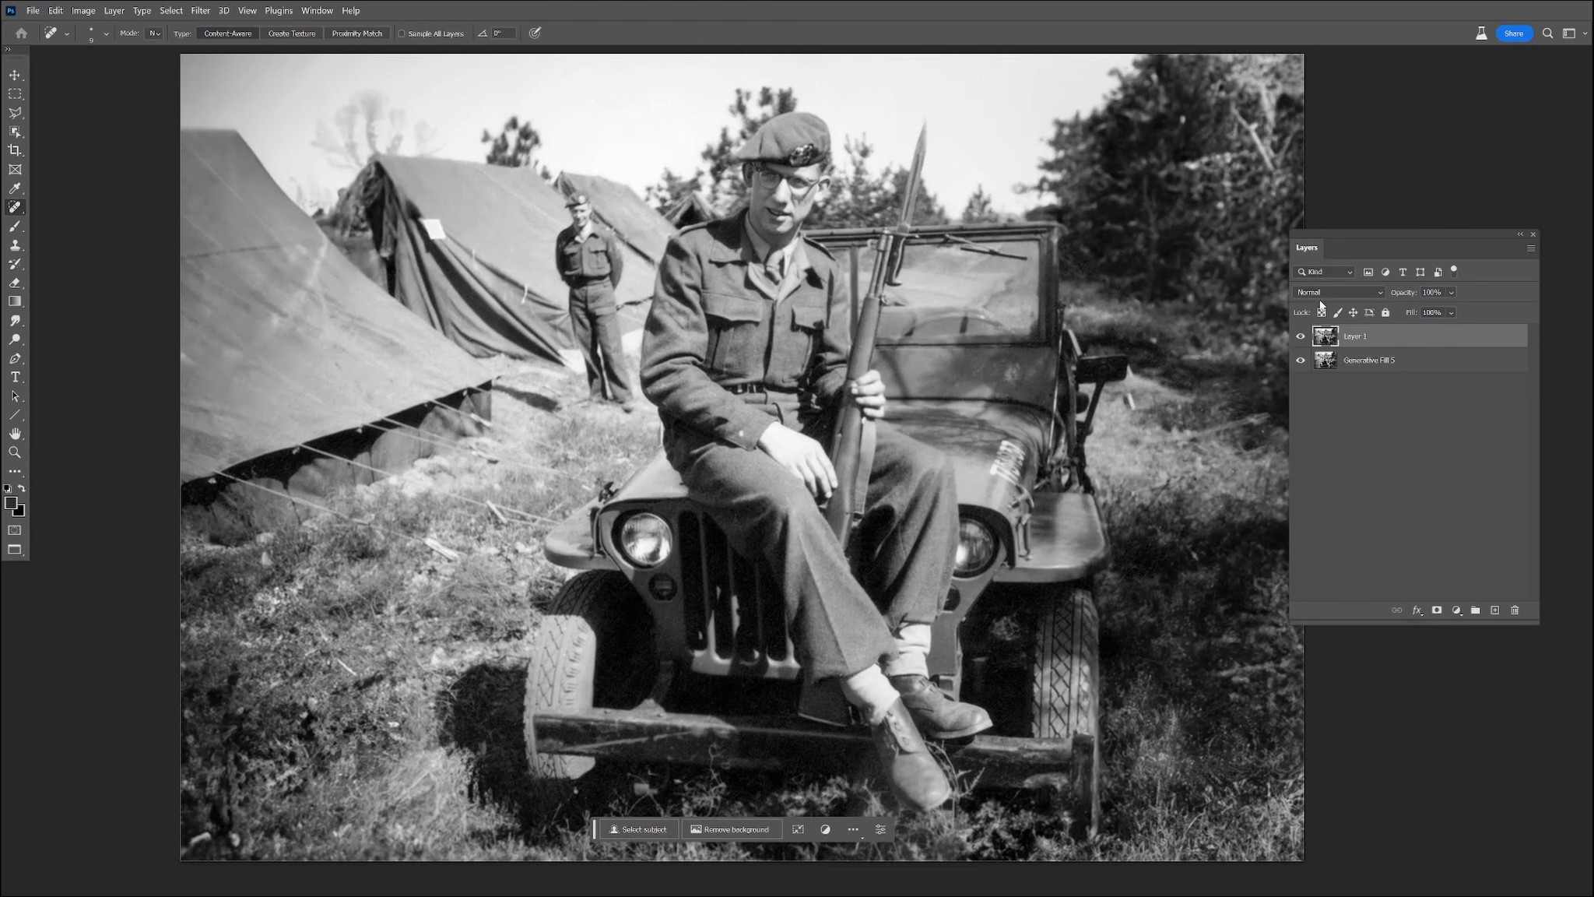
left_click_drag(1362, 240, 1386, 231)
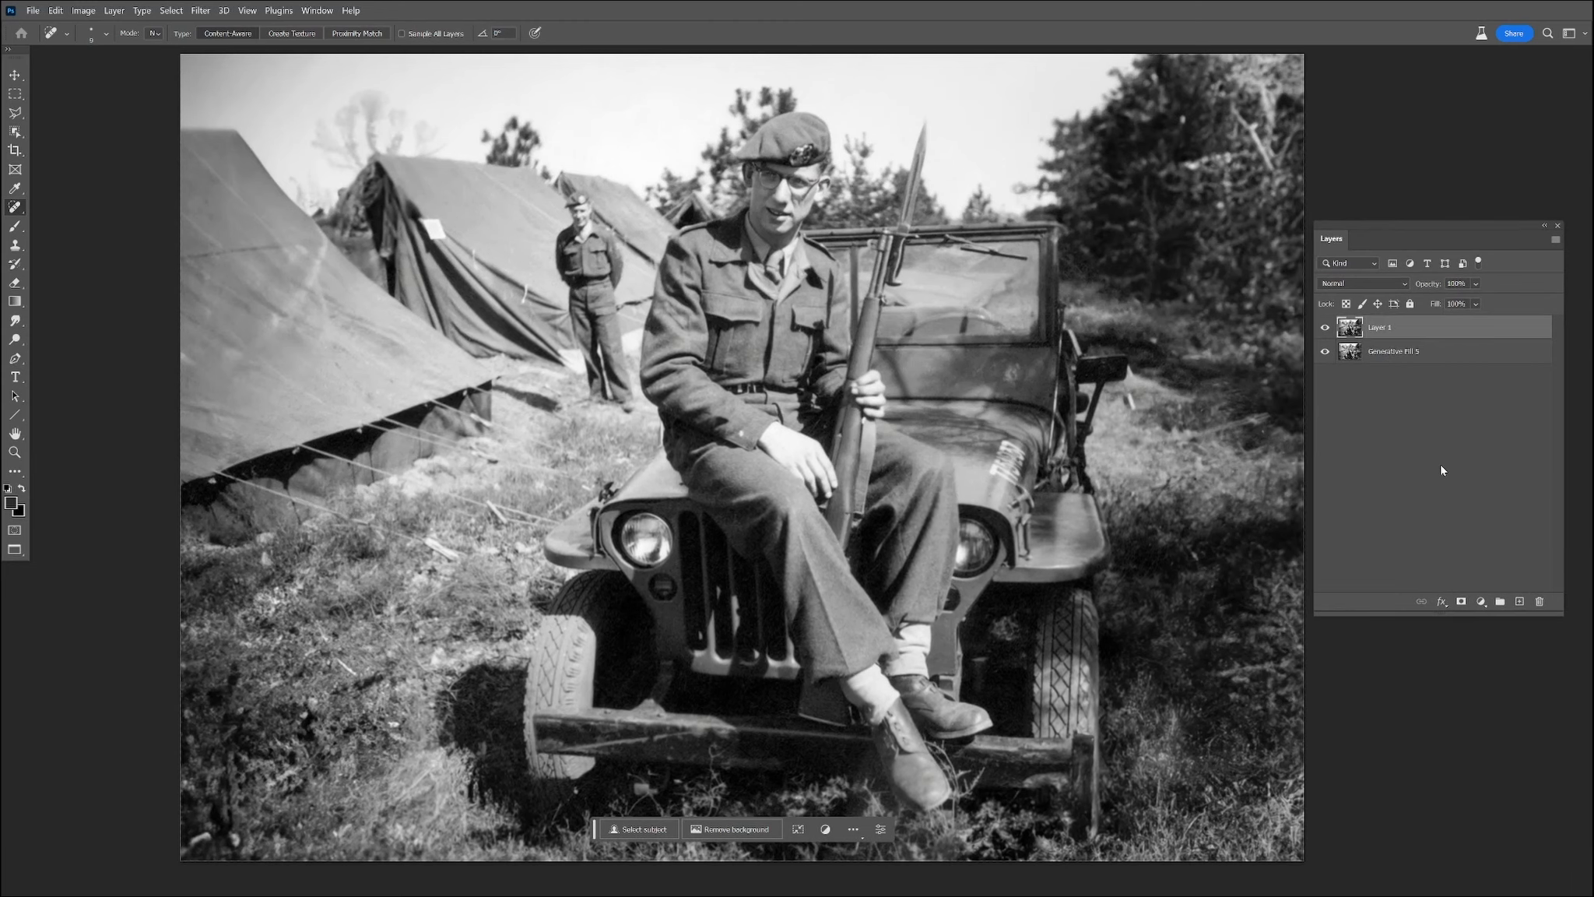